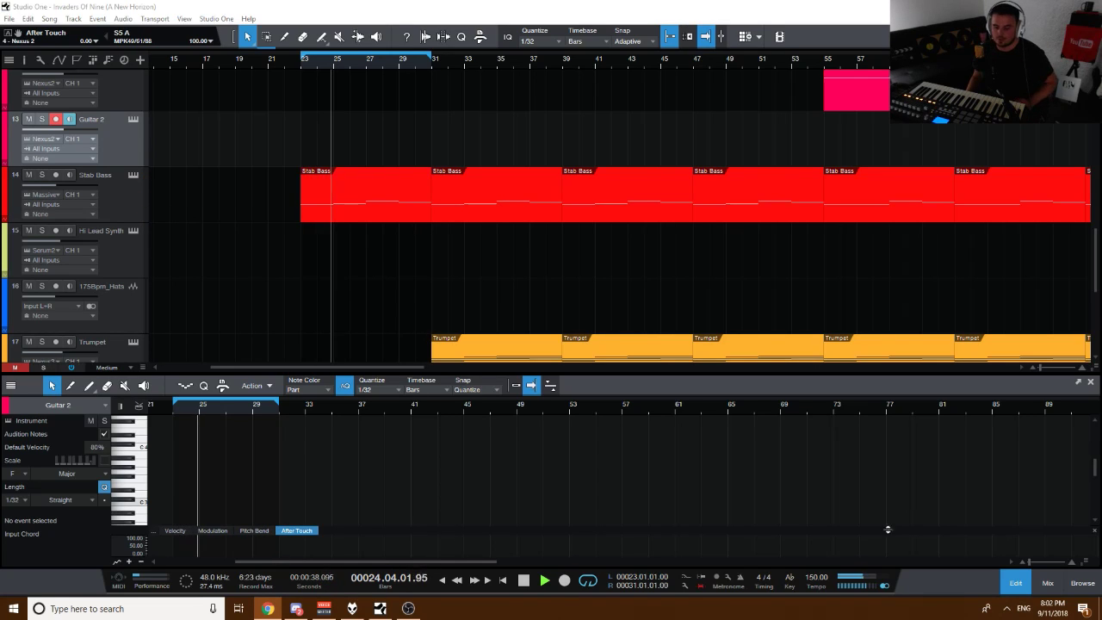
Turn off loop playback and look over the arrangement from the Vocals tracks up to the Drum loop track.
left_click(616, 585)
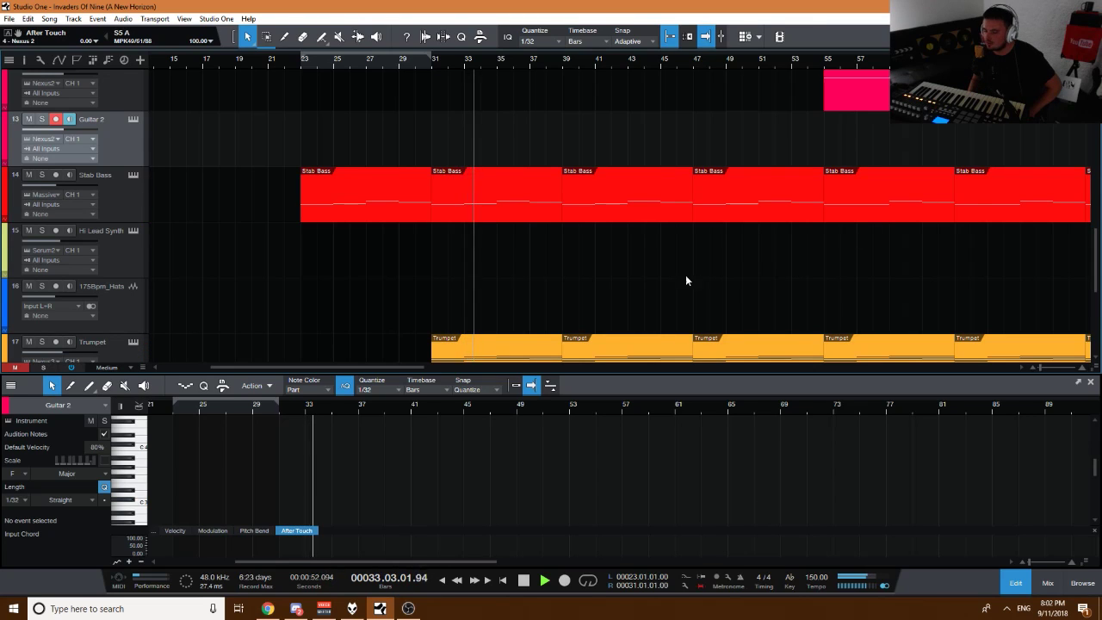
scroll(521, 245, "down", 4)
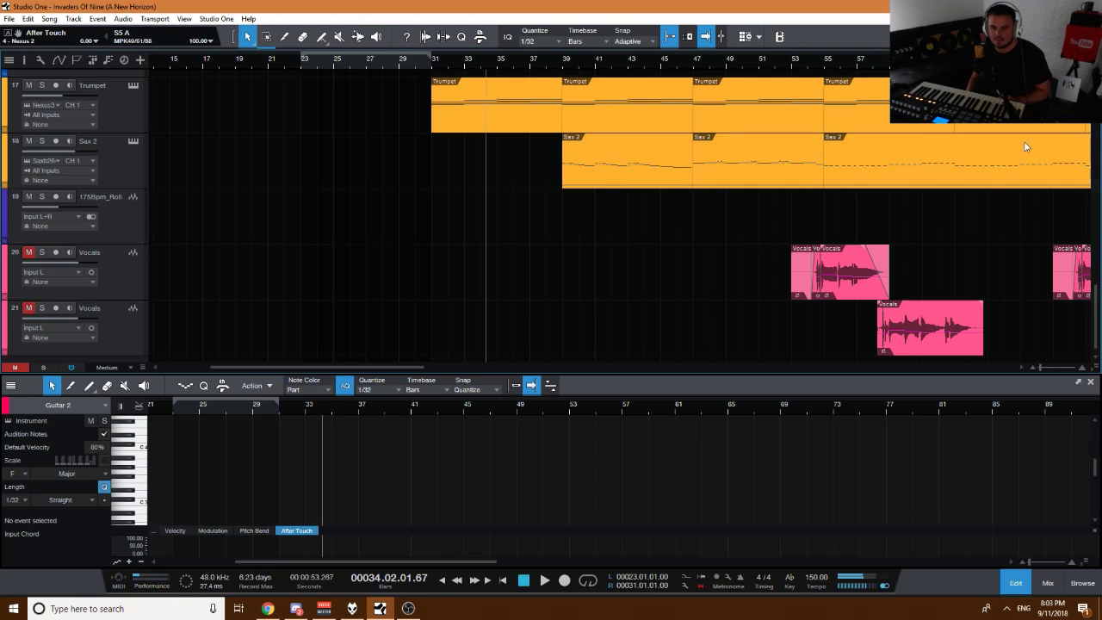
scroll(431, 238, "up", 4)
scroll(340, 224, "down", 2)
scroll(307, 218, "up", 5)
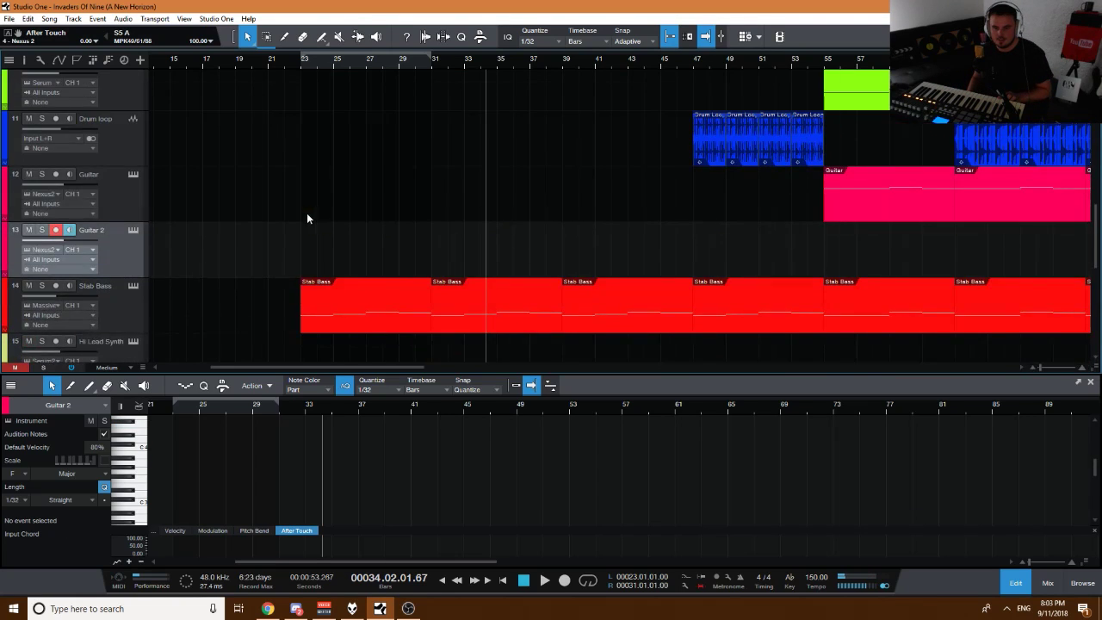
scroll(307, 218, "right", 10)
Select the Stab Bass, Guitar 2 and Guitar tracks one after another to audition their instruments.
left_click(129, 306)
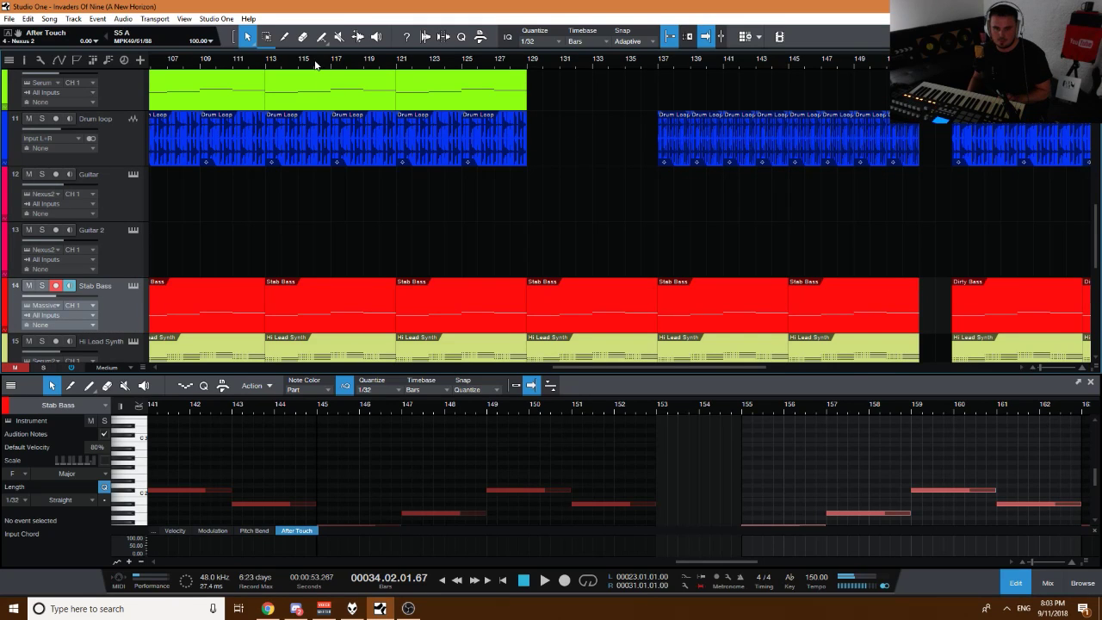
left_click_drag(315, 66, 348, 241)
scroll(186, 285, "down", 1)
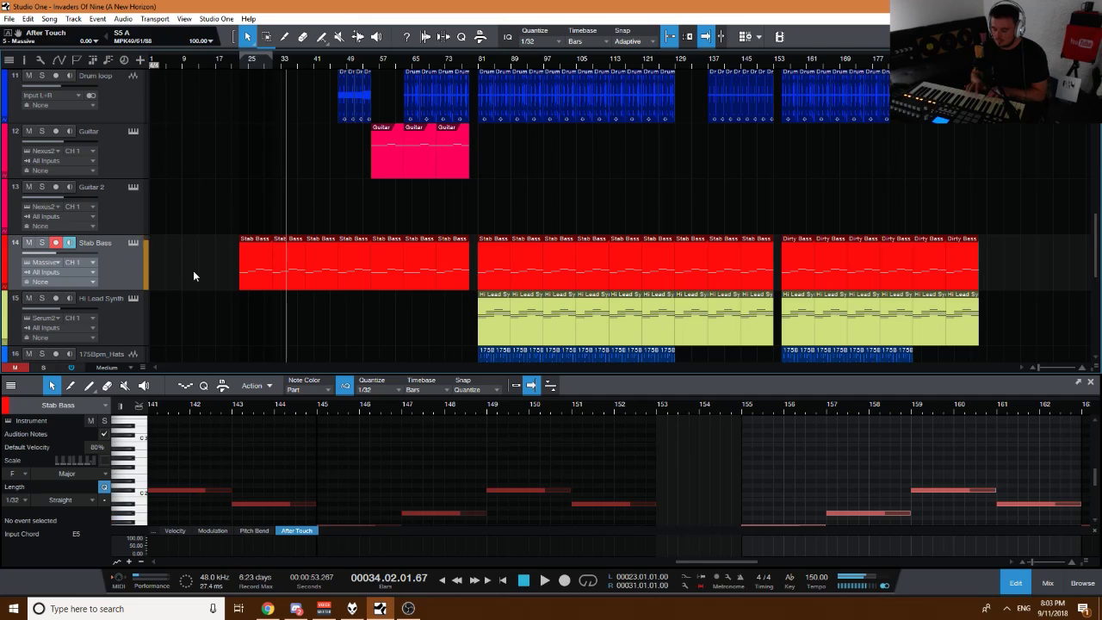
left_click(122, 216)
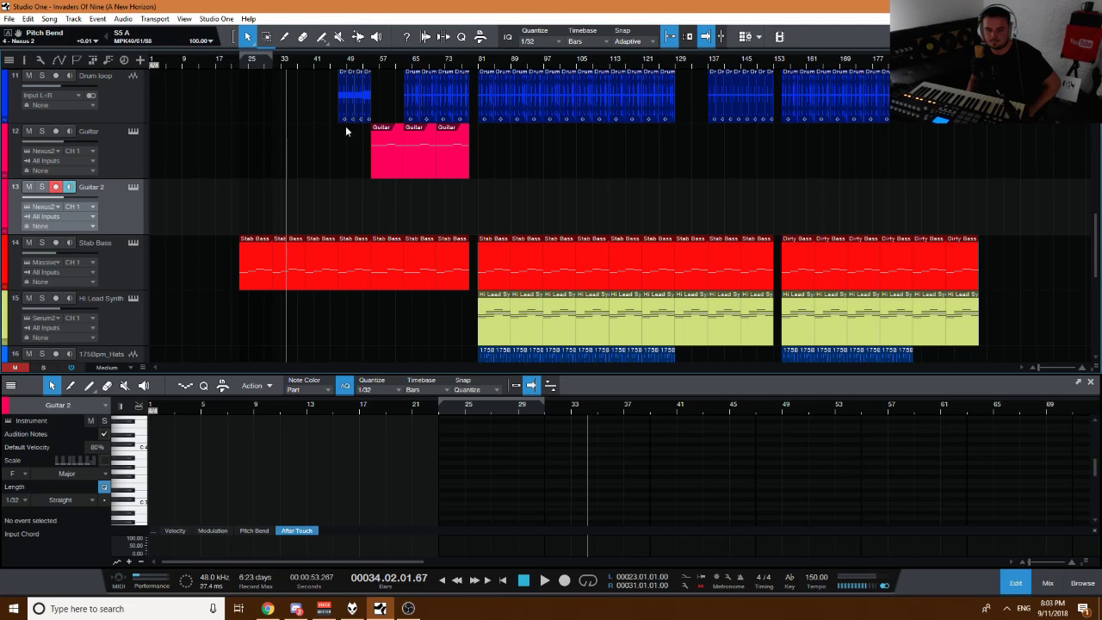
left_click(135, 166)
Select the Trumpet track and then the Sax 2 track to audition their sounds.
scroll(135, 166, "down", 3)
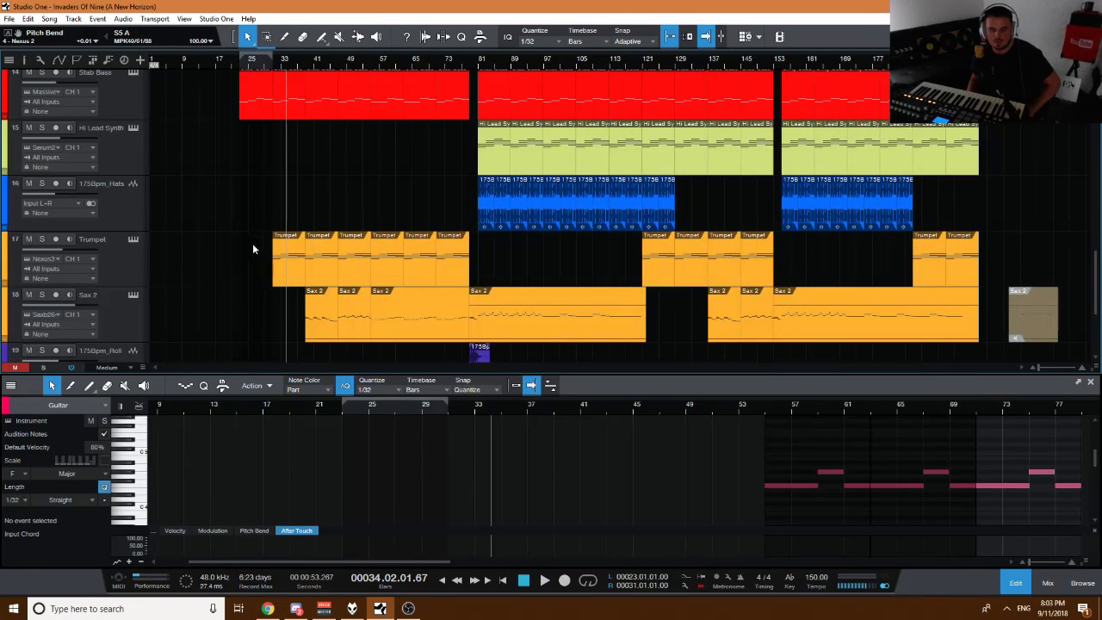
left_click(127, 274)
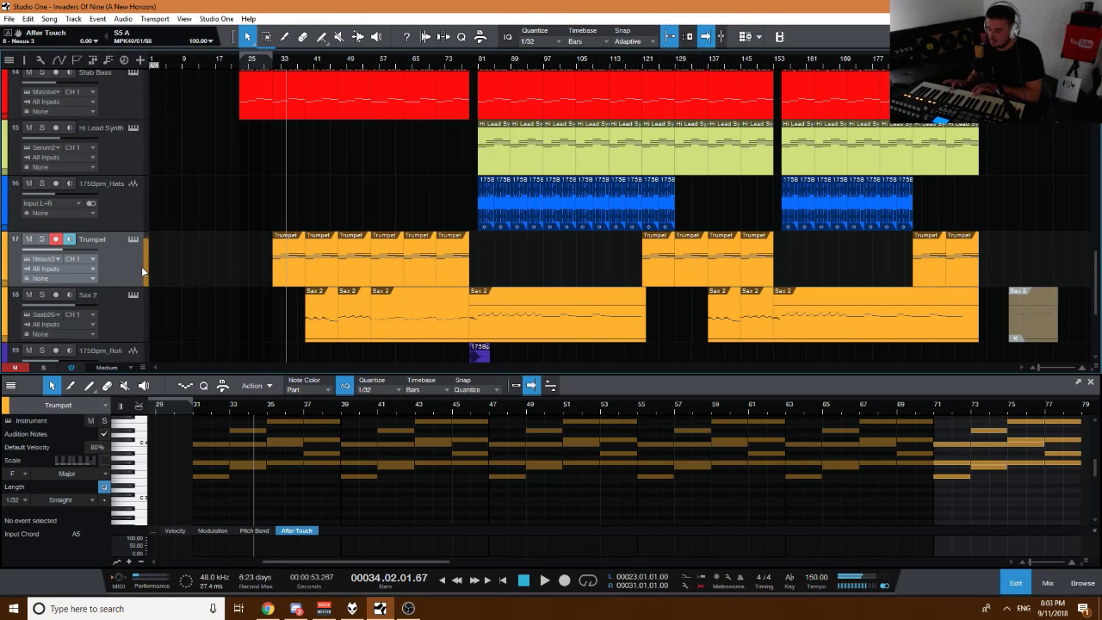
left_click(123, 315)
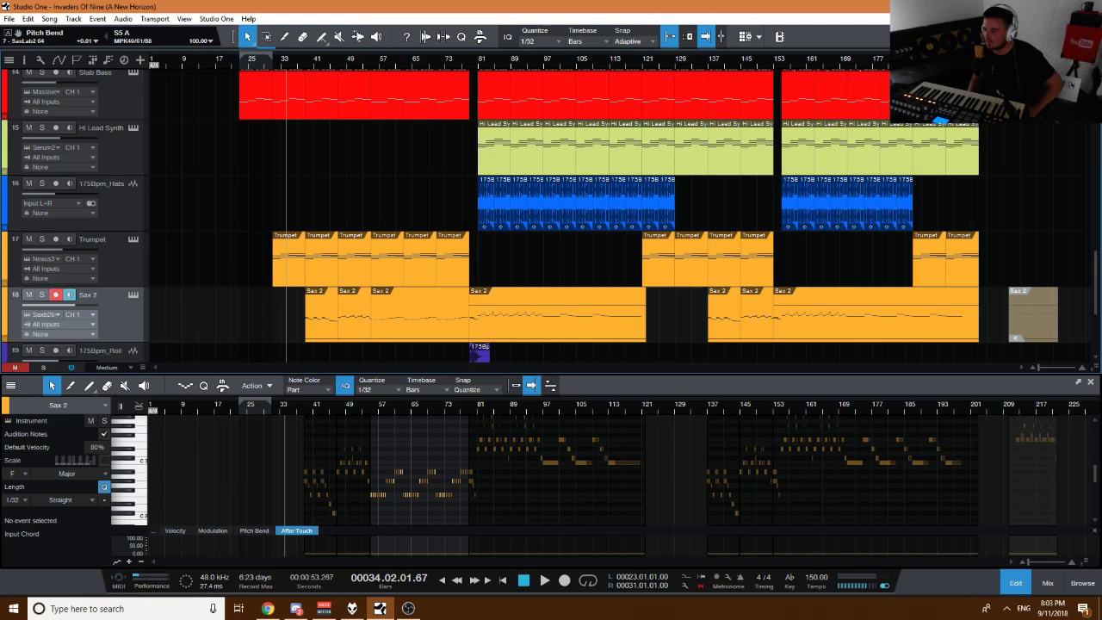
Enlarge the note editor to show the Sax 2 notes, keeping the Sax 2 track visible in the arrangement.
scroll(444, 95, "up", 5)
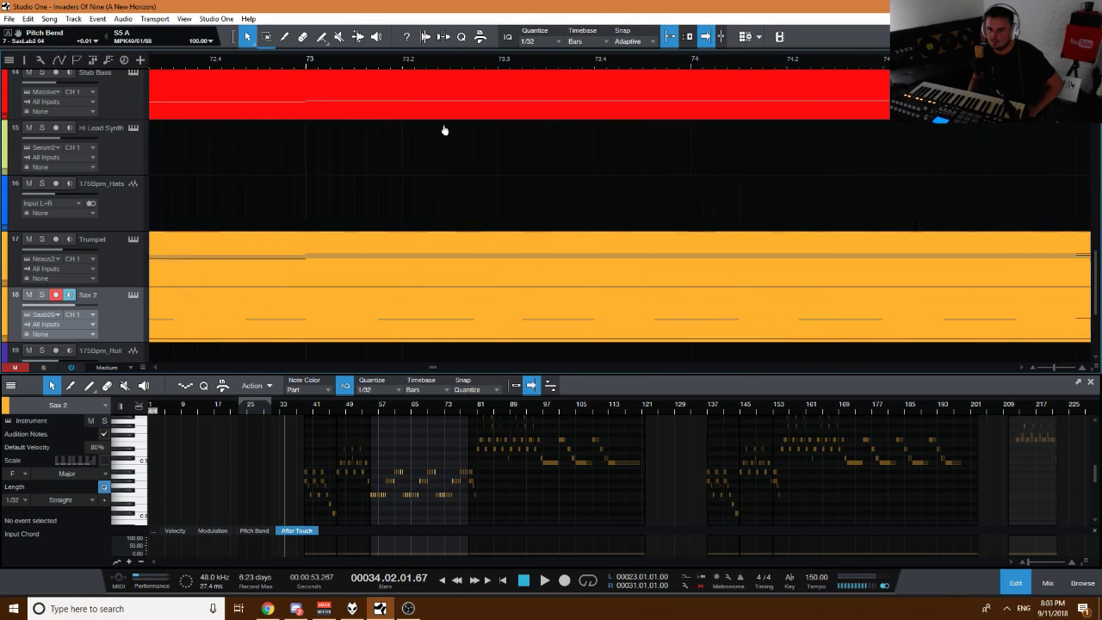
scroll(448, 108, "down", 5)
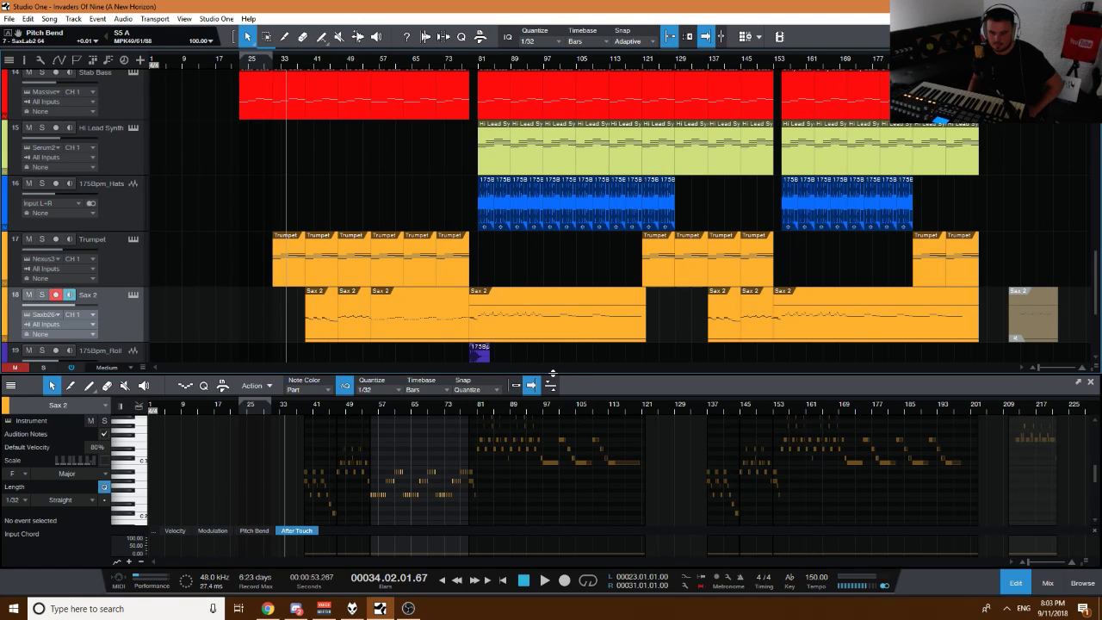
left_click_drag(553, 374, 553, 183)
scroll(319, 258, "up", 4)
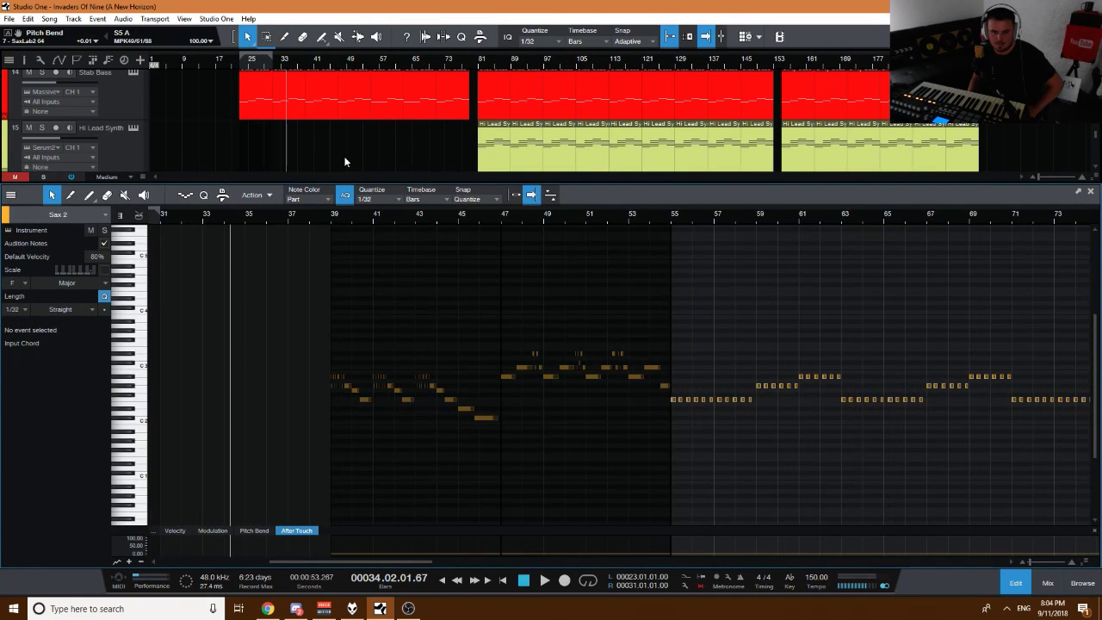
scroll(329, 152, "down", 4)
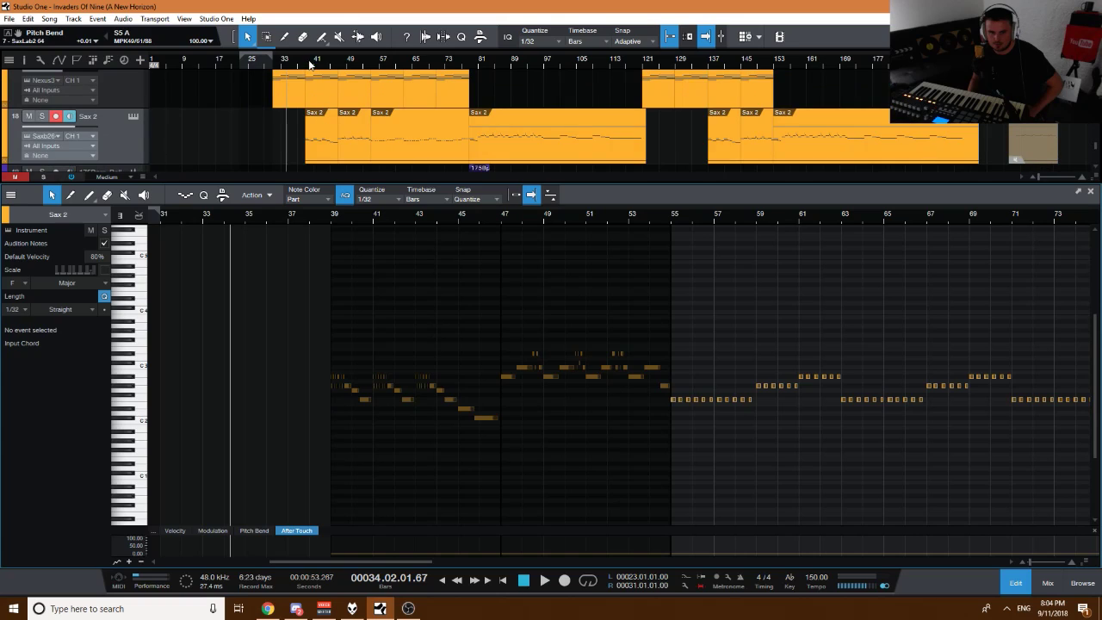
Disarm the Sax 2 track and place the playback cursor at bar 39, where its first part starts.
left_click_drag(310, 65, 317, 82)
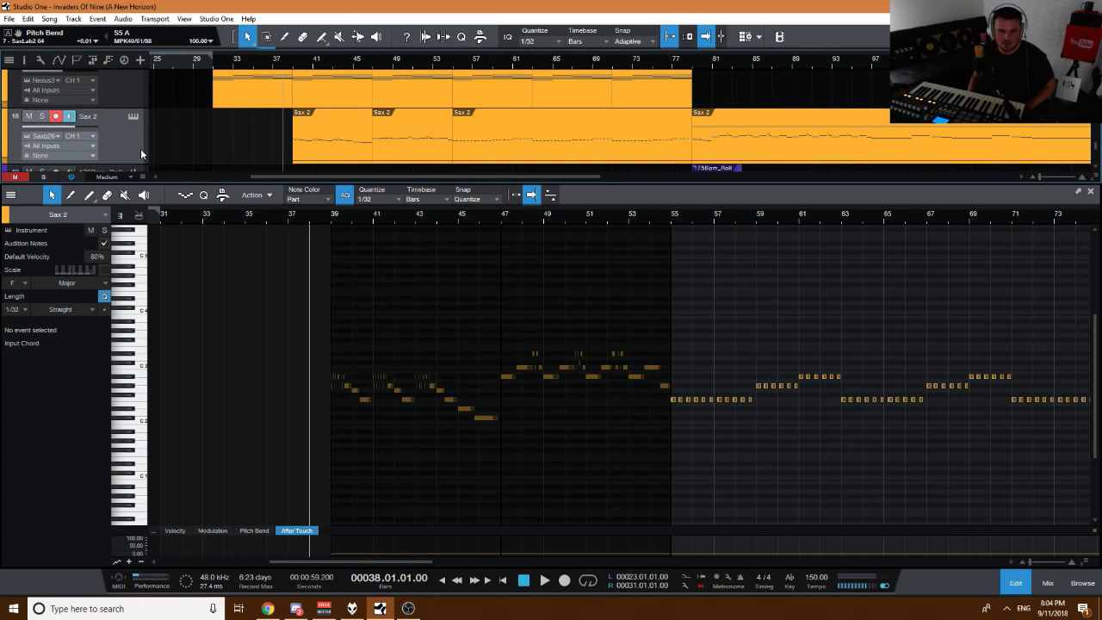
left_click(56, 117)
left_click(295, 60)
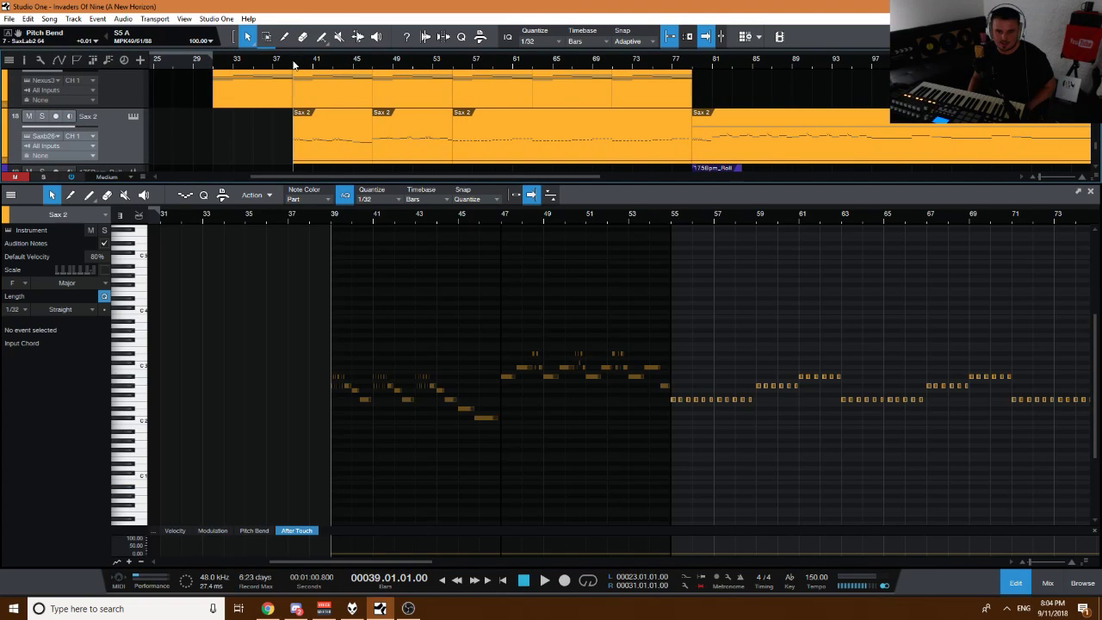
Play the opening Sax 2 phrase from bar 39 while viewing its notes up close.
left_click_drag(399, 217, 519, 240)
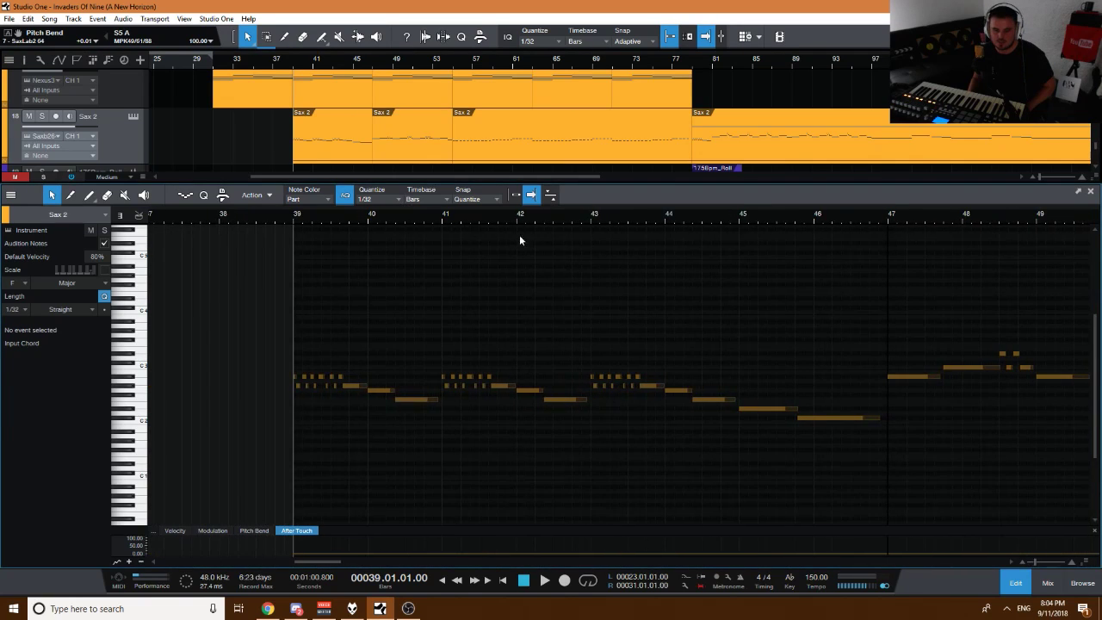
left_click_drag(326, 227, 264, 340)
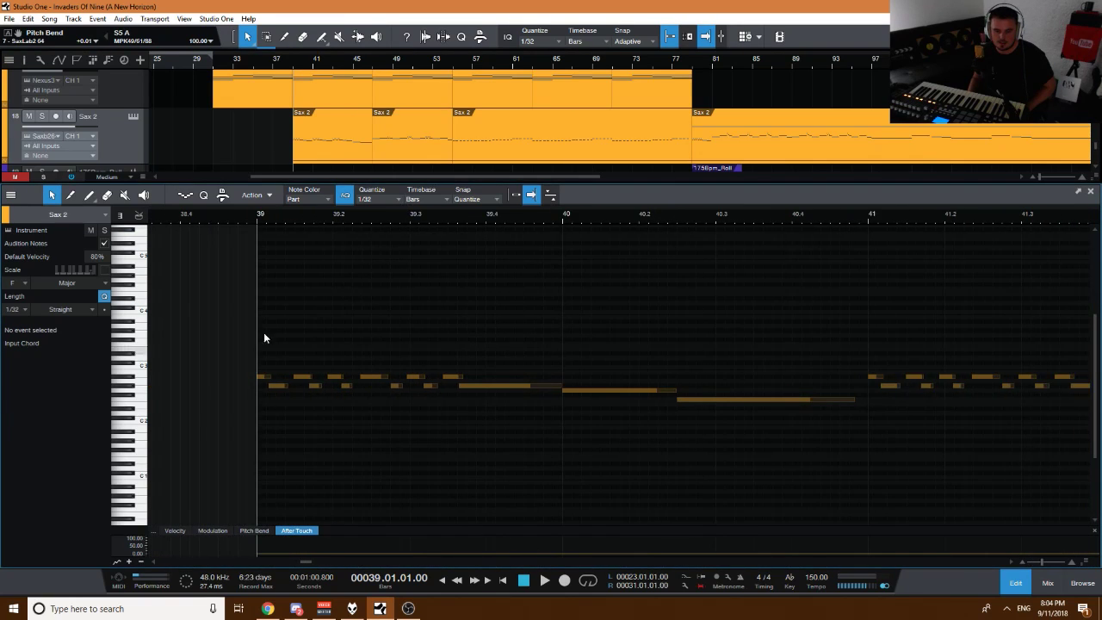
key("space")
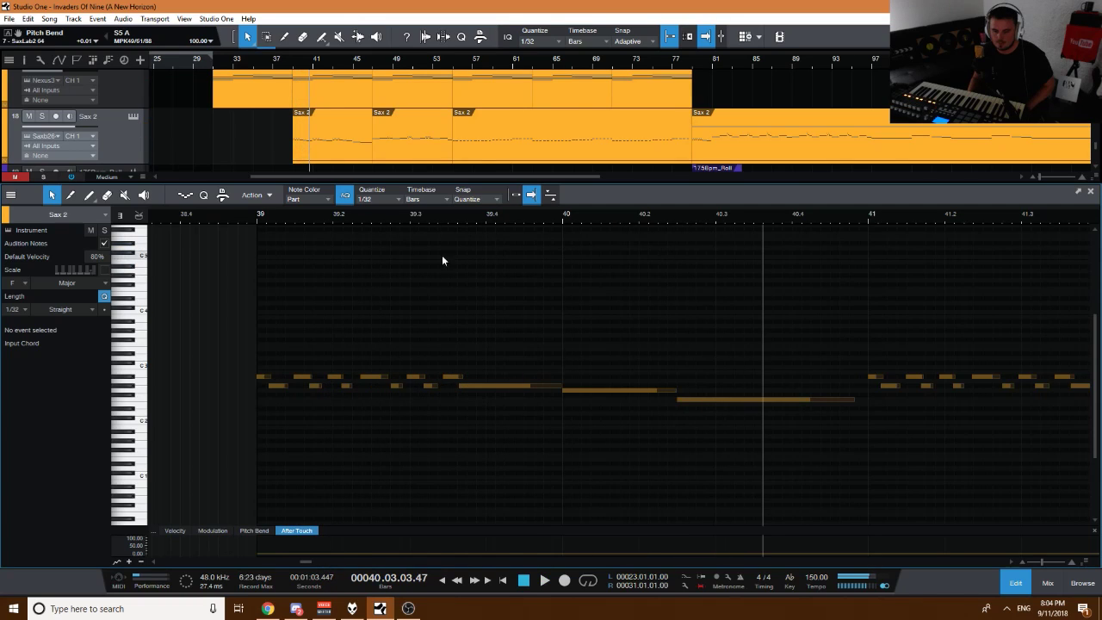
key("space")
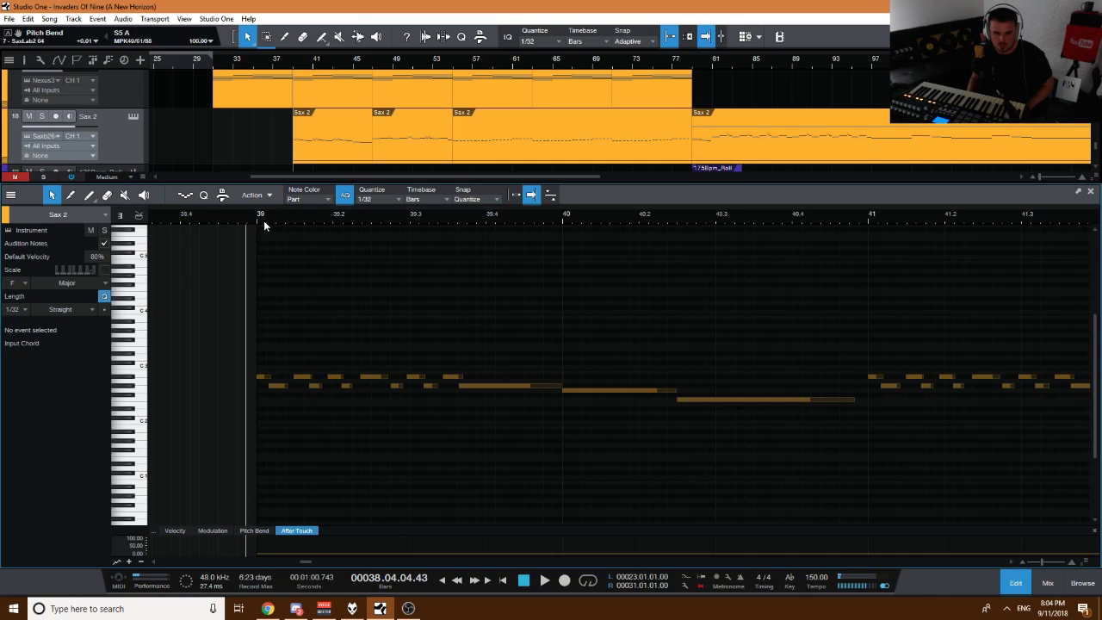
Play the first Sax 2 part from just before bar 39 to about bar 44 and stop.
scroll(263, 220, "down", 8)
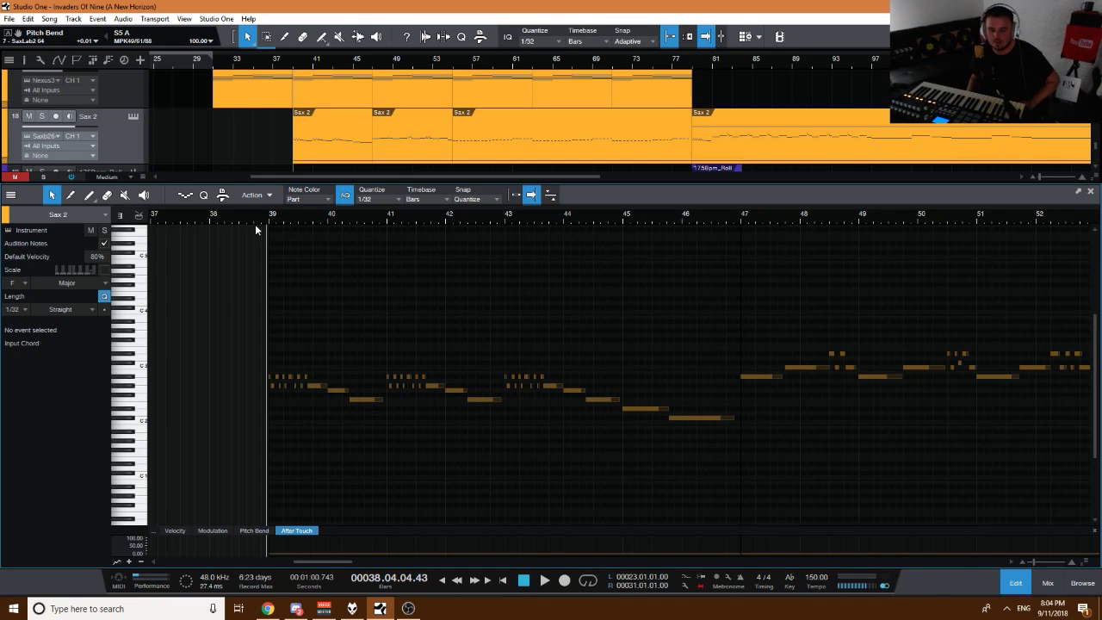
key("space")
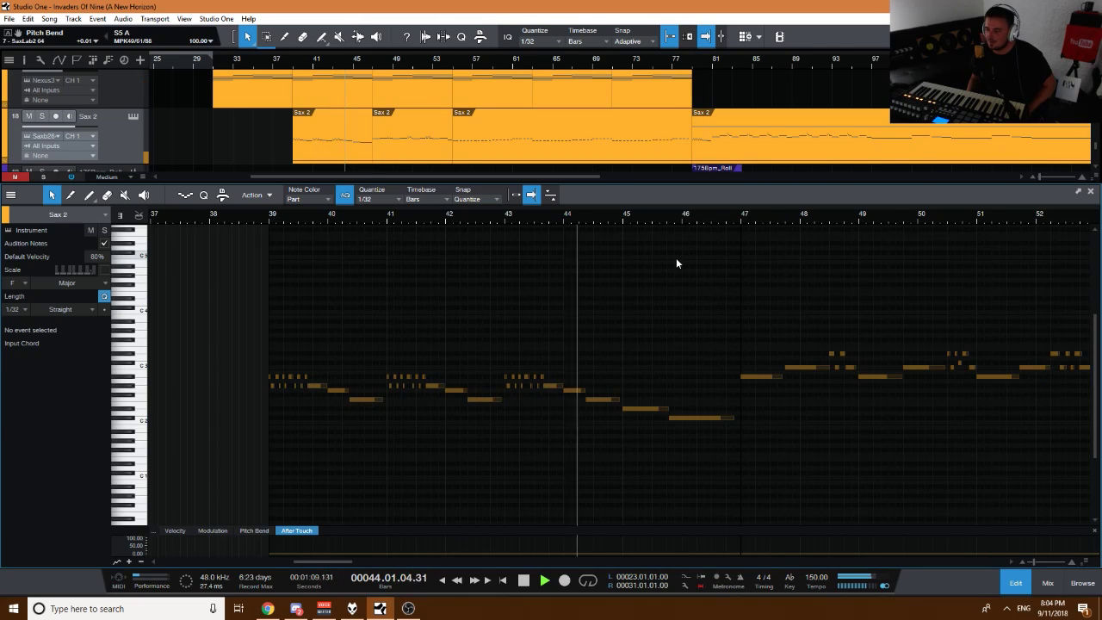
key("space")
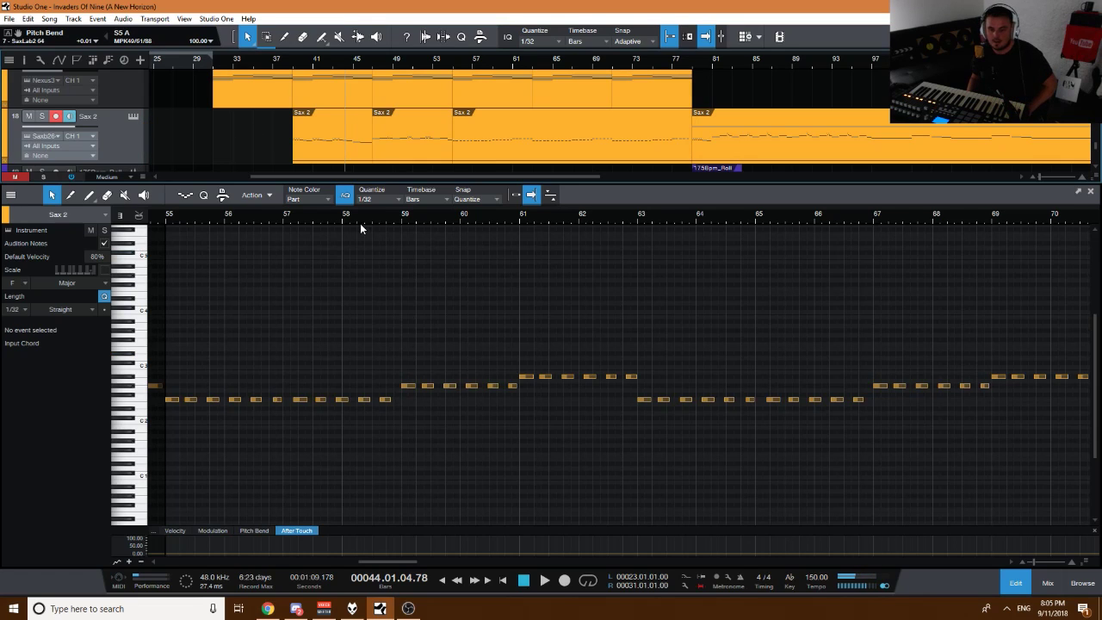
Close the note editor and play the full arrangement from bar 39.
key("w")
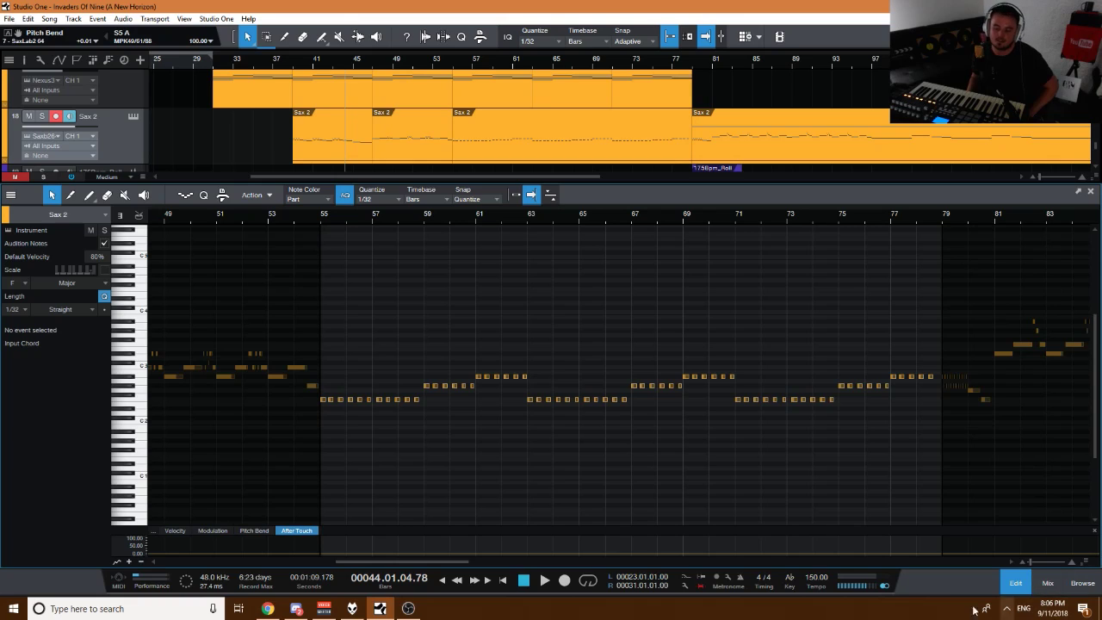
left_click(1017, 587)
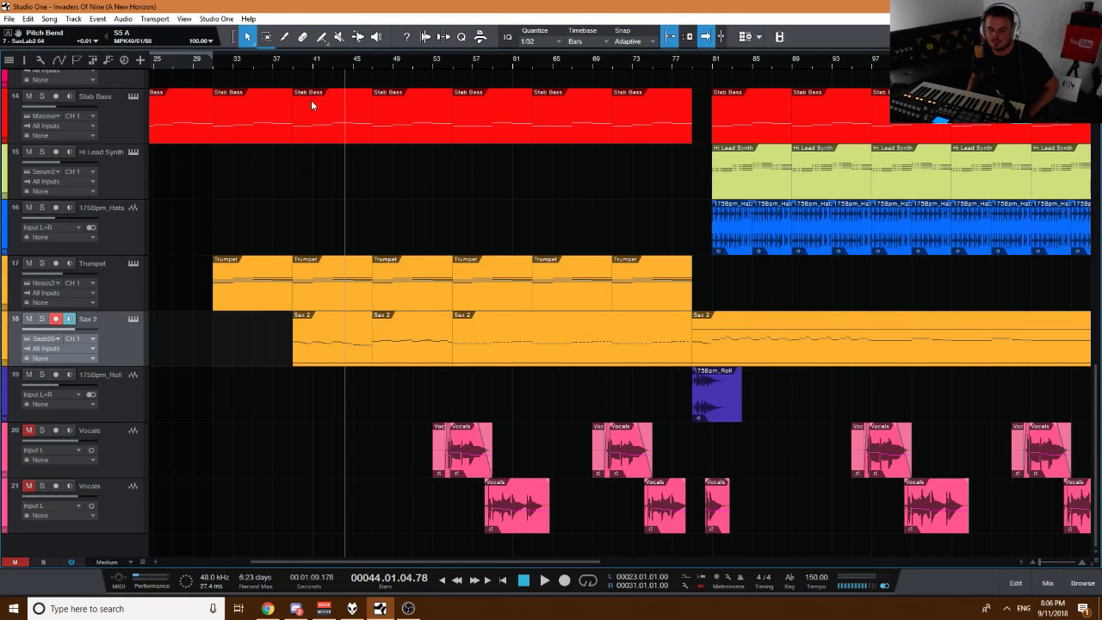
left_click(293, 62)
key("space")
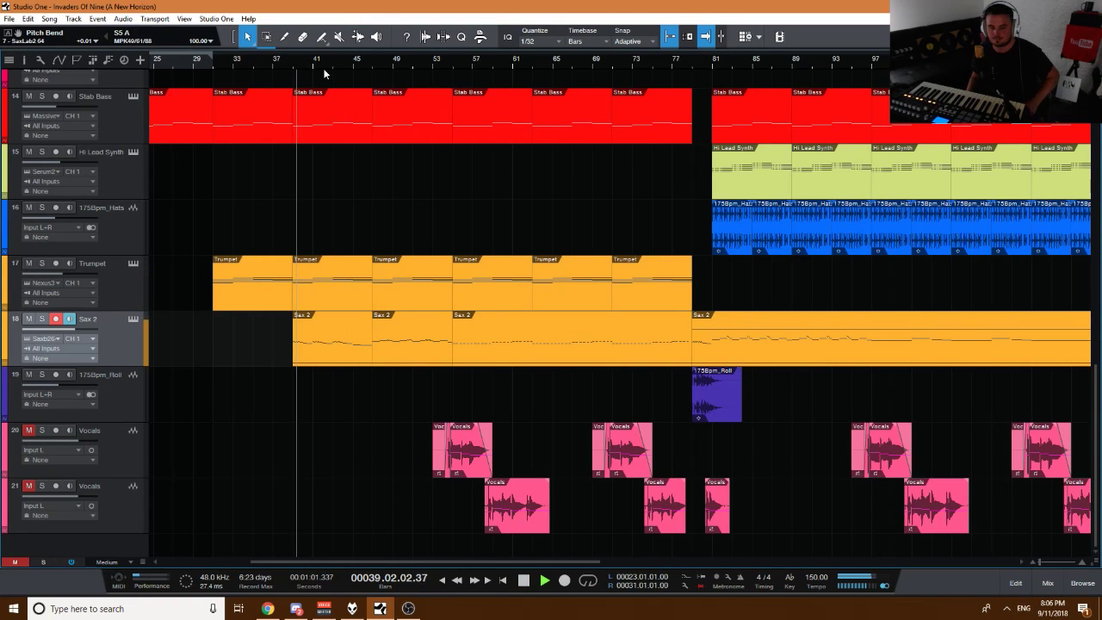
Open the Sax 2 part at bar 39 to examine its notes during playback, and close the editor.
double_click(303, 346)
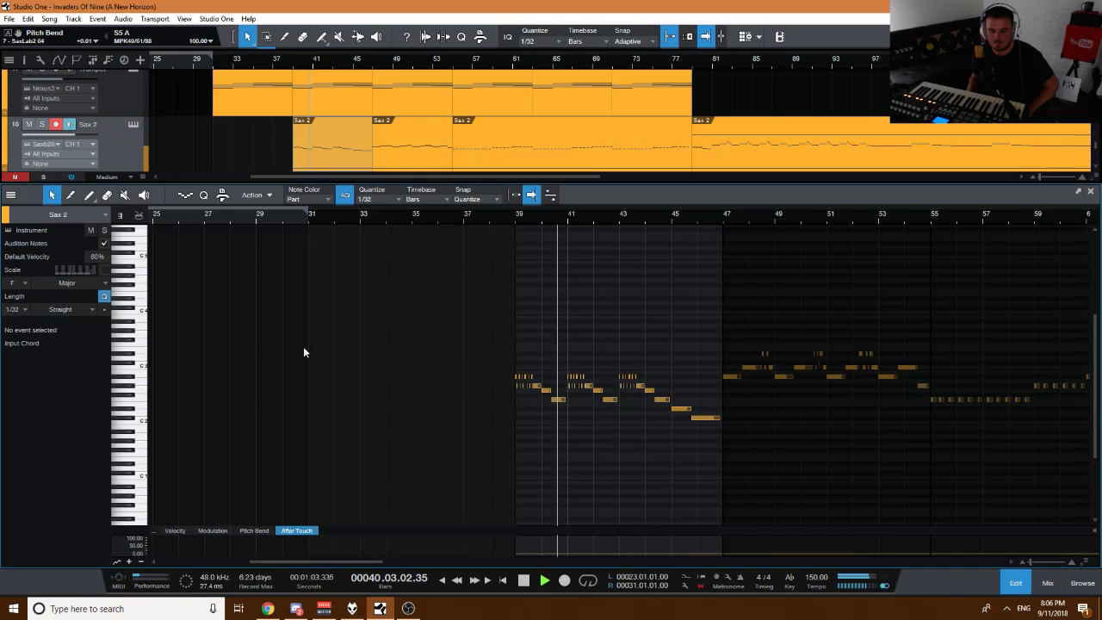
scroll(578, 241, "up", 5)
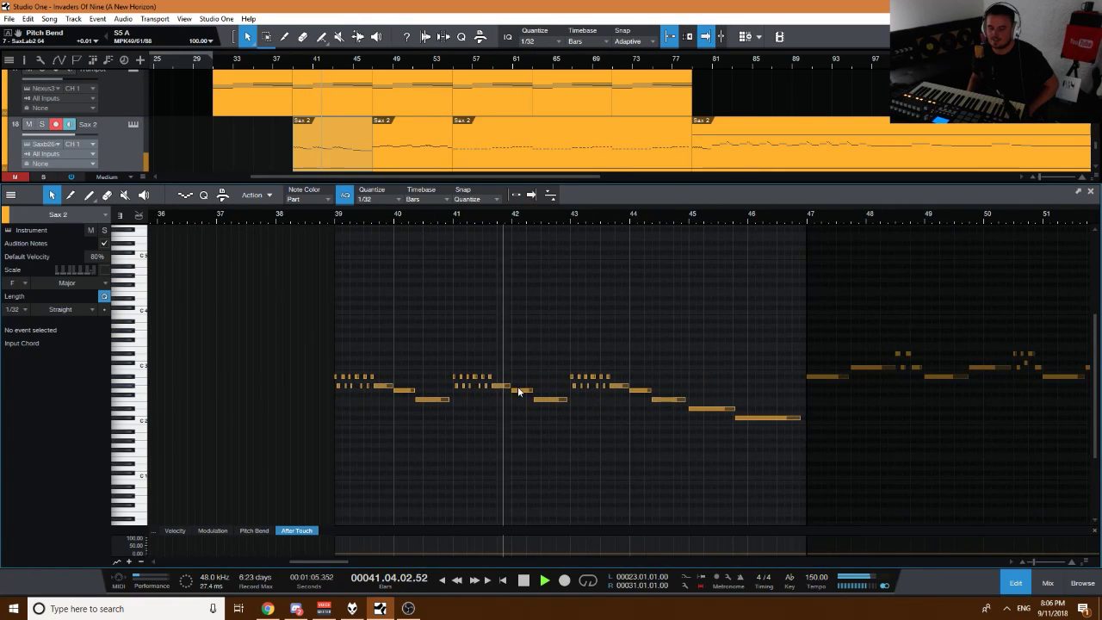
key("F2")
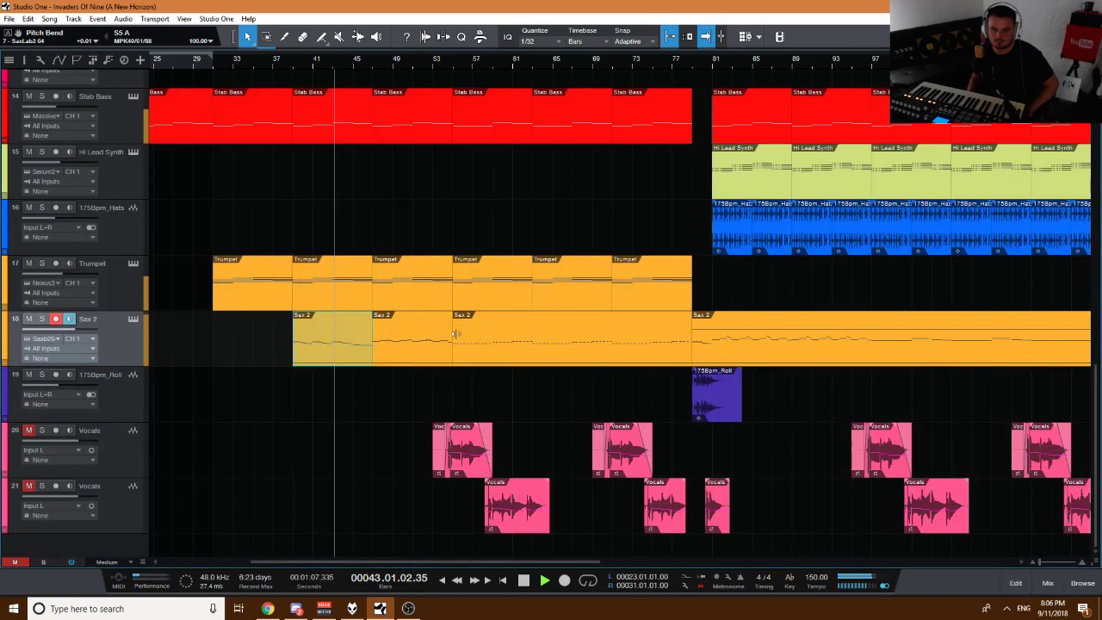
Open the Stab Bass part at bar 39 to examine its notes during playback, and close the editor.
scroll(275, 303, "up", 3)
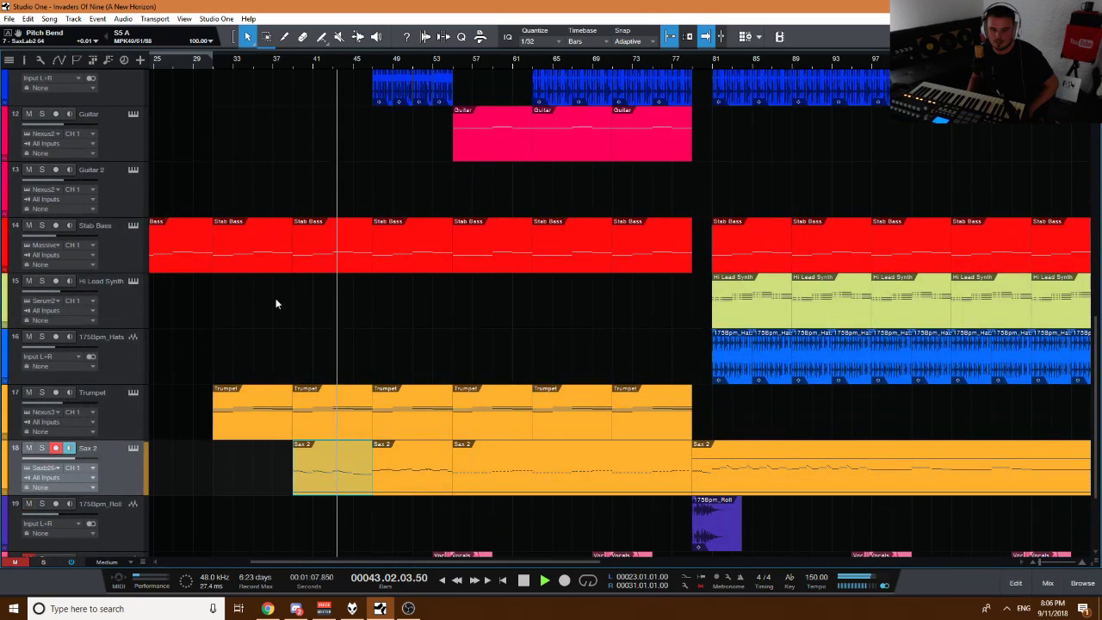
double_click(293, 240)
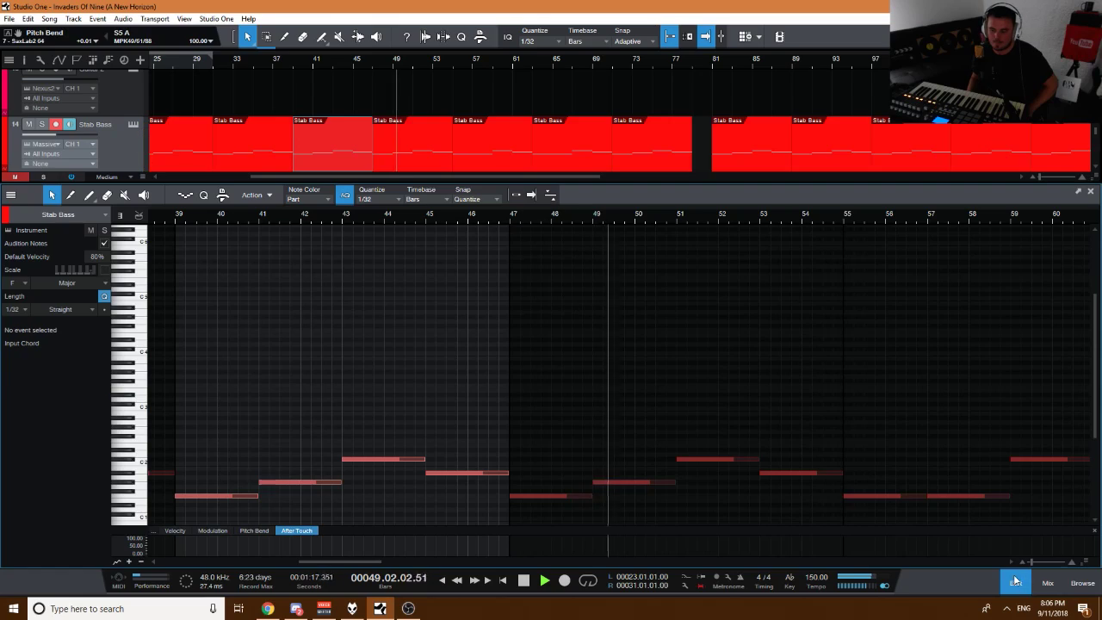
key("F2")
Open the Piano Chord 2 part at bar 47 and examine its melody notes during playback.
scroll(474, 362, "up", 4)
scroll(425, 336, "down", 5)
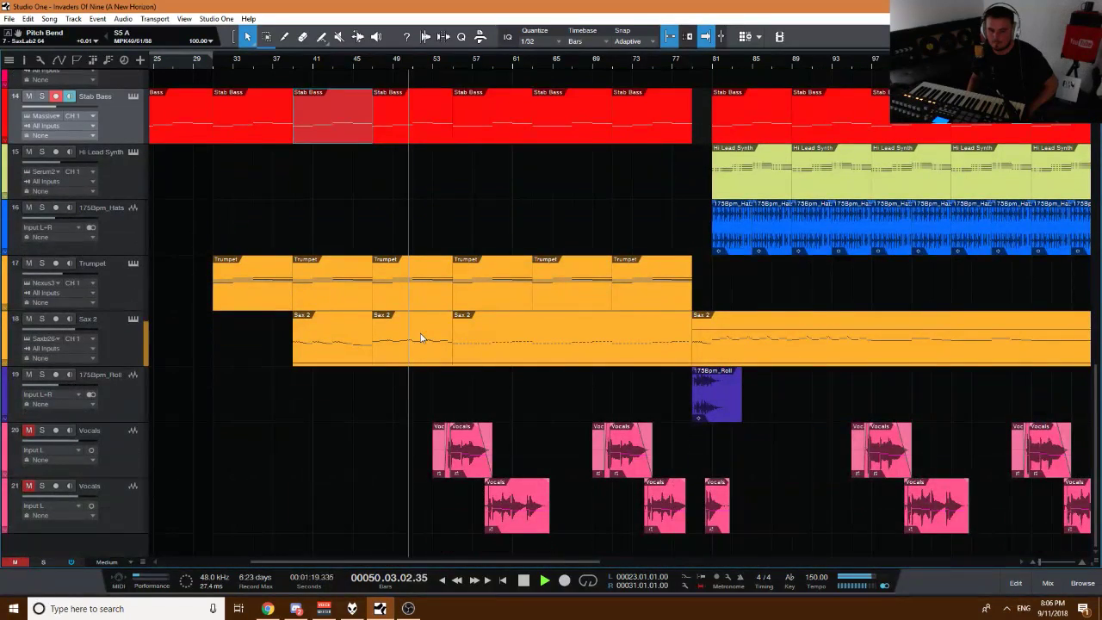
left_click(407, 341)
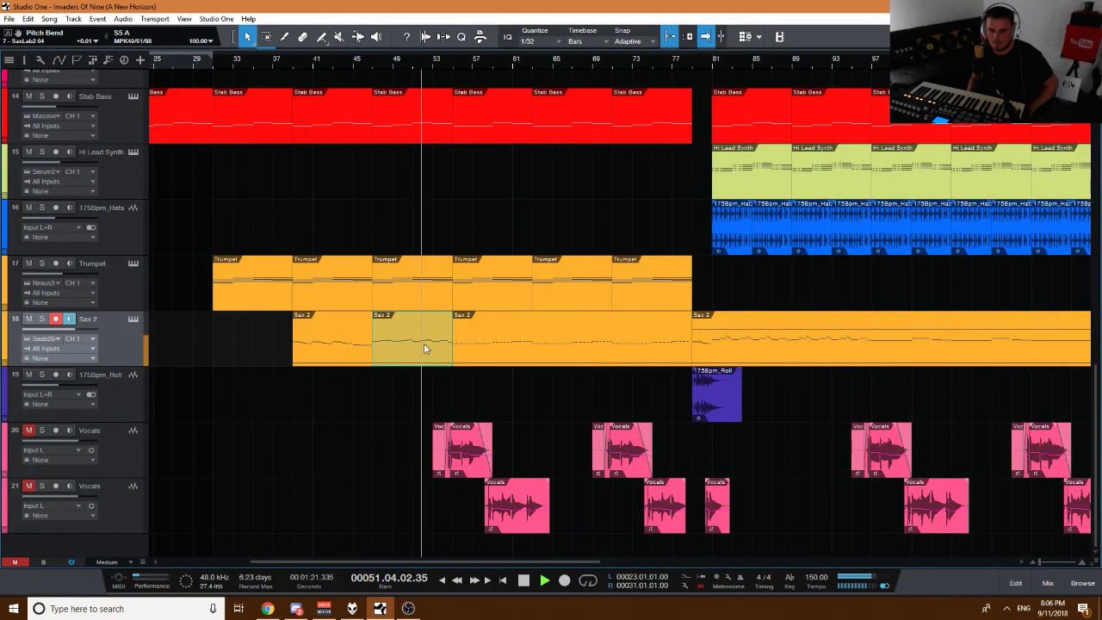
scroll(423, 343, "up", 5)
scroll(422, 358, "up", 8)
double_click(423, 354)
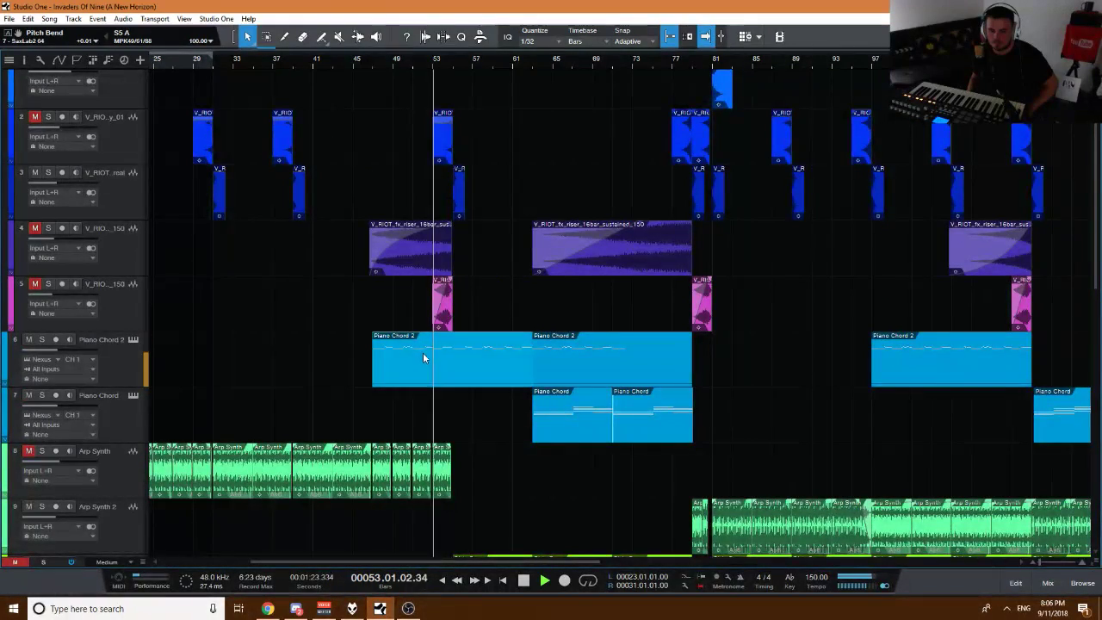
scroll(622, 270, "up", 3)
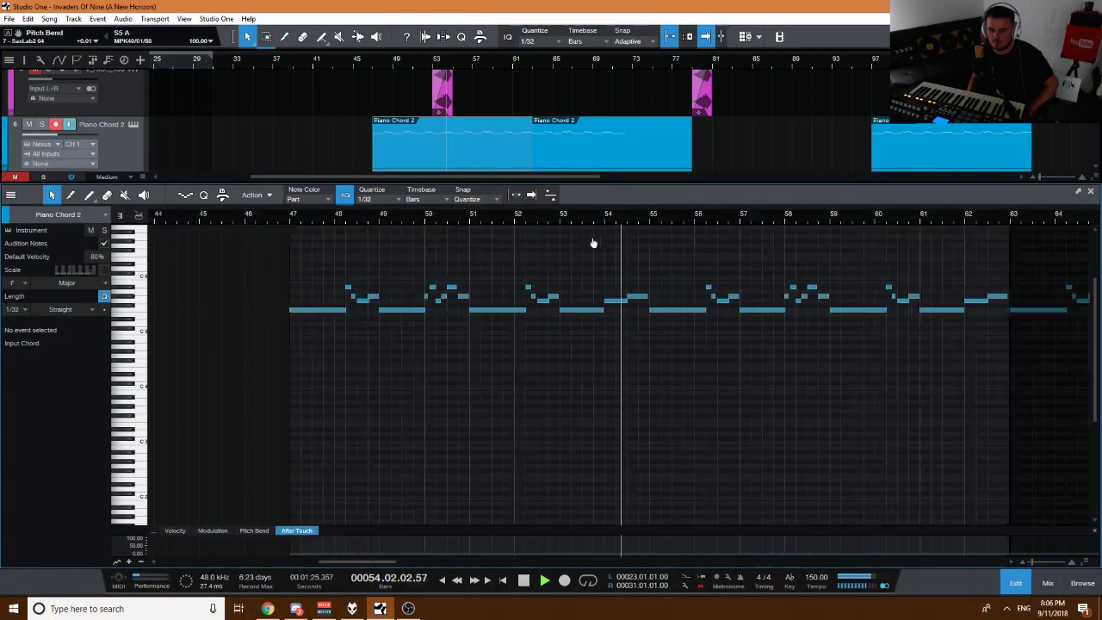
scroll(565, 244, "down", 1)
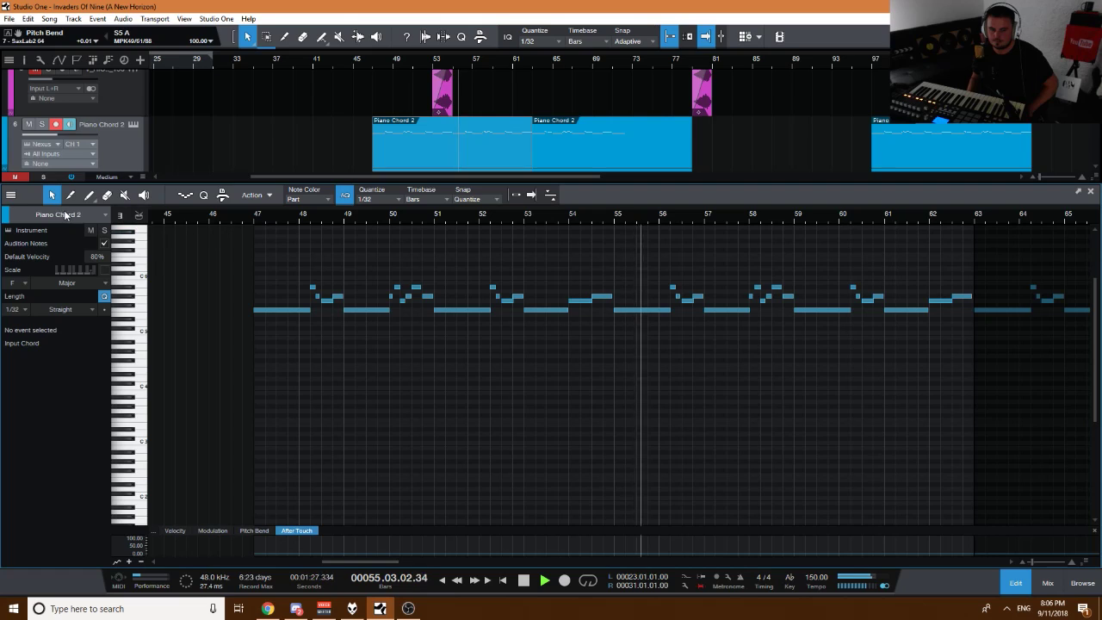
Solo the Piano Chord 2 track and examine its melody notes up close around bar 58.
key("s")
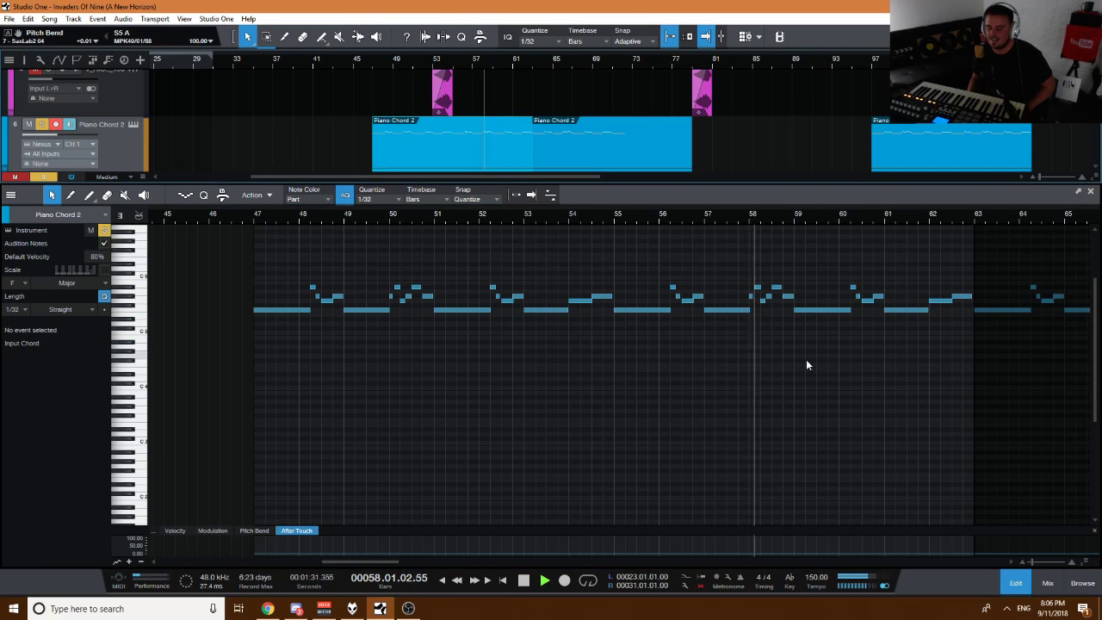
key("f")
scroll(728, 221, "up", 4)
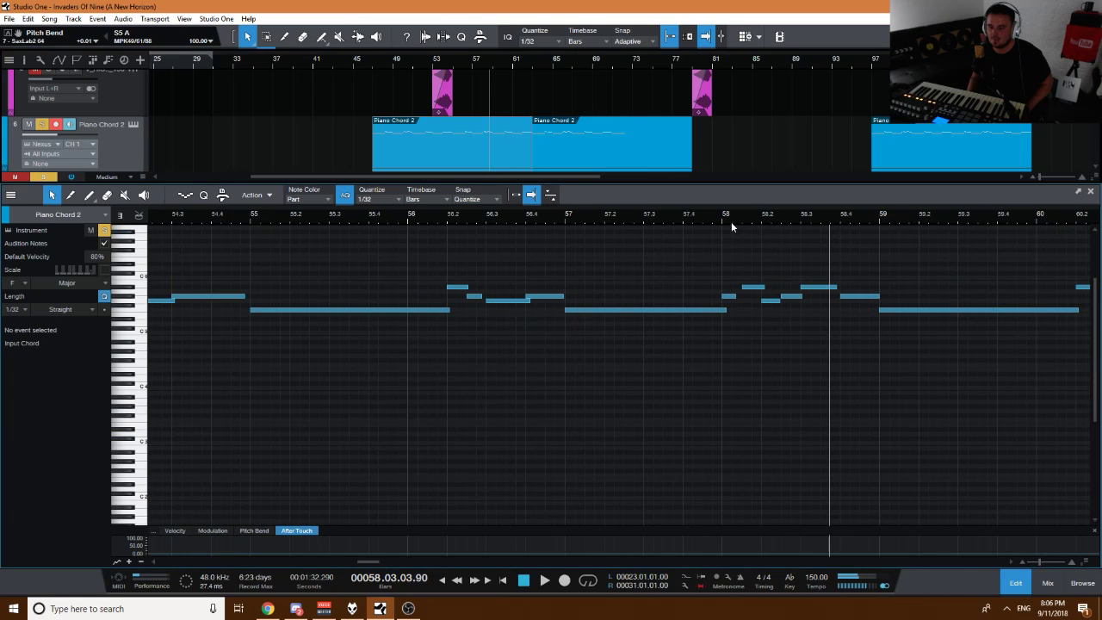
left_click(726, 217)
key("space")
key("space")
scroll(857, 445, "down", 4)
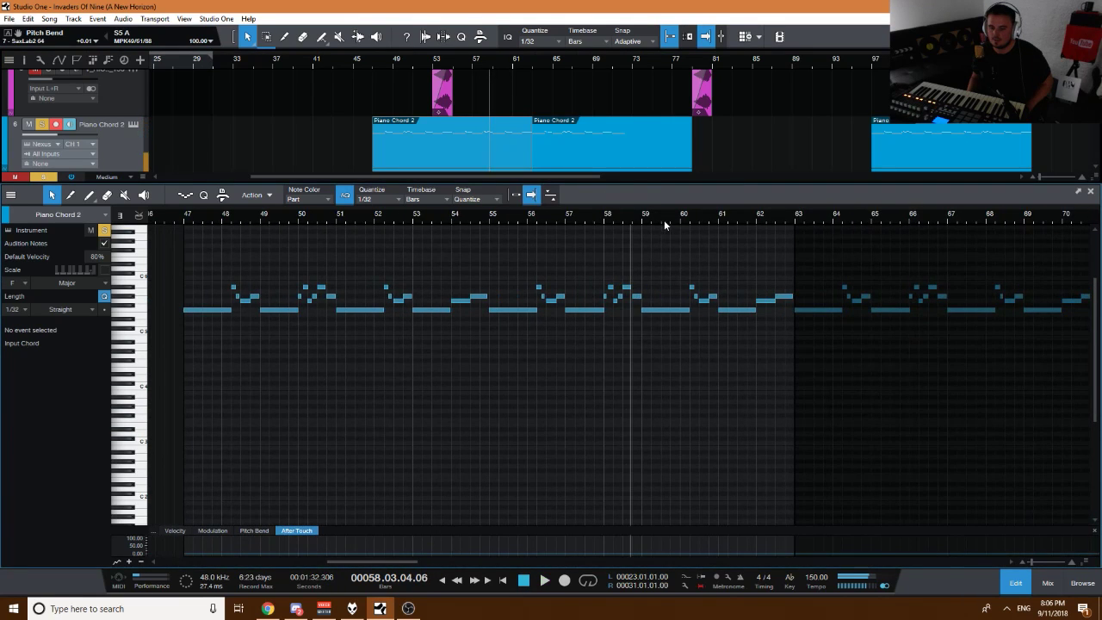
Close the note editor, clear the existing solo, and play the Sax 2 track soloed from bar 47.
scroll(572, 336, "down", 5)
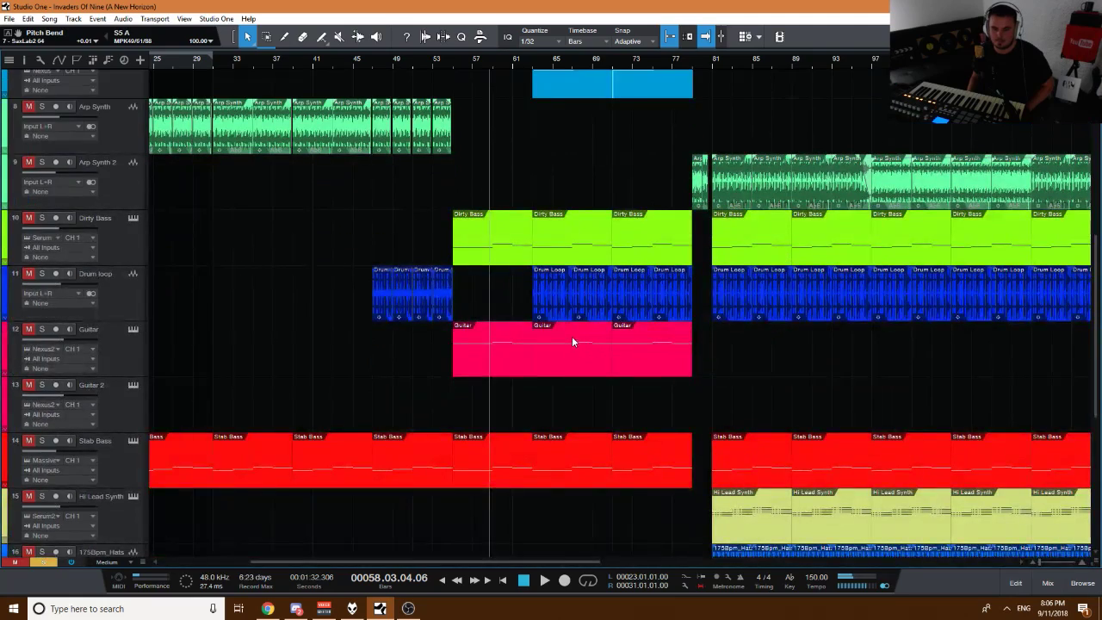
scroll(553, 342, "up", 2)
scroll(544, 400, "down", 2)
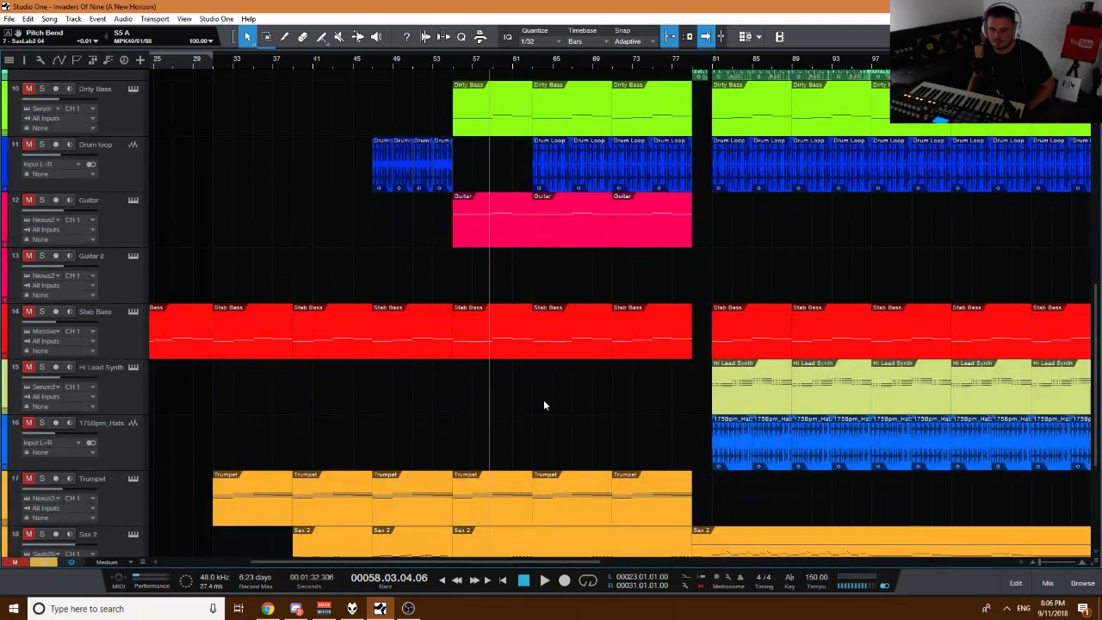
scroll(339, 335, "down", 1)
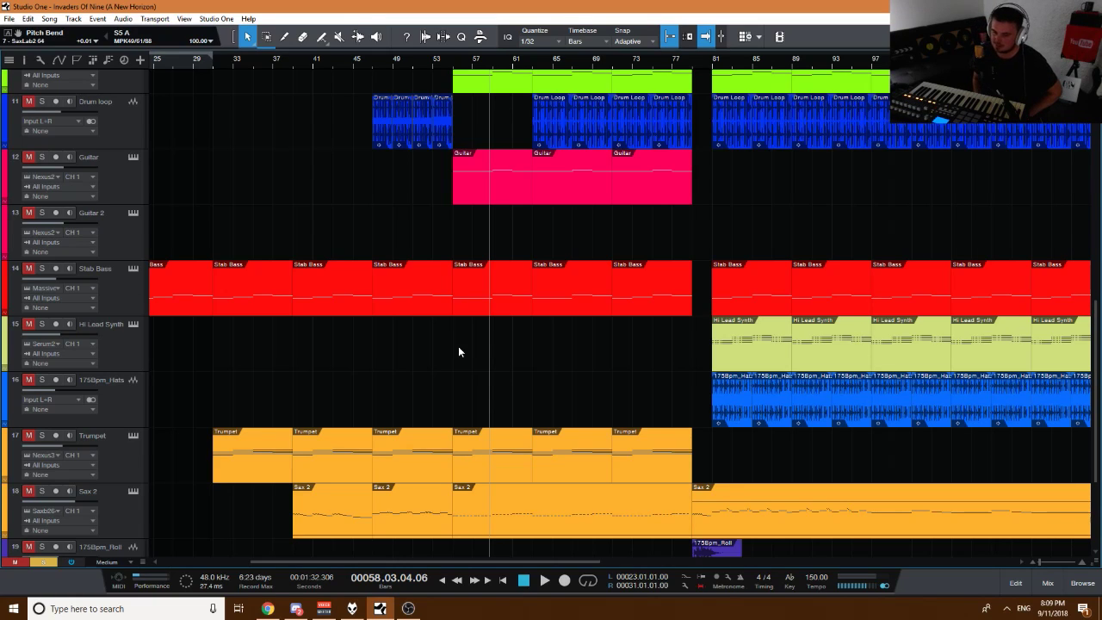
left_click(454, 63)
scroll(534, 216, "down", 3)
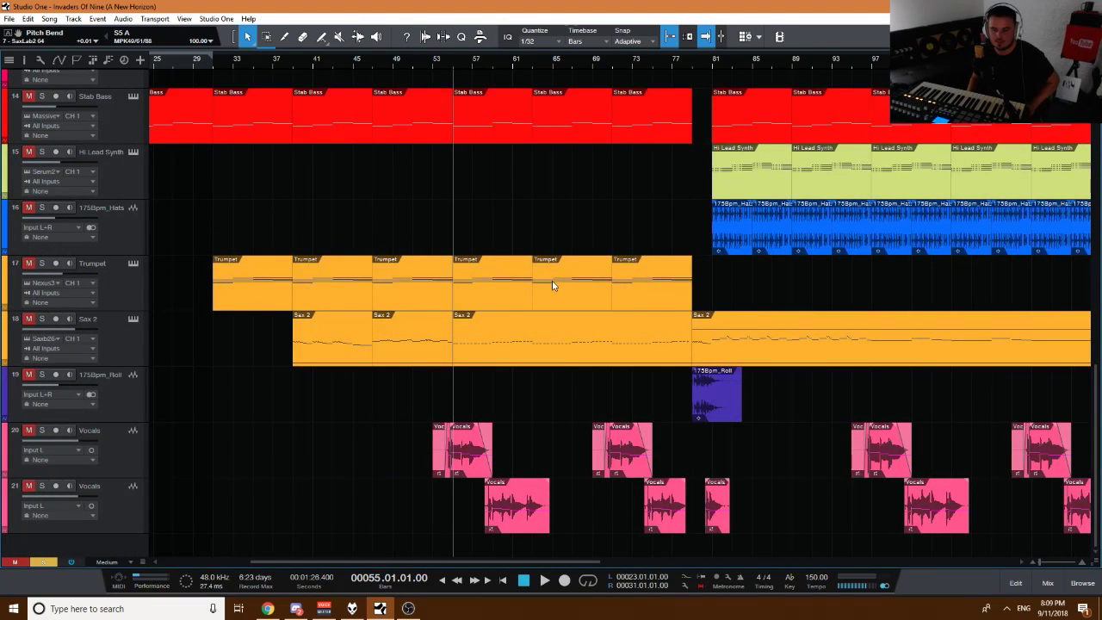
left_click(372, 65)
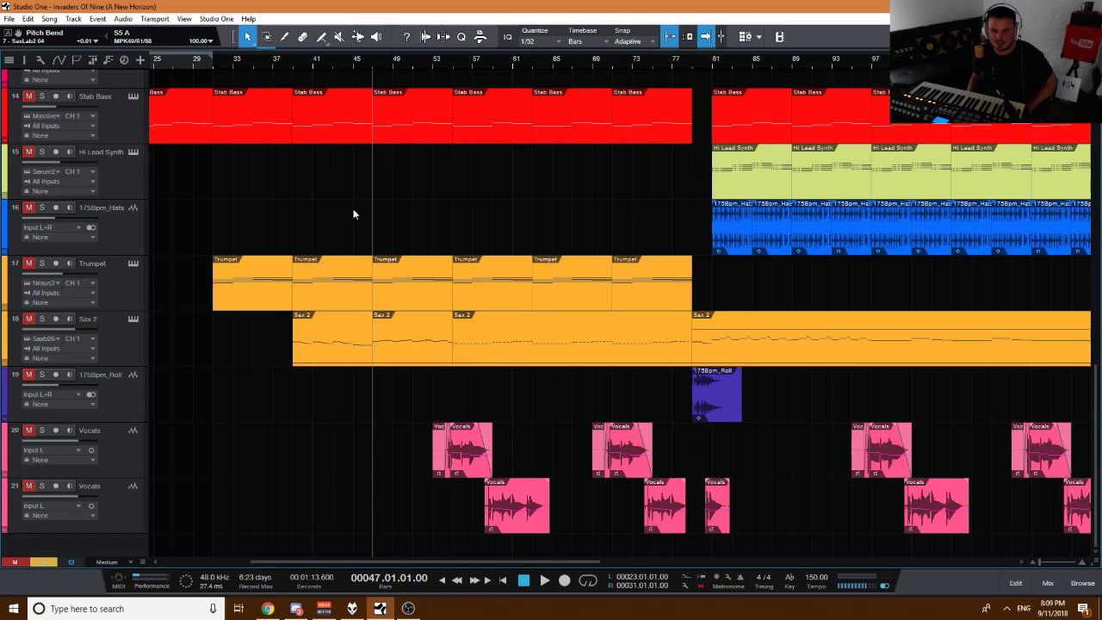
left_click(43, 562)
left_click(43, 322)
key("space")
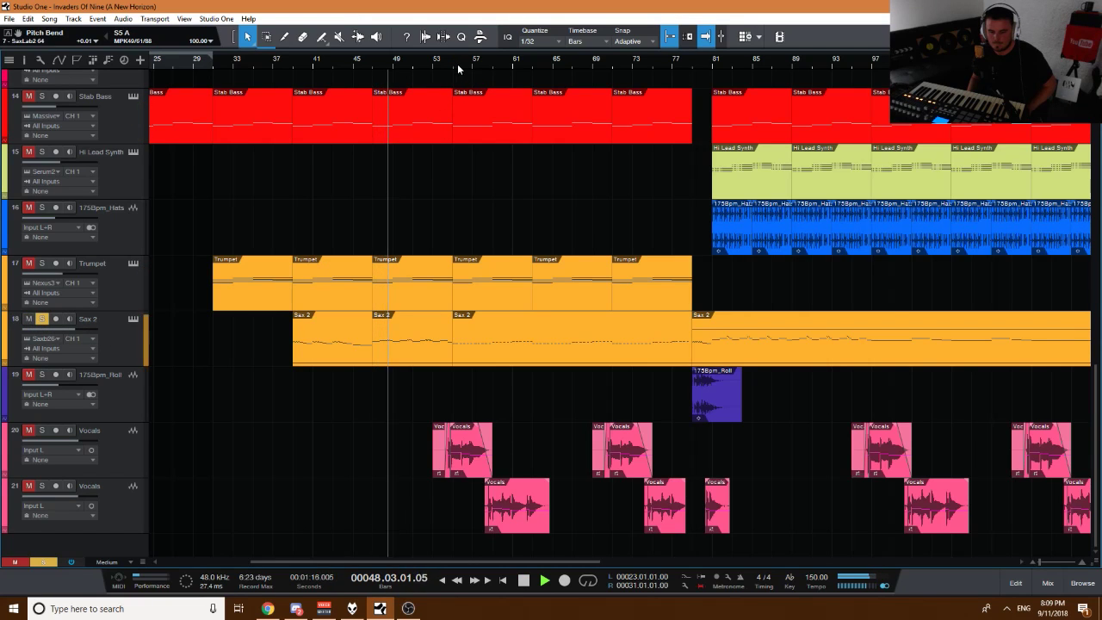
Open the Sax 2 part at bar 47 to examine its notes while comparing the soloed track with the full mix.
left_click_drag(457, 64, 456, 86)
left_click(334, 336)
double_click(334, 336)
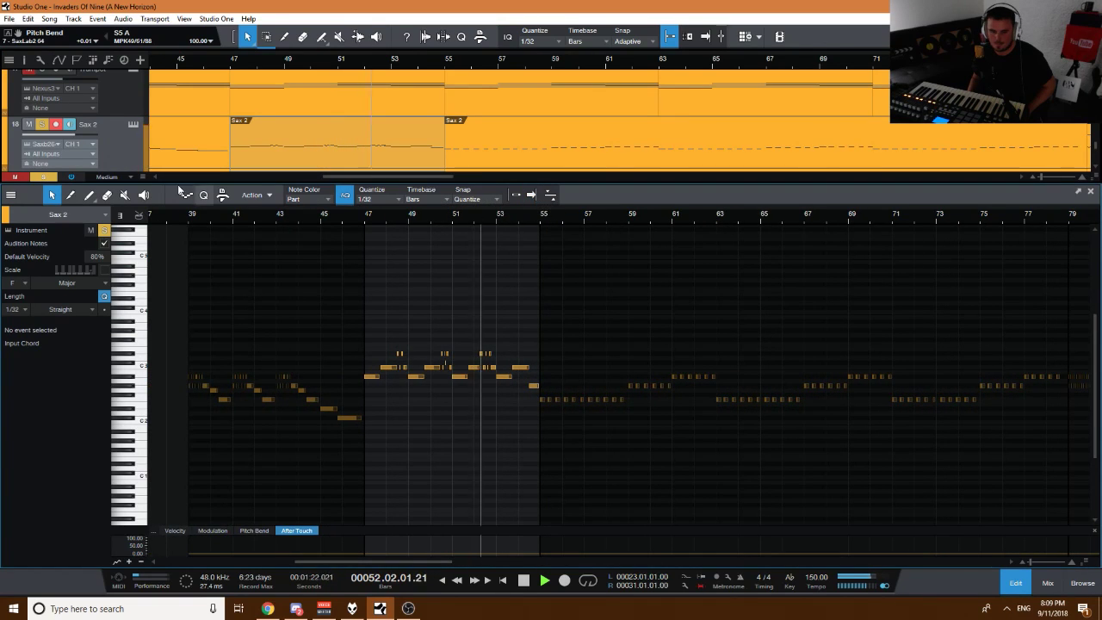
left_click(44, 177)
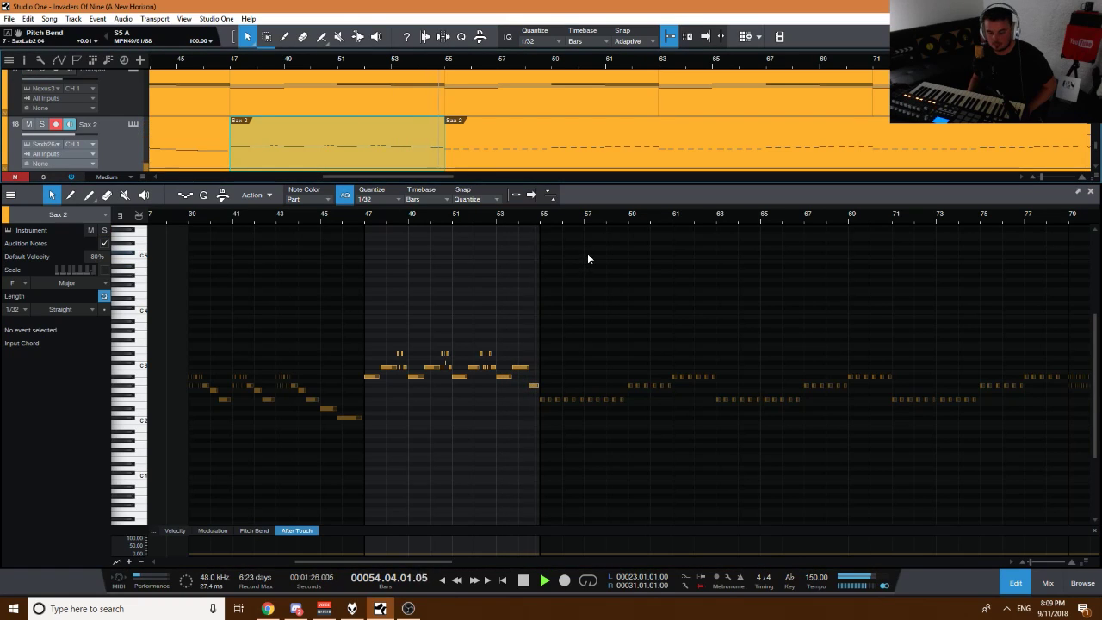
left_click(42, 125)
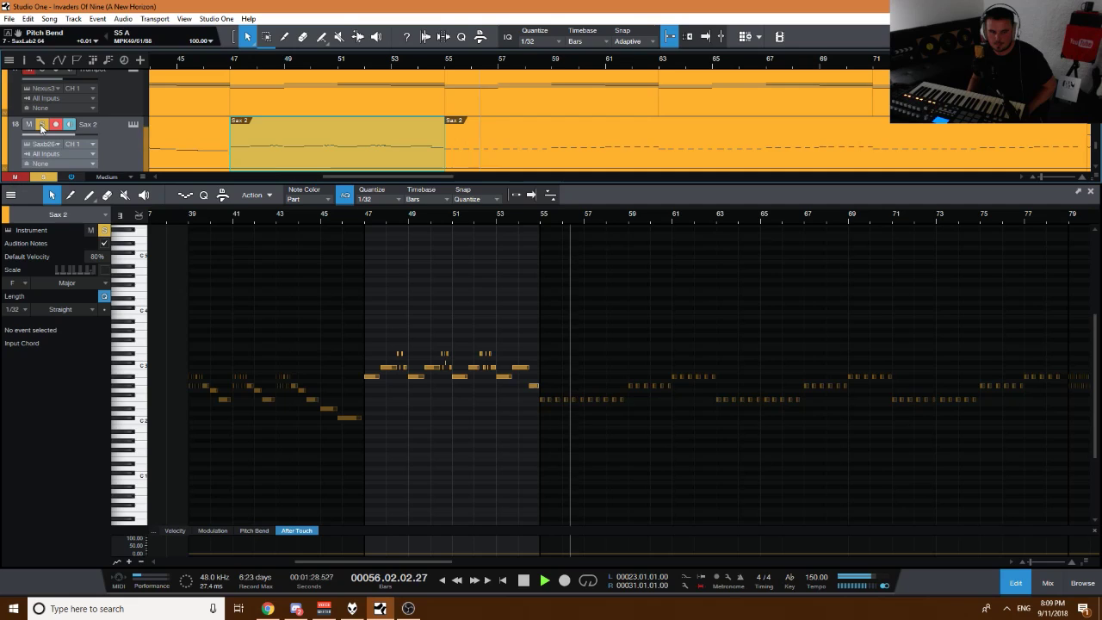
left_click(42, 125)
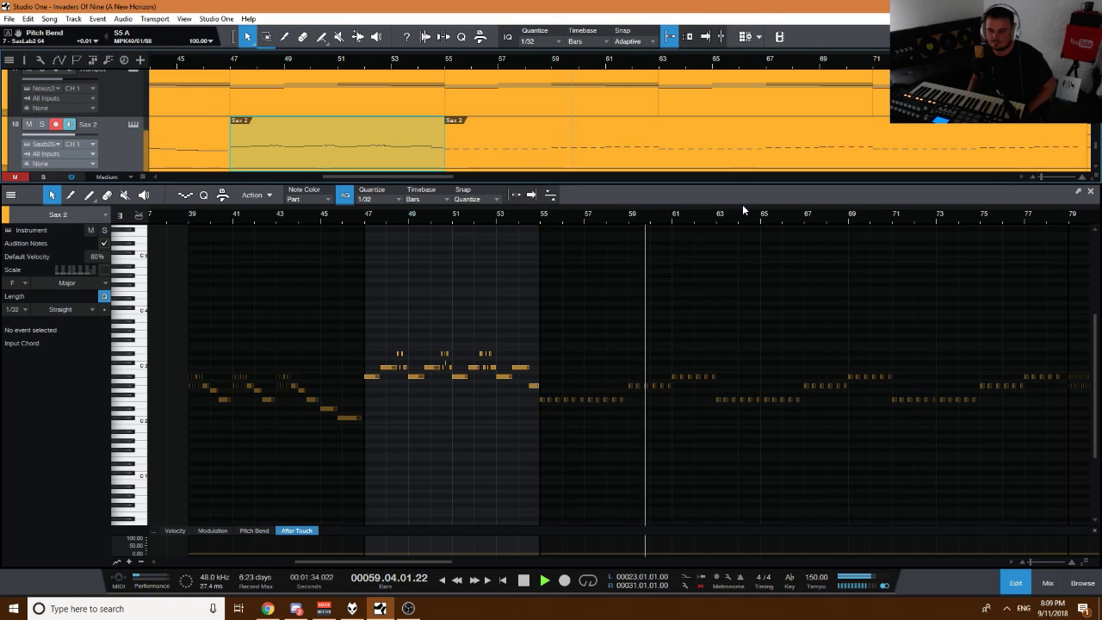
left_click_drag(699, 215, 499, 212)
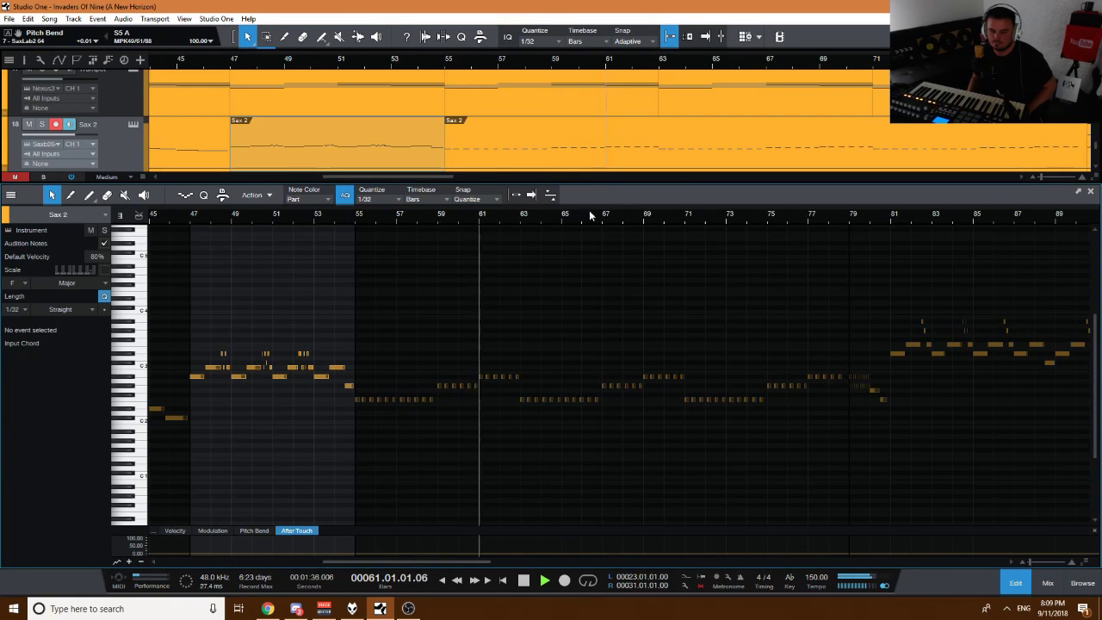
Close the note editor and play the full arrangement from bar 77.
left_click(1016, 583)
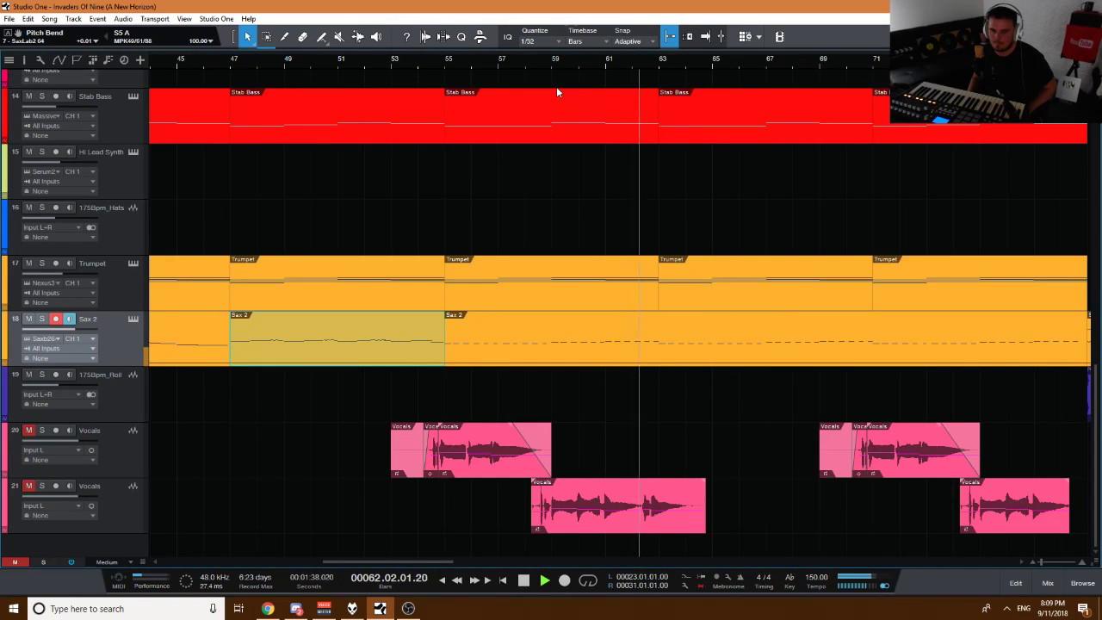
key("w")
key("w")
key("w")
scroll(326, 52, "up", 1)
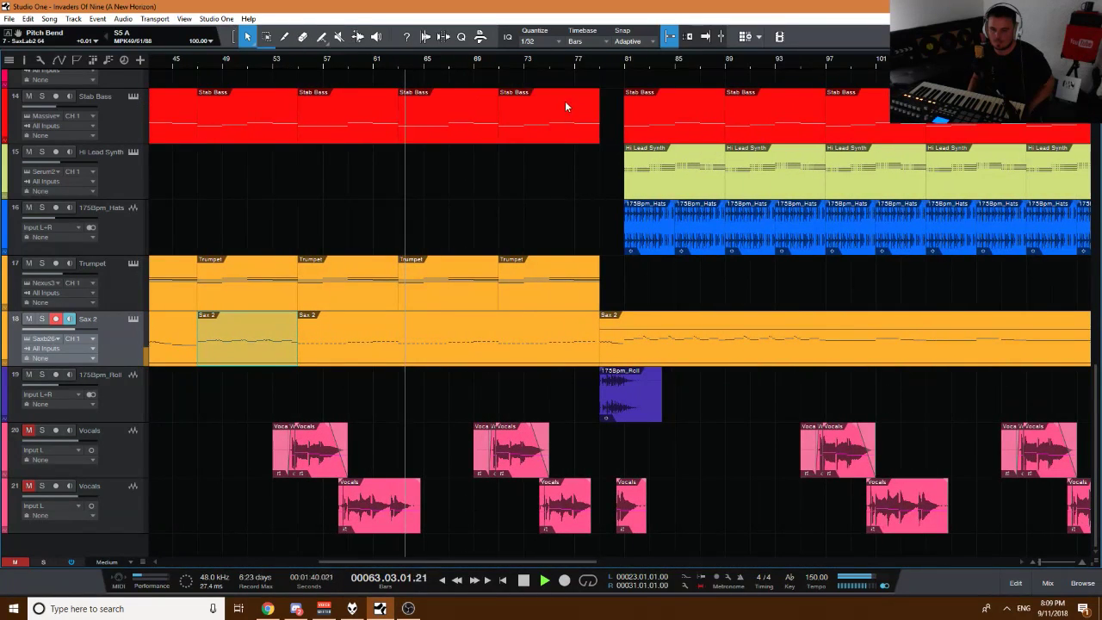
key("f")
left_click(564, 74)
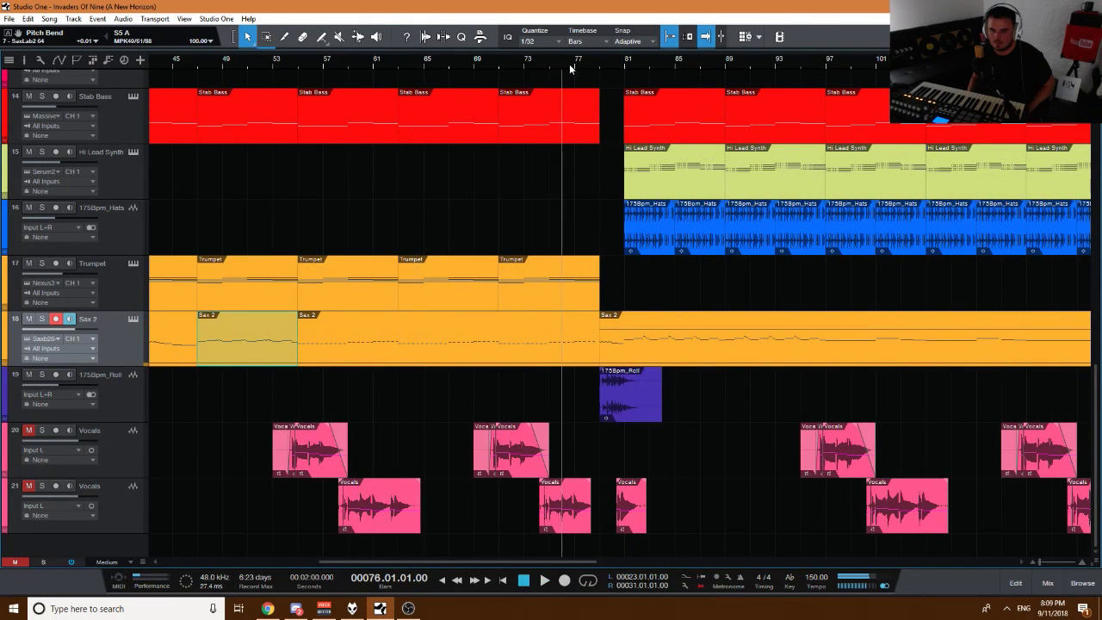
key("space")
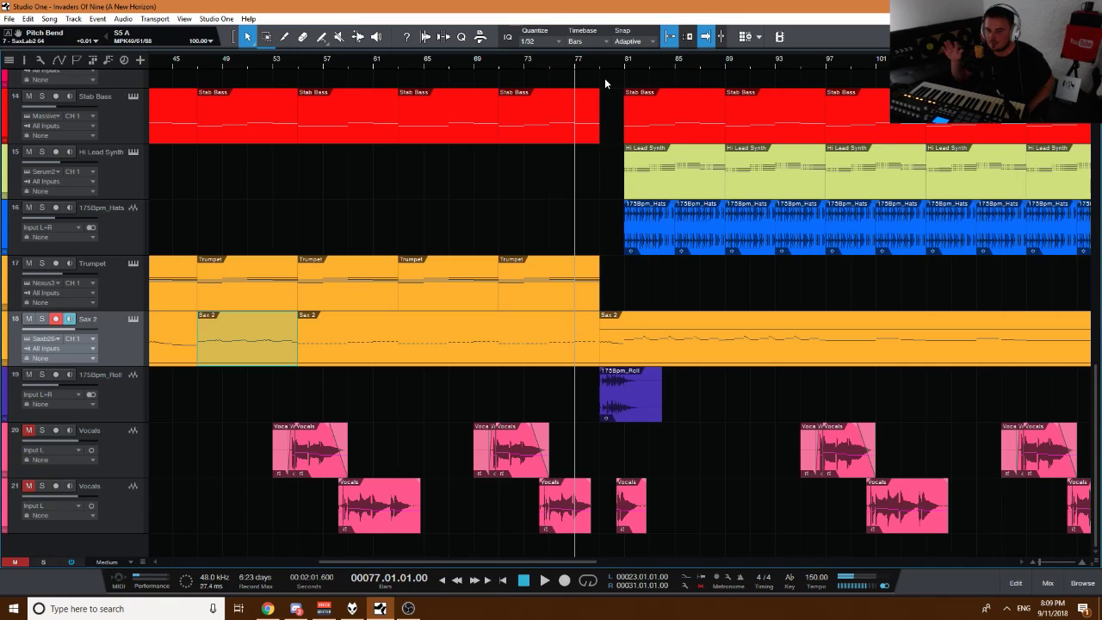
key("space")
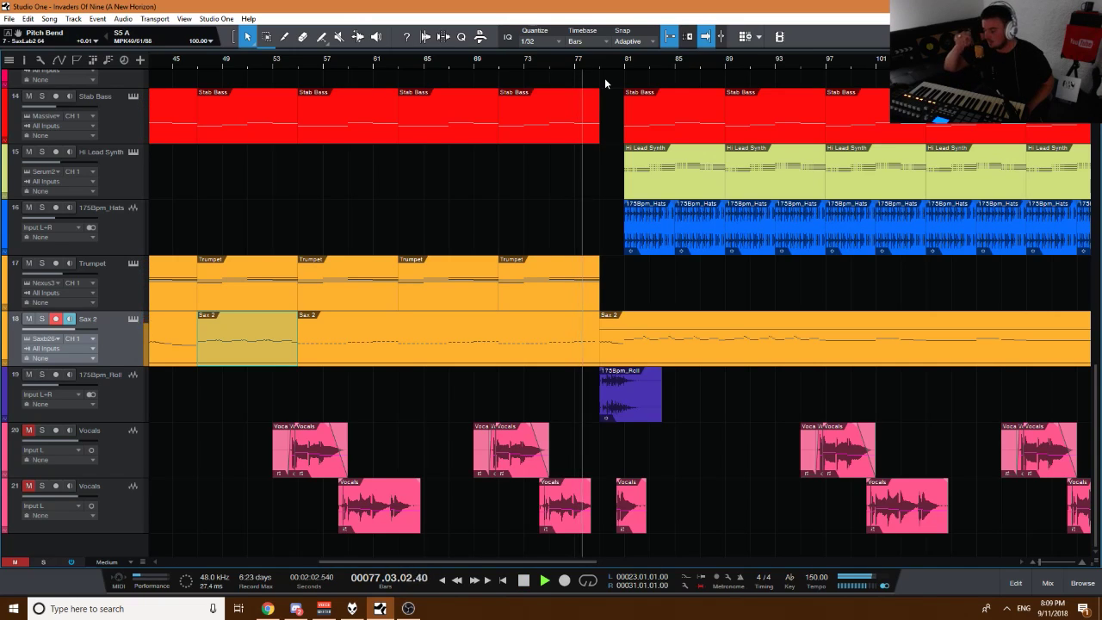
Open the Sax 2 part at bar 79 to examine its notes during playback, and disarm the track.
double_click(618, 341)
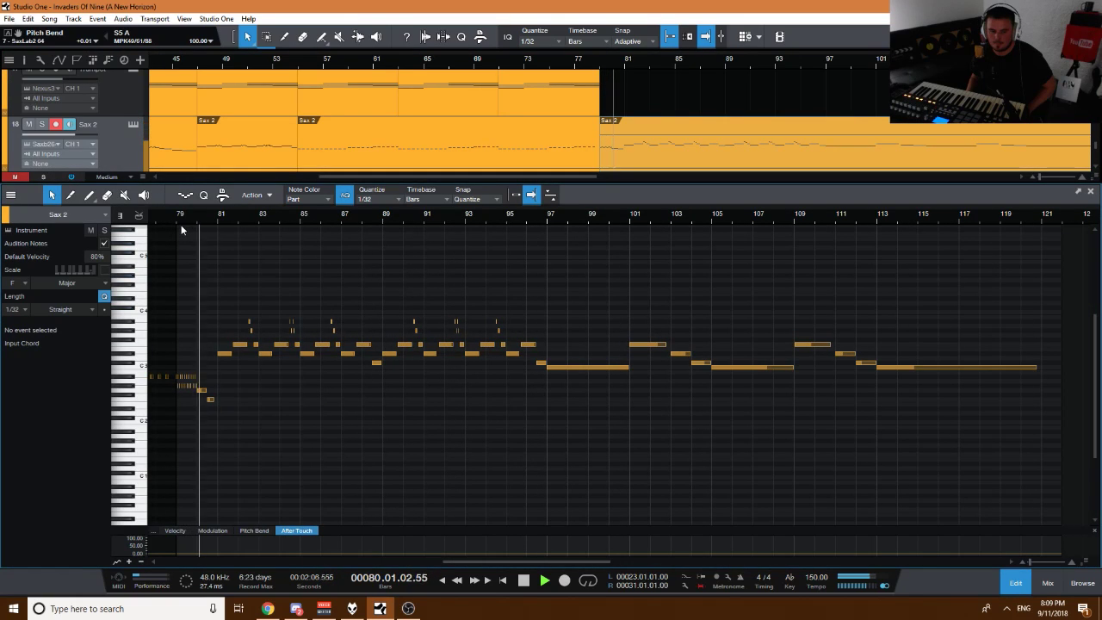
key("e")
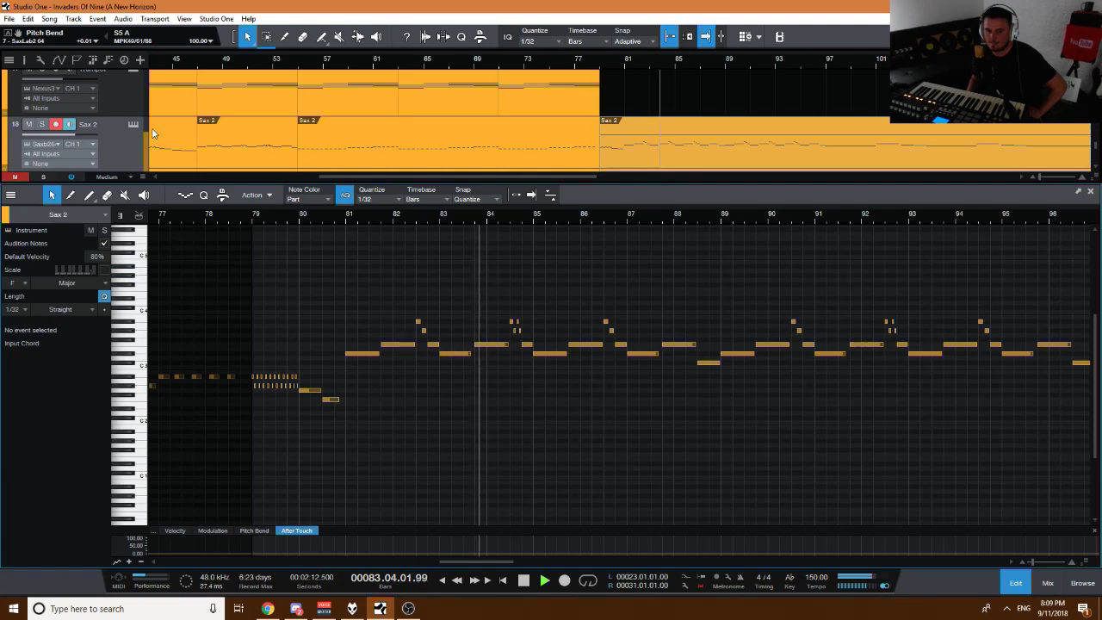
left_click(56, 124)
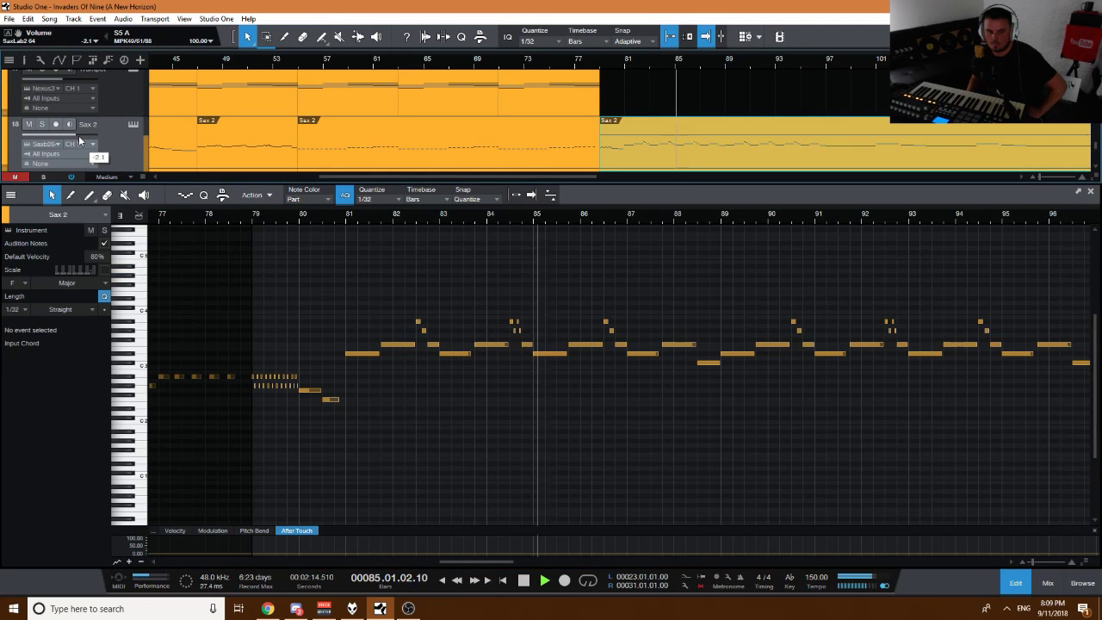
mouse_move(82, 140)
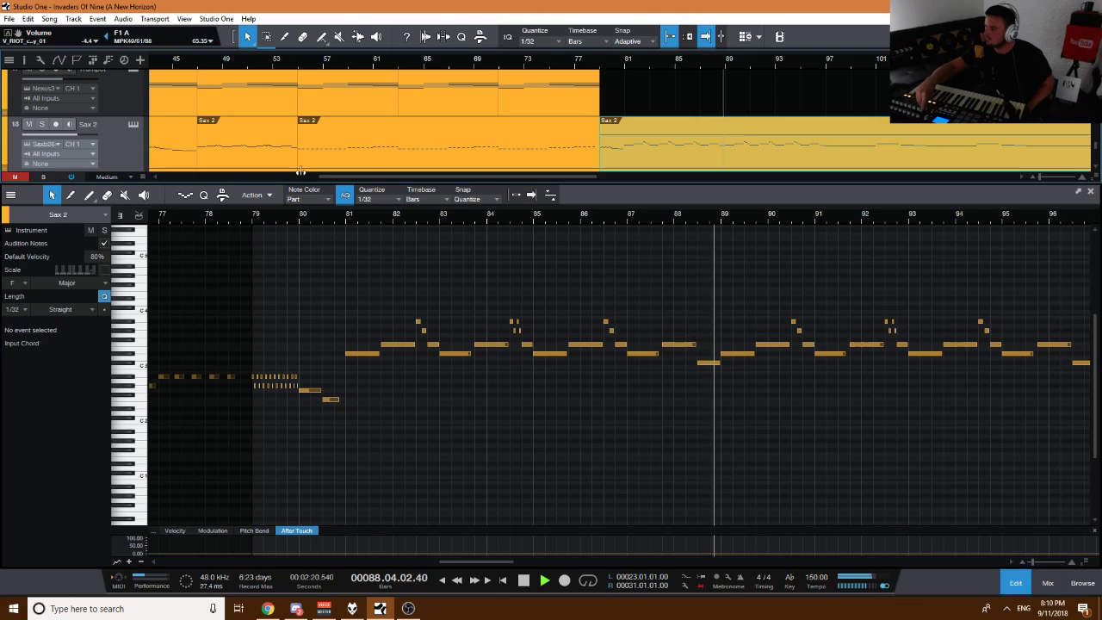
key("space")
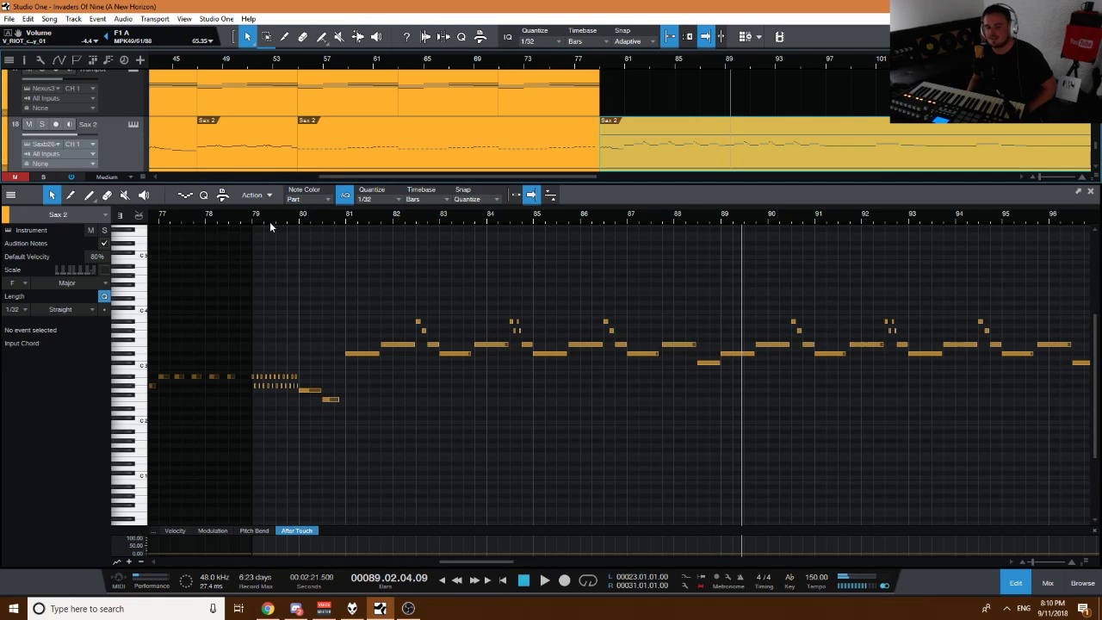
Play the soloed Sax 2 run from bar 79 with its notes enlarged, and turn the solo off.
left_click_drag(250, 218, 355, 249)
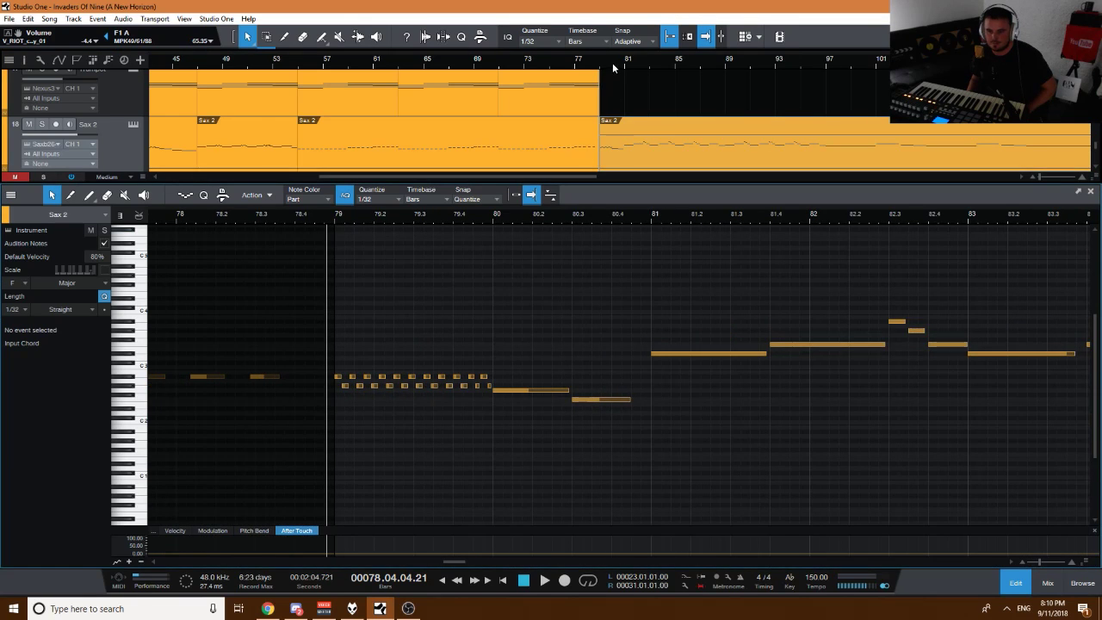
left_click_drag(612, 62, 546, 200)
left_click(335, 219)
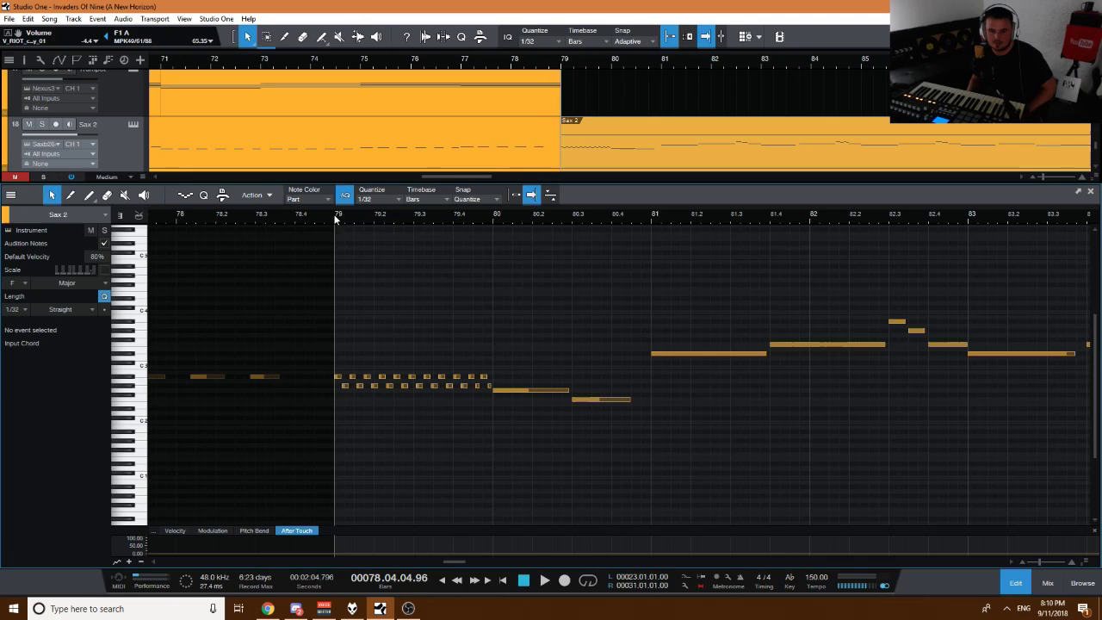
left_click(41, 124)
key("space")
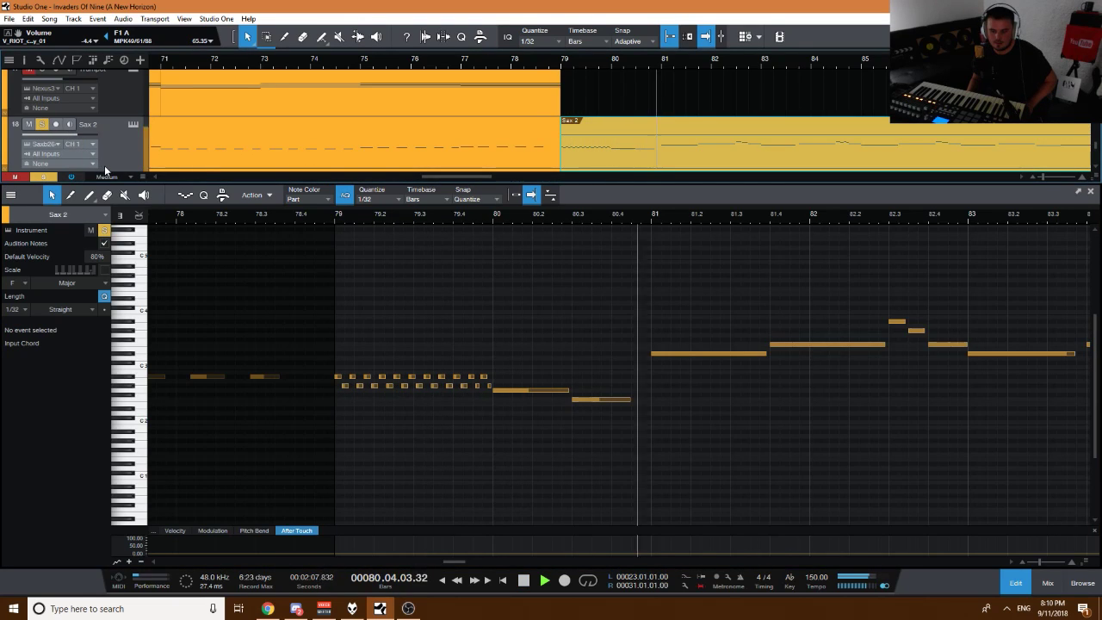
key("space")
left_click(41, 124)
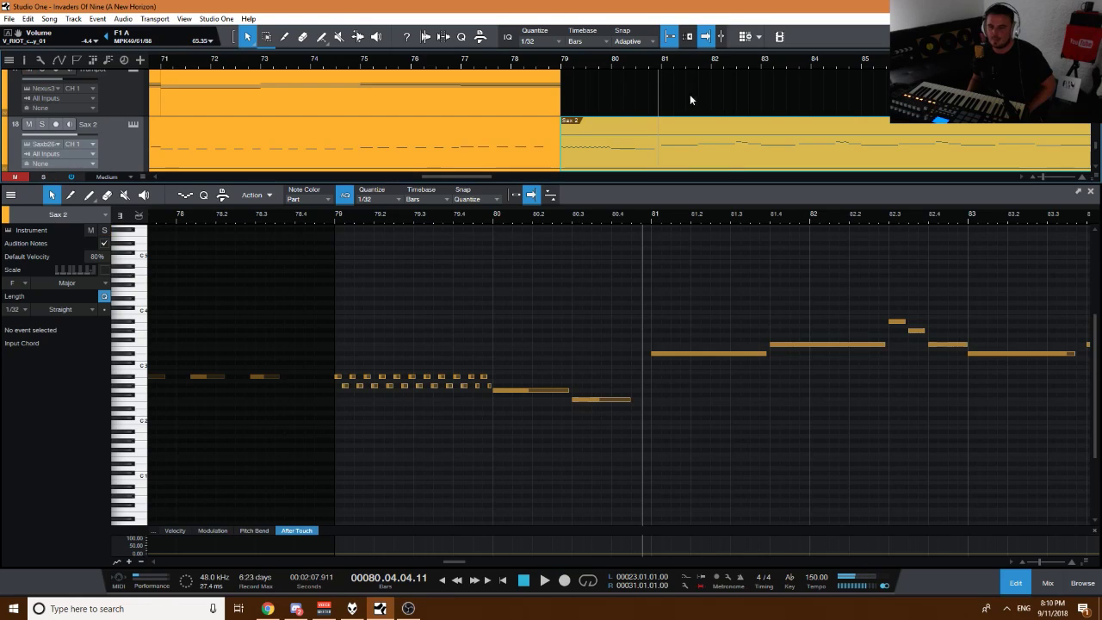
Set the playback position to bar 71 and select the Sax 2 track to arm it.
left_click(537, 62)
scroll(530, 61, "down", 2)
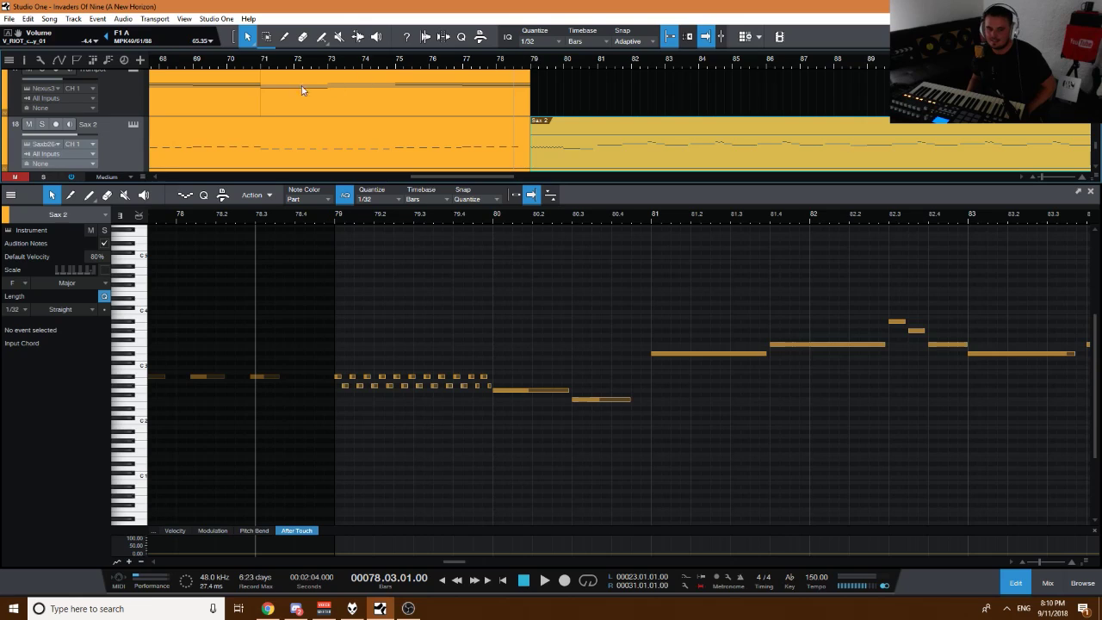
left_click(262, 64)
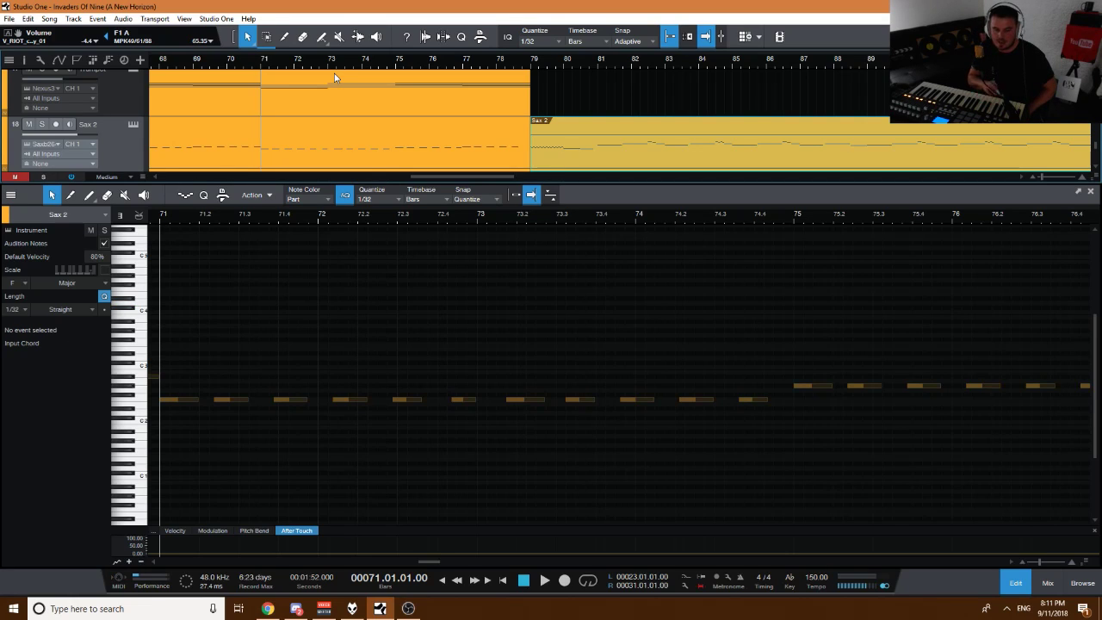
left_click(128, 144)
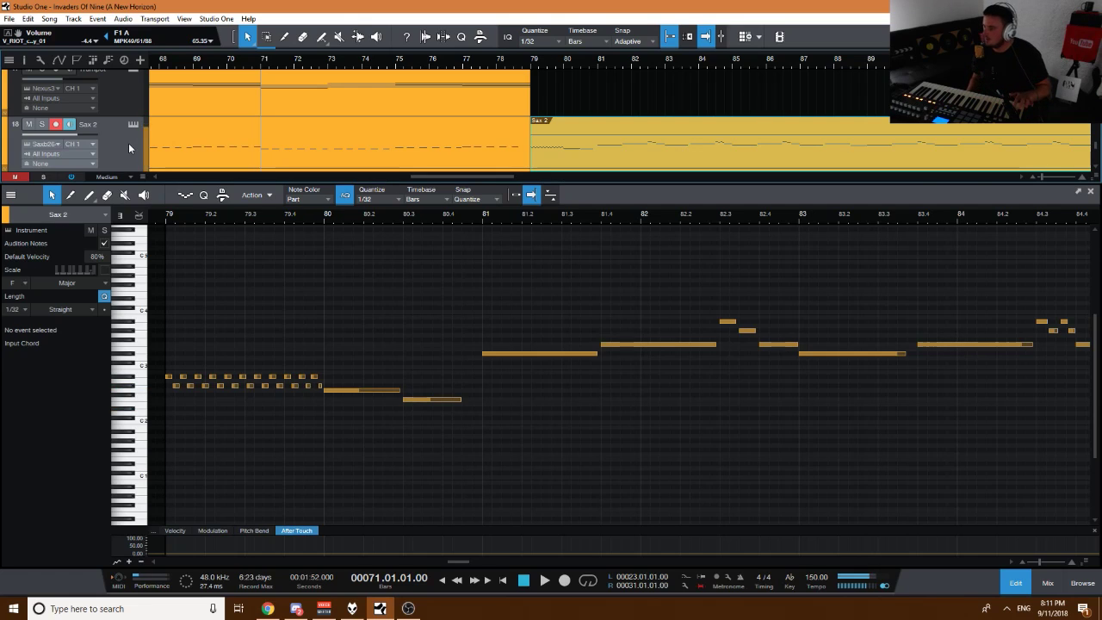
left_click(1019, 584)
left_click(1019, 584)
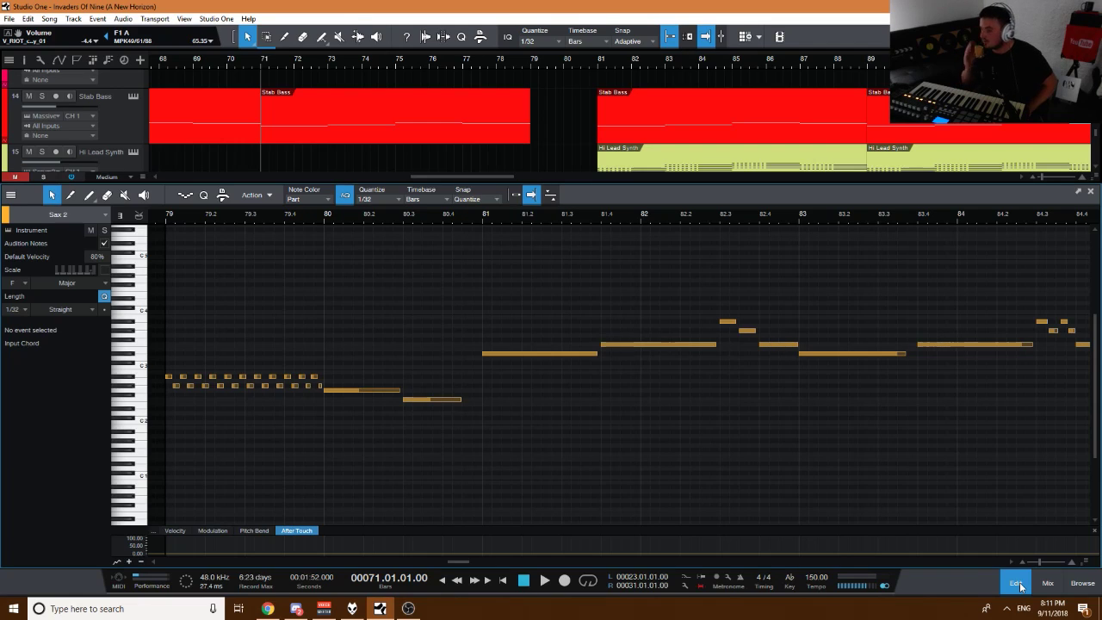
key("alt+Tab")
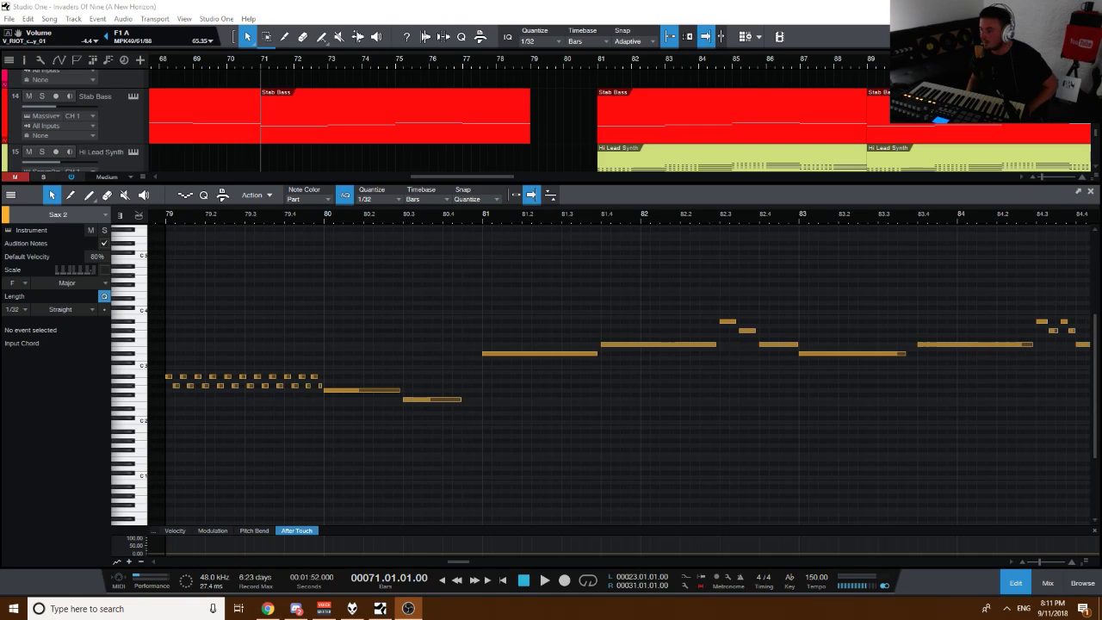
key("alt+Tab")
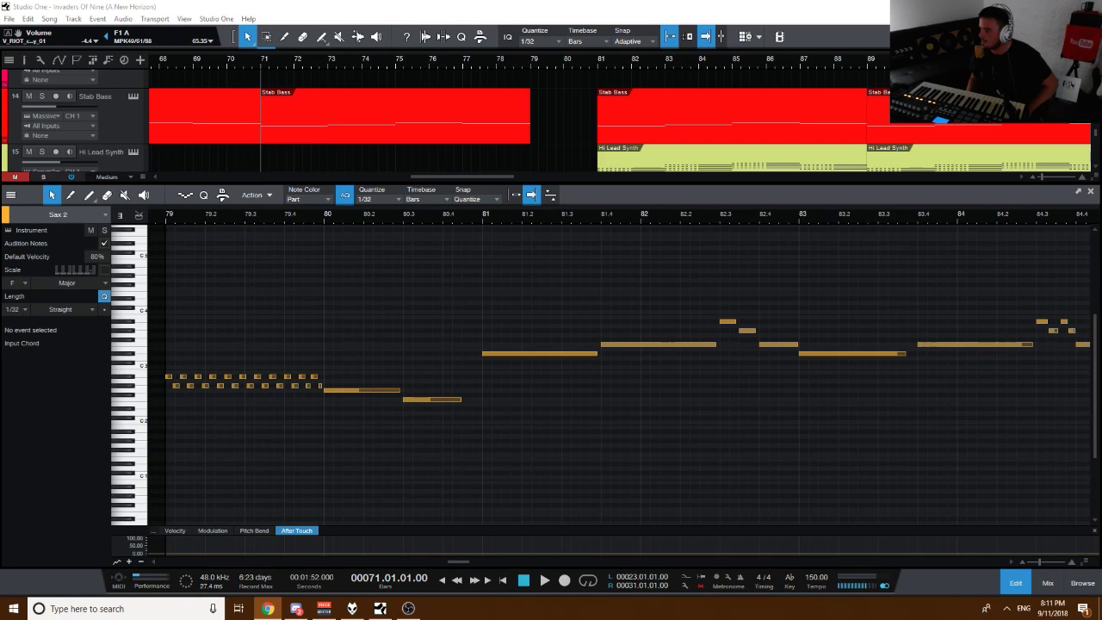
key("alt+Tab")
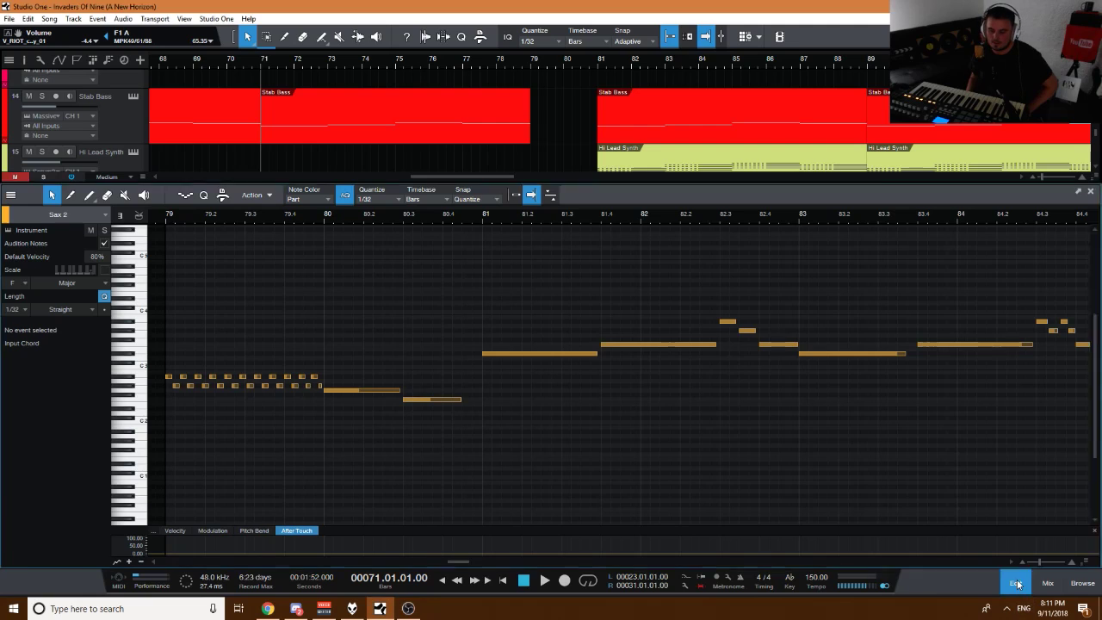
Close the note editor, show the whole arrangement and play the full mix from the Stab Bass entrance at bar 23.
key("F2")
left_click_drag(585, 62, 461, 35)
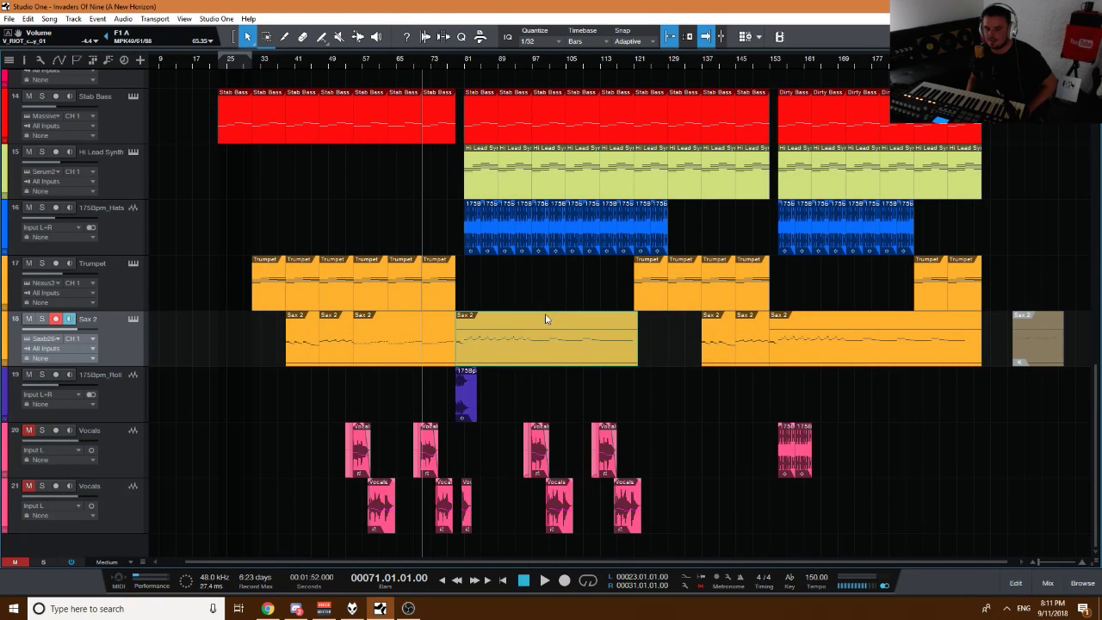
scroll(545, 320, "up", 4)
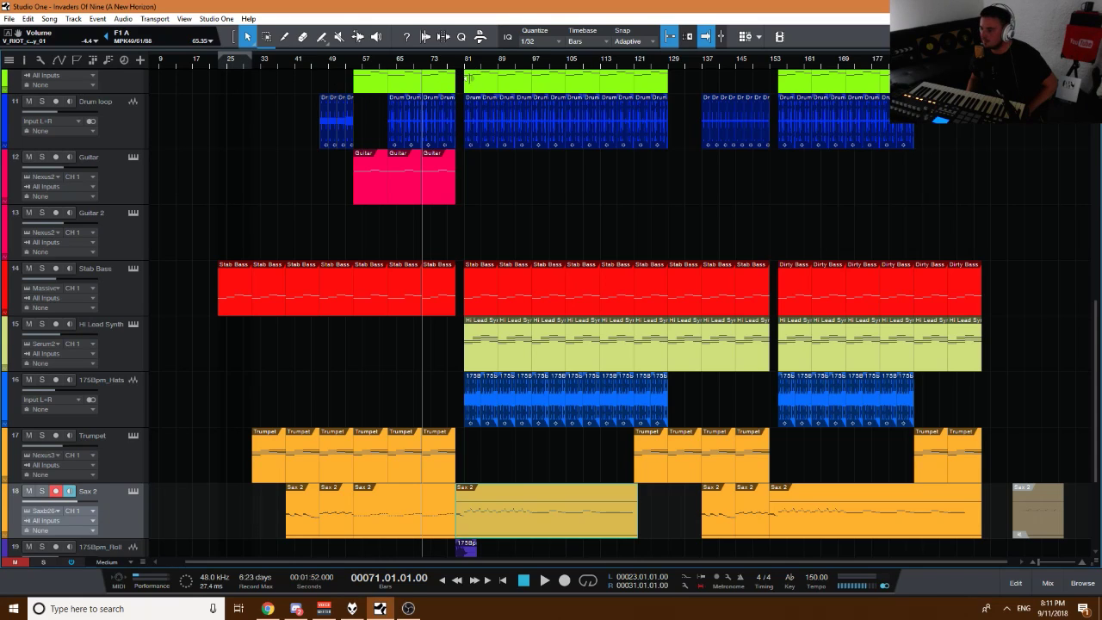
left_click_drag(471, 69, 358, 36)
left_click(664, 60)
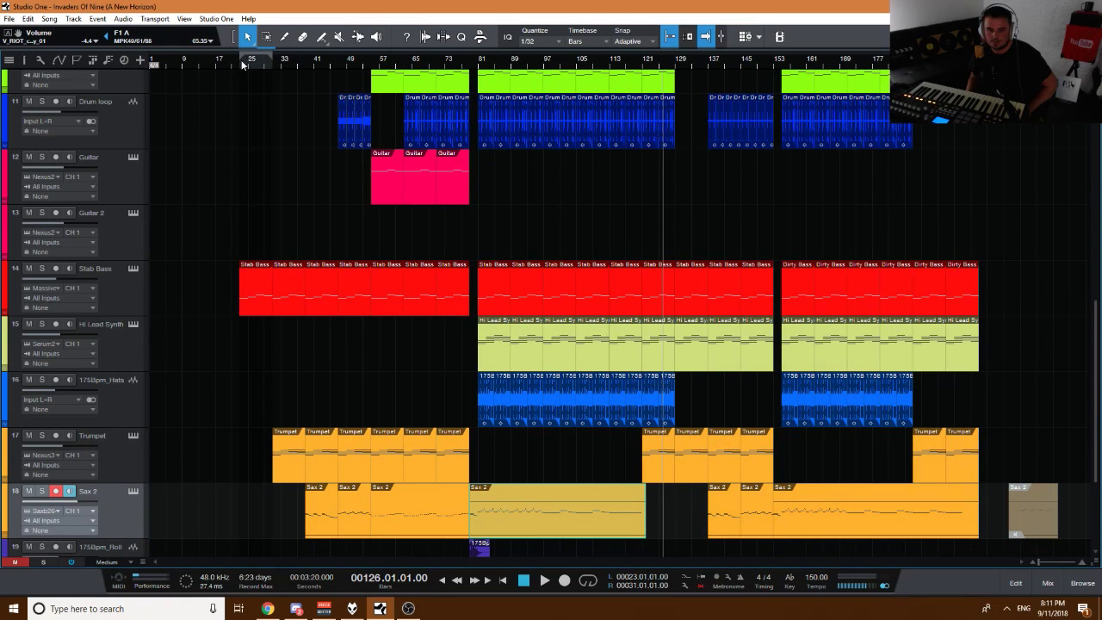
left_click(242, 63)
key("space")
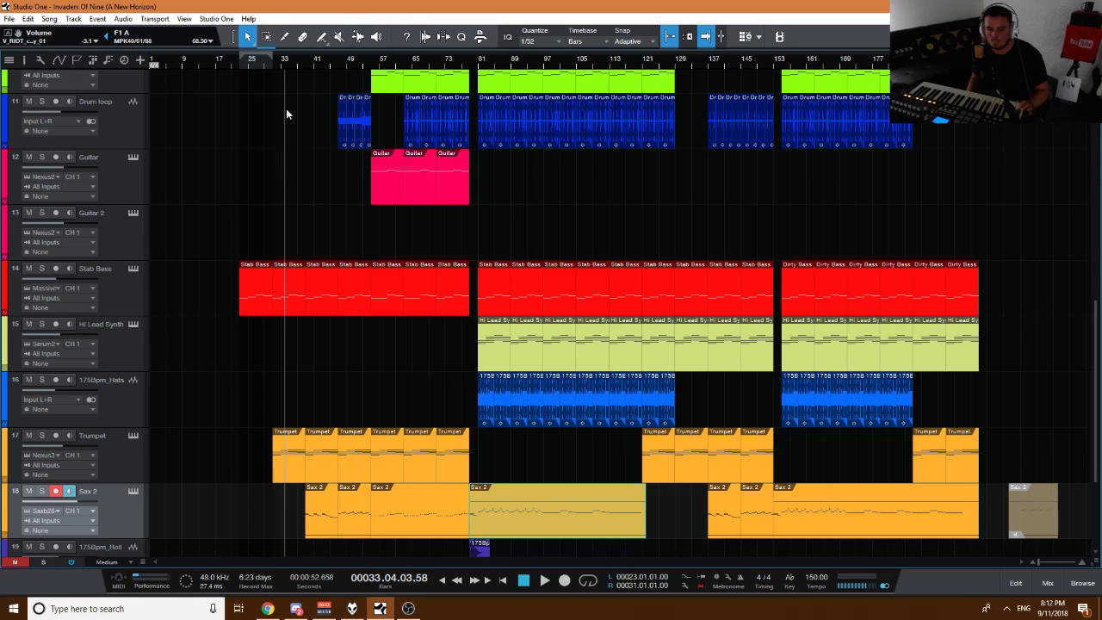
Play the soloed Trumpet from bar 31 with its first part open in the note editor and autoscroll turned off there.
left_click(276, 62)
key("space")
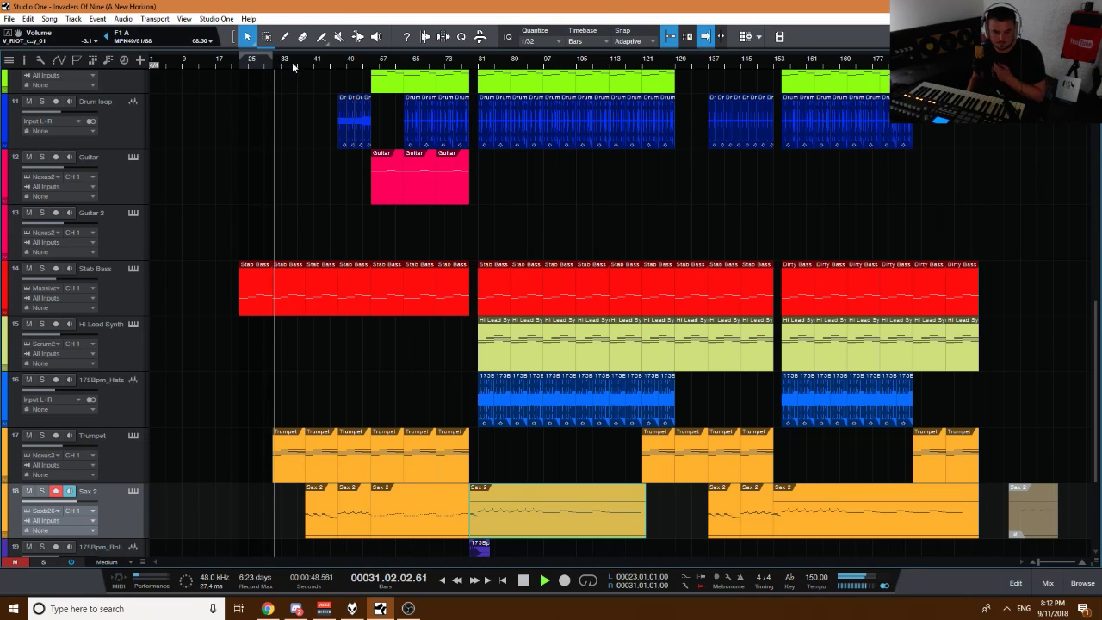
left_click(41, 436)
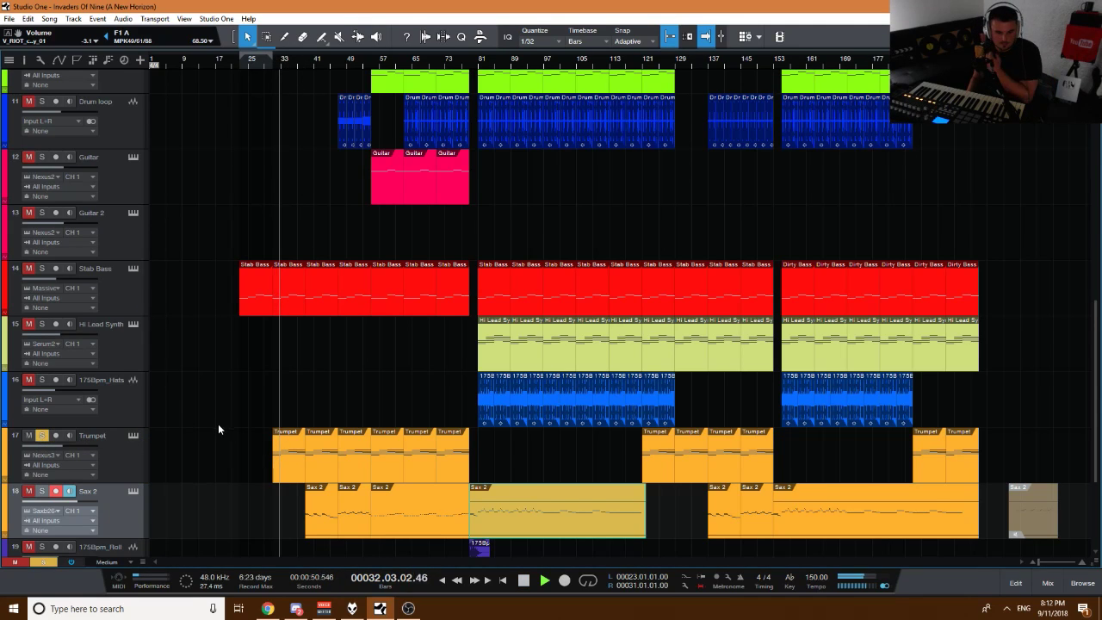
scroll(173, 417, "down", 1)
left_click(131, 400)
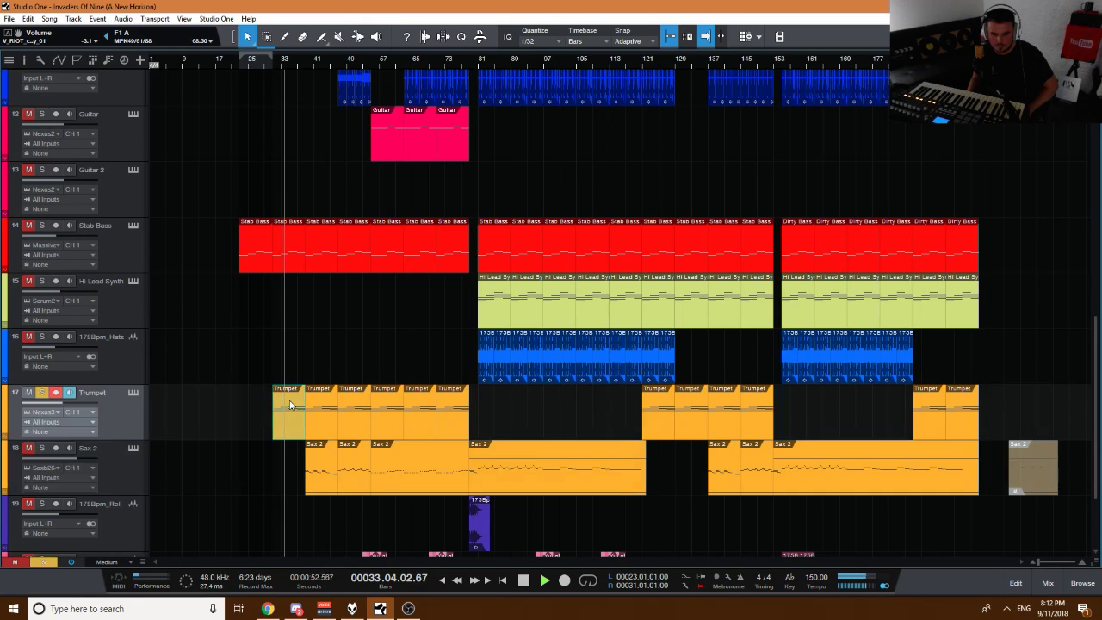
key("F2")
left_click(531, 195)
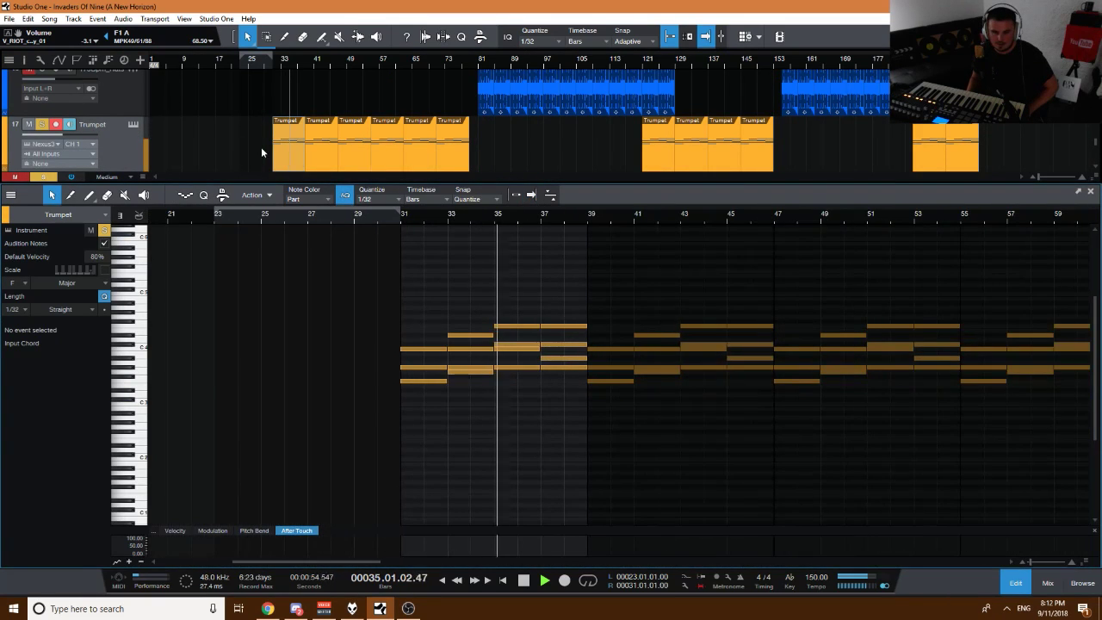
Set the filter modifier cutoff of the Trumpet's Nexus instrument to -105 during playback, then disarm and unsolo the track.
left_click(133, 124)
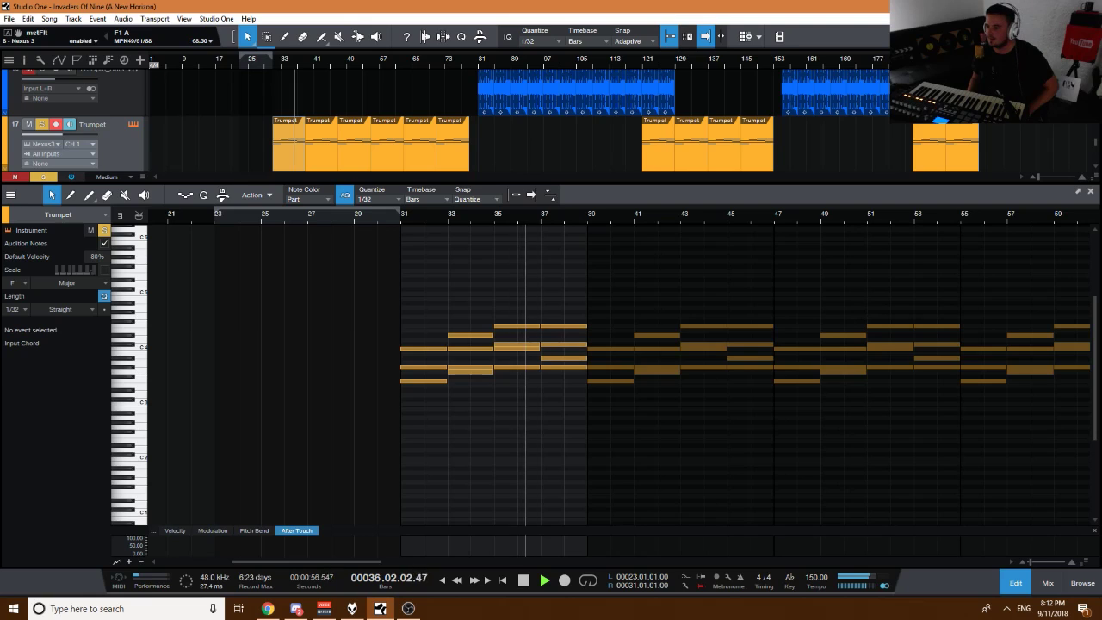
left_click_drag(724, 96, 669, 85)
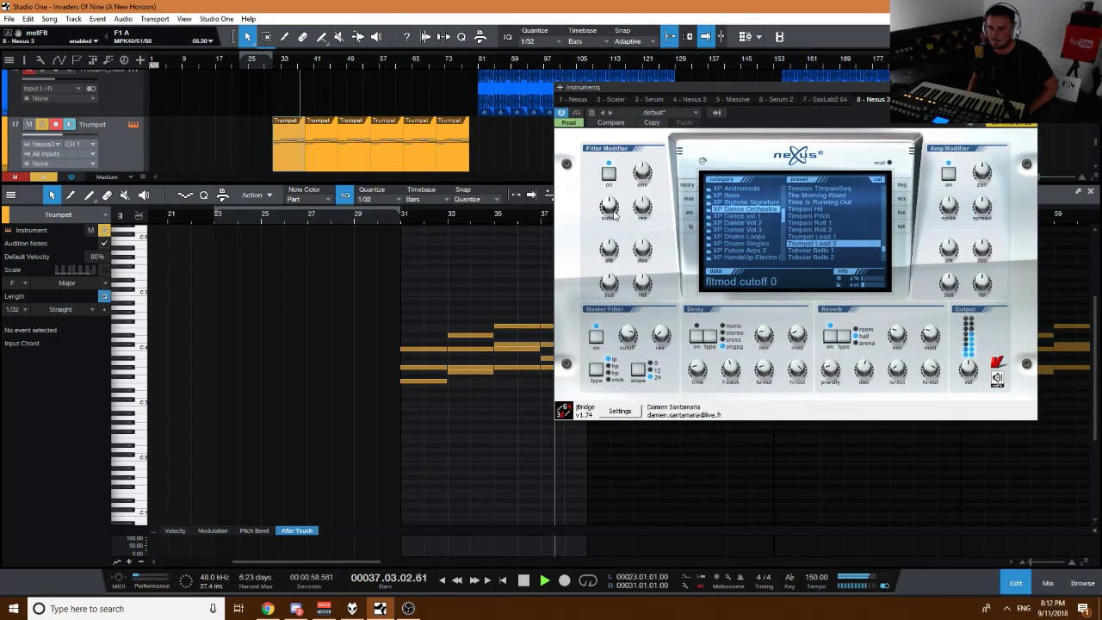
left_click_drag(604, 232, 596, 265)
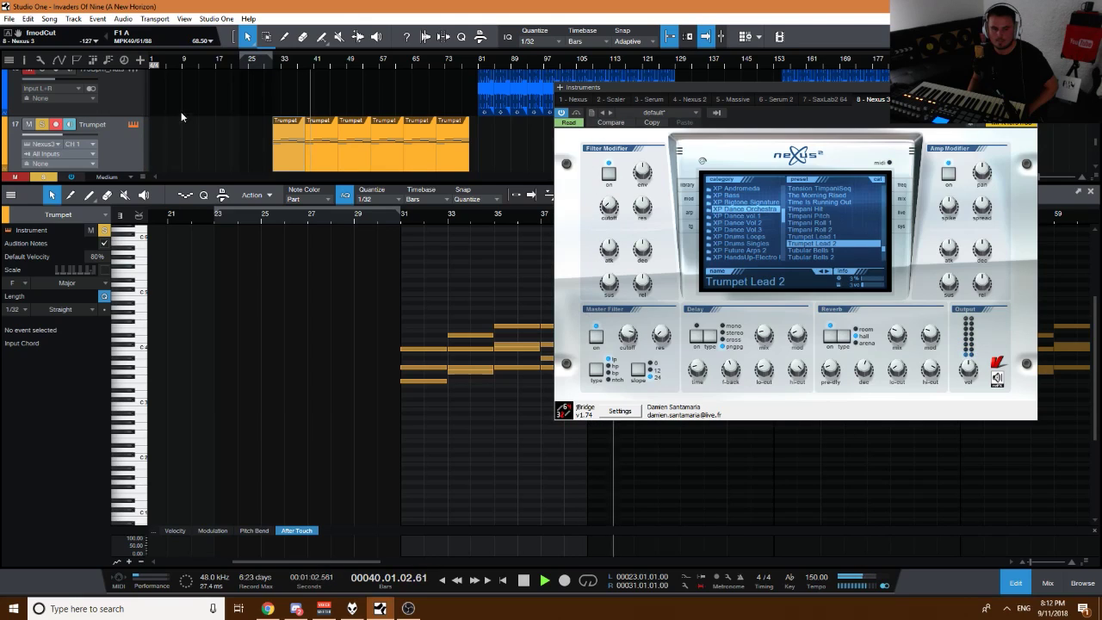
left_click(56, 126)
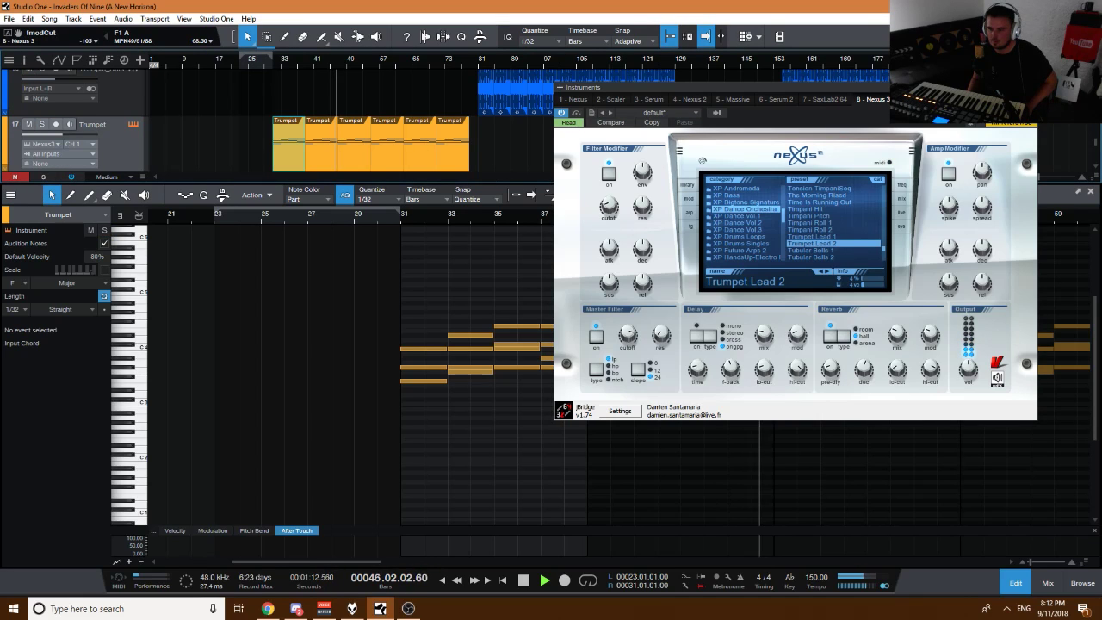
left_click(276, 101)
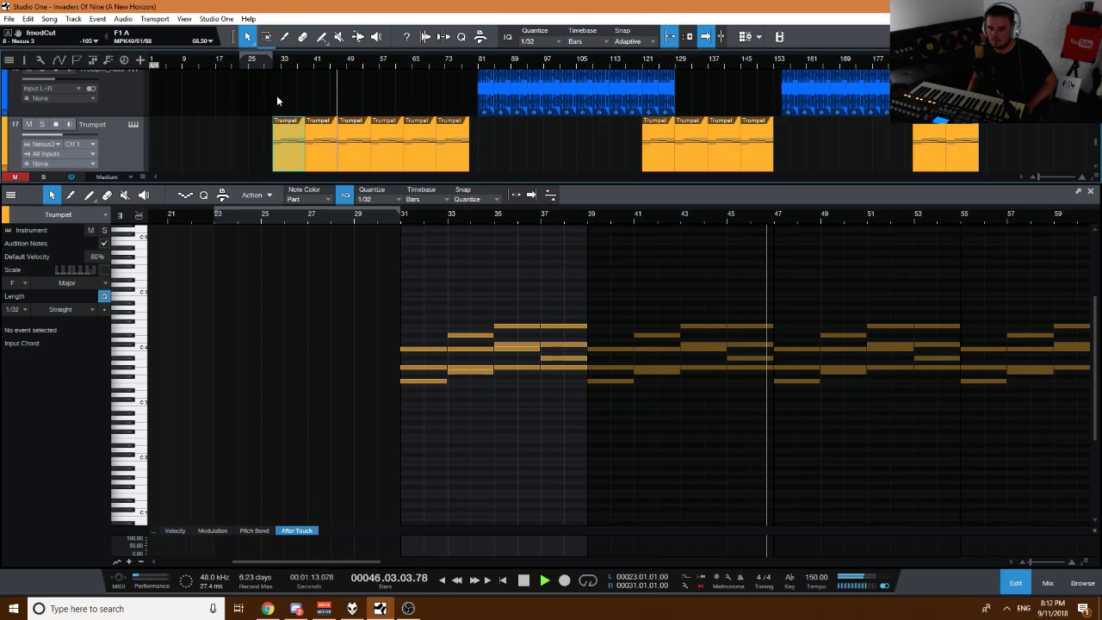
Close the note editor and lower the Sax 2 channel volume to -3.7 dB in the mixer during playback.
left_click(1016, 583)
left_click_drag(339, 57, 338, 73)
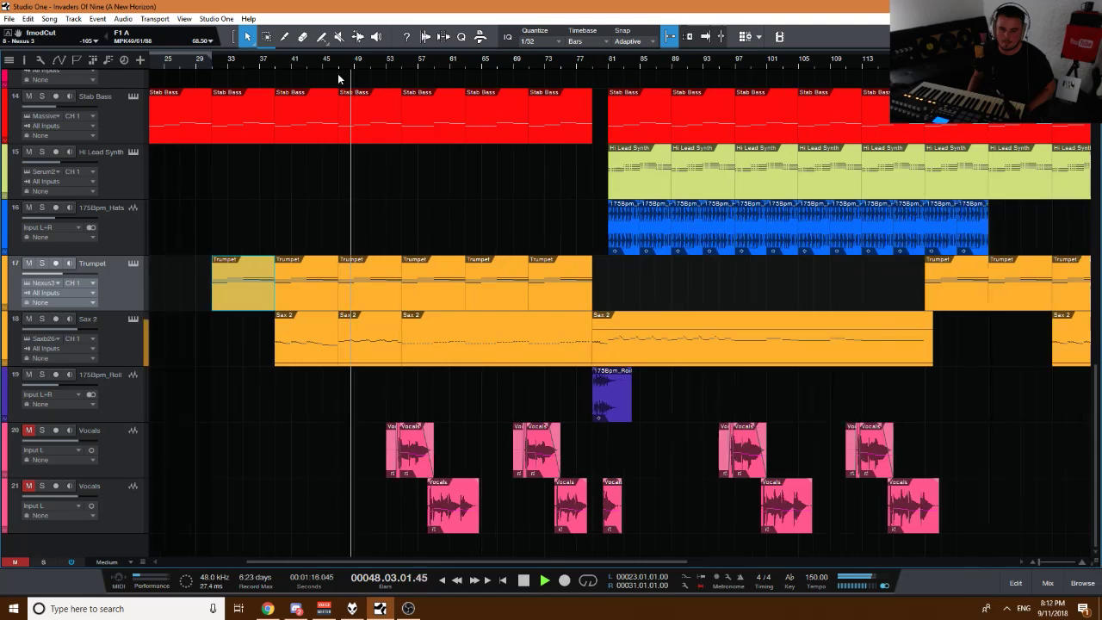
left_click(118, 344)
key("F3")
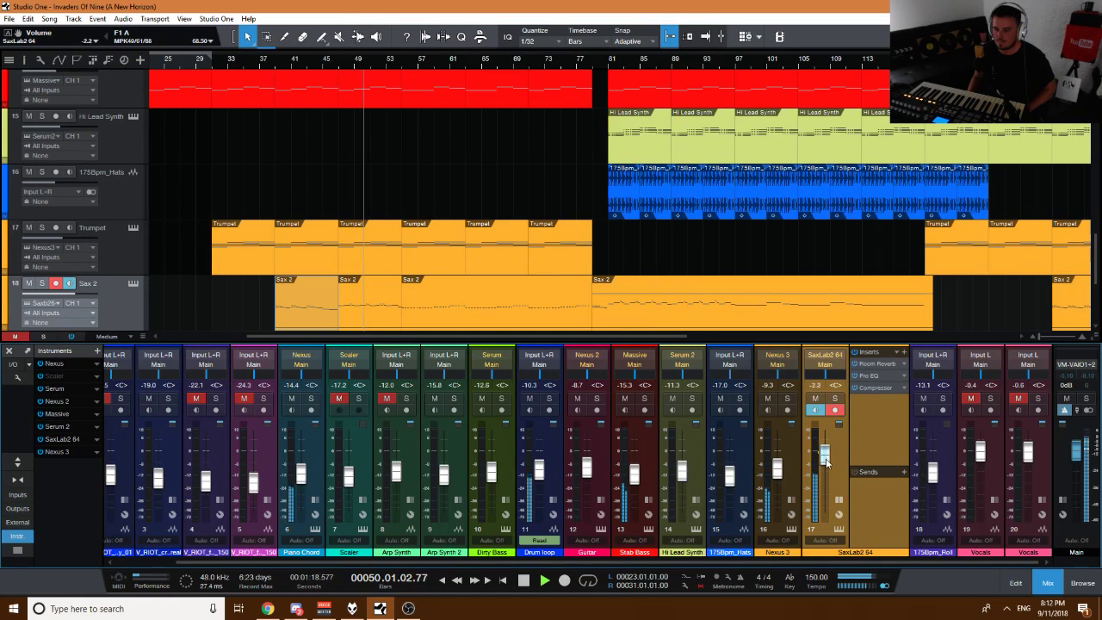
left_click_drag(825, 465, 830, 469)
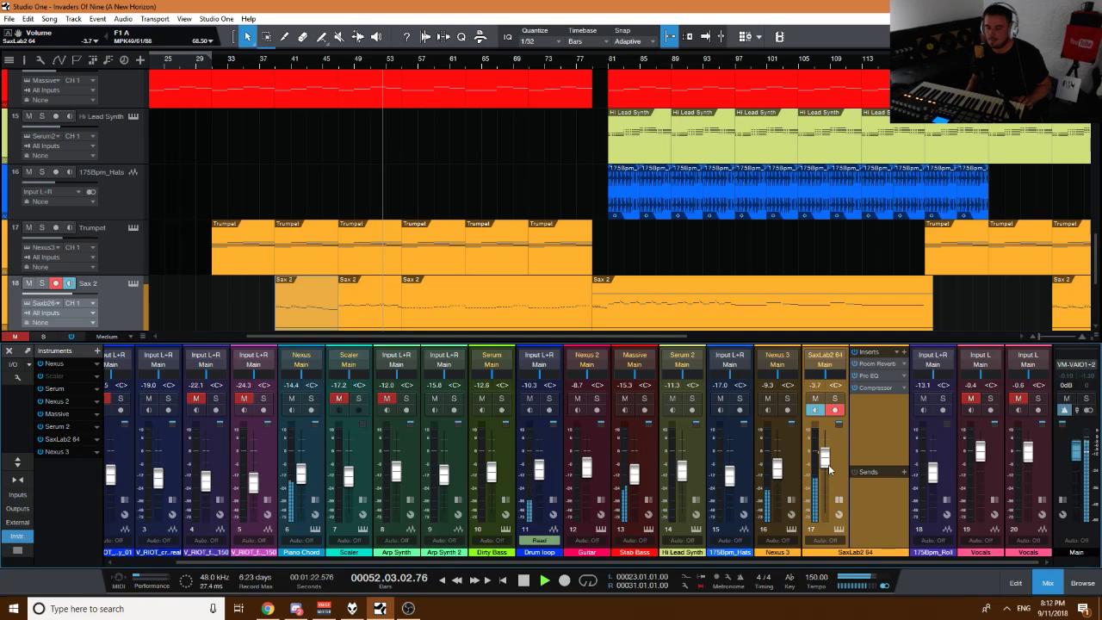
left_click(1048, 584)
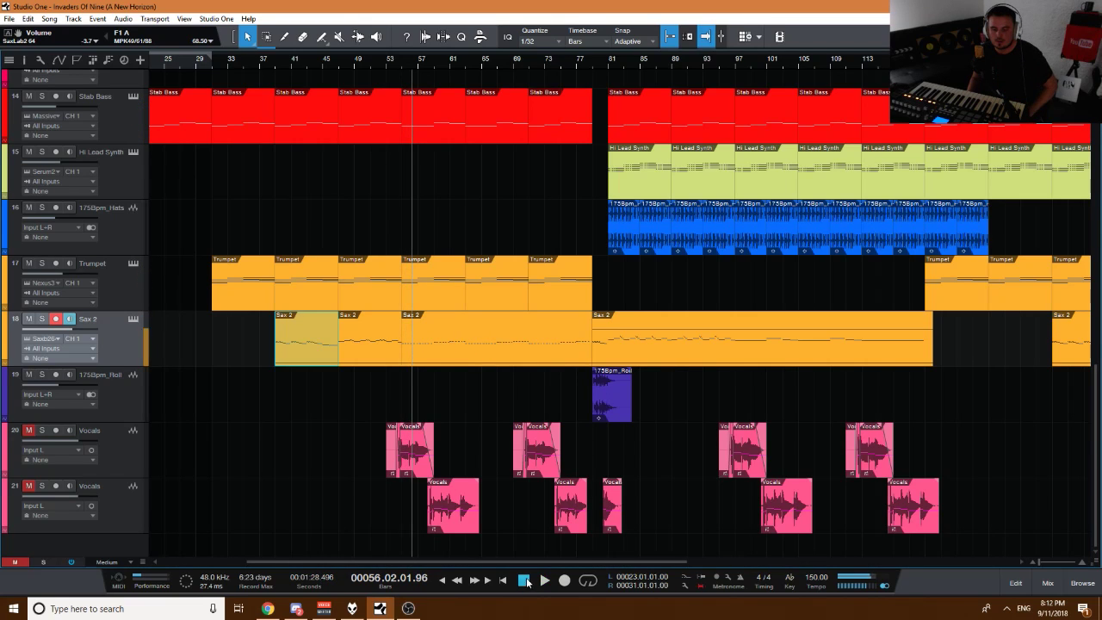
Stop playback, set the playback position to bar 78 and play the full mix into the Hi Lead Synth section.
scroll(410, 66, "up", 4)
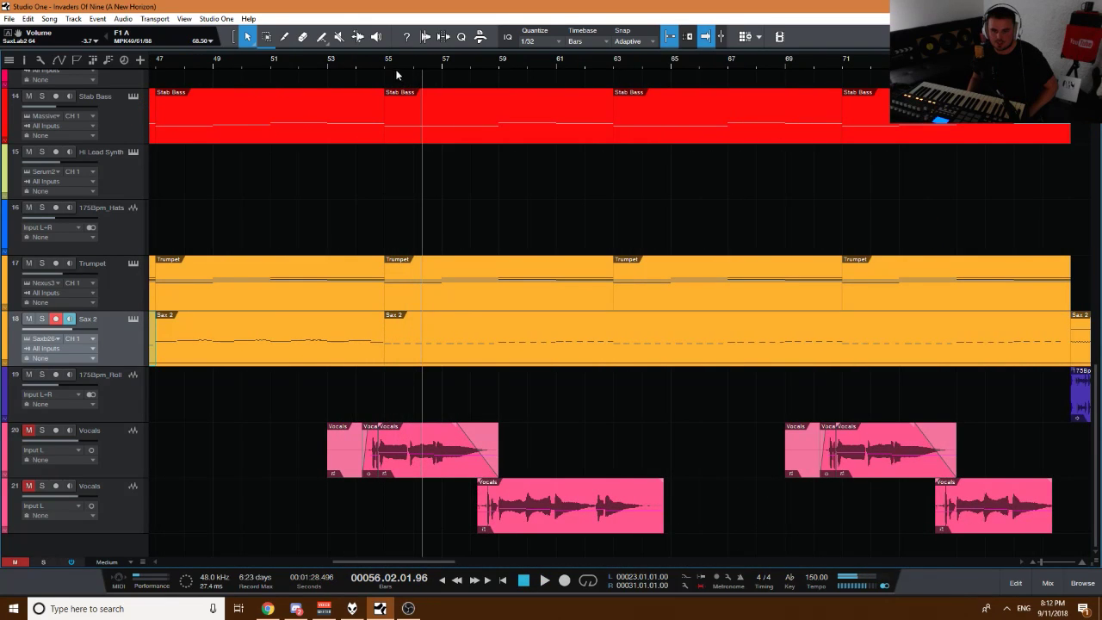
left_click(313, 66)
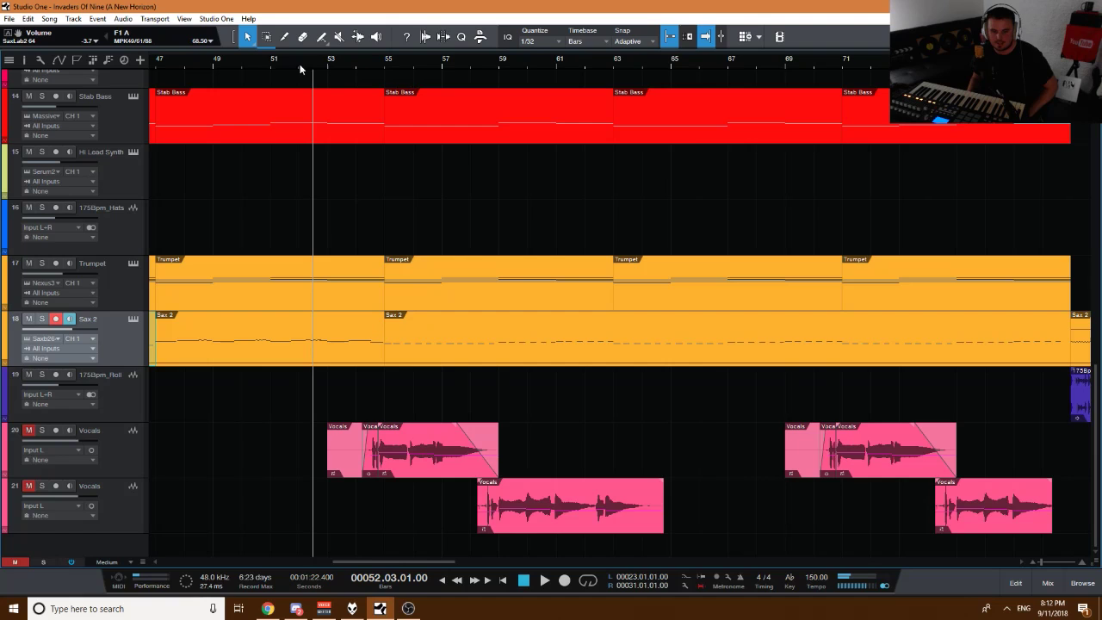
left_click(386, 72)
key("w")
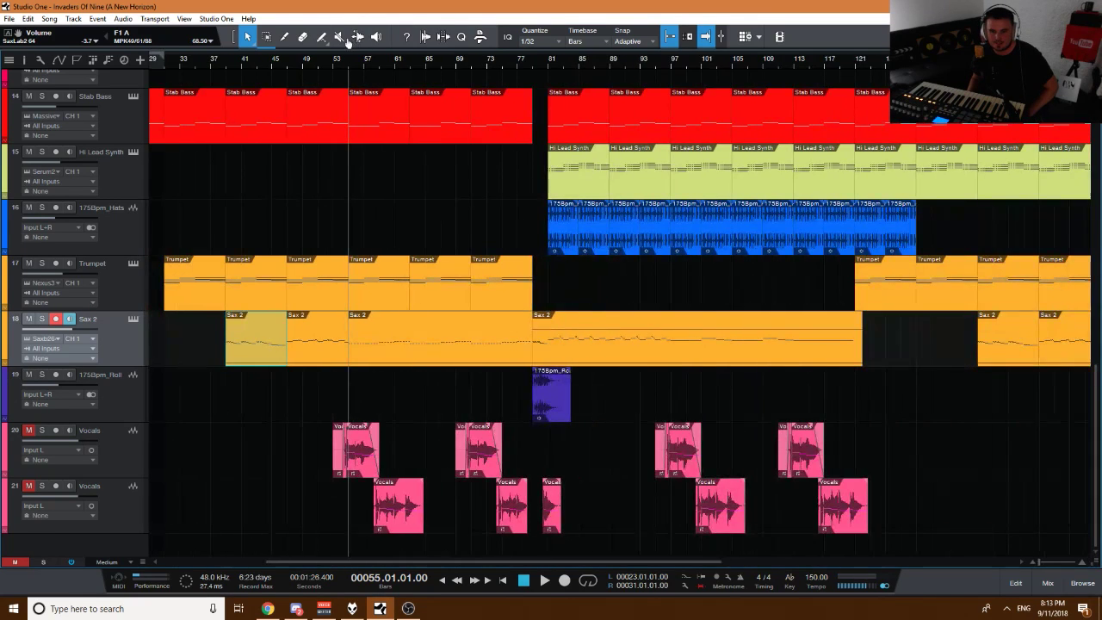
left_click(523, 62)
left_click(529, 60)
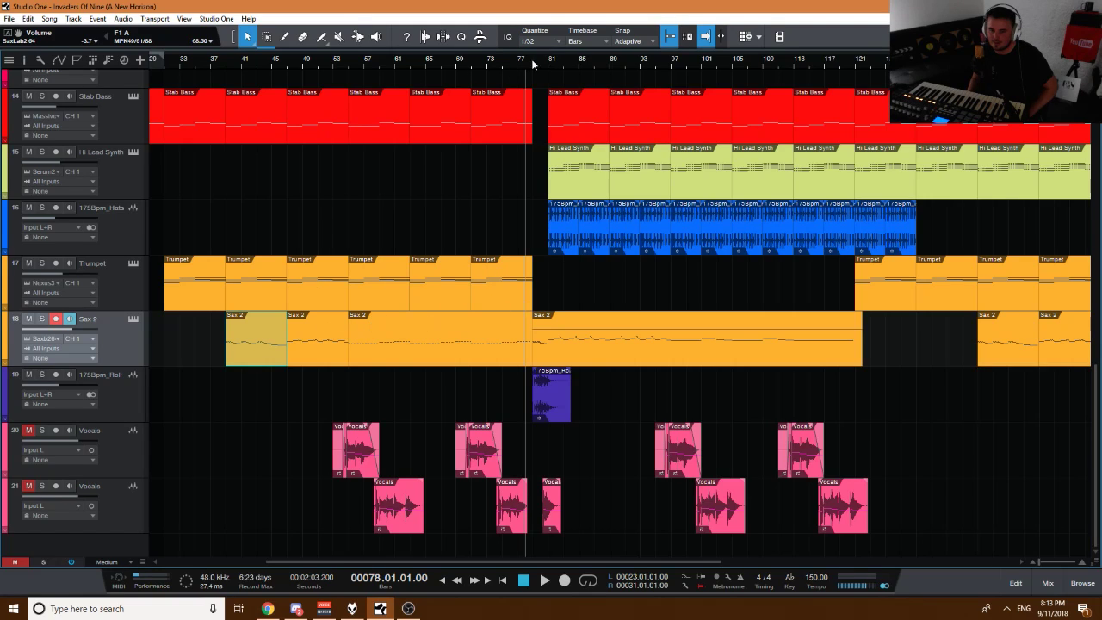
key("space")
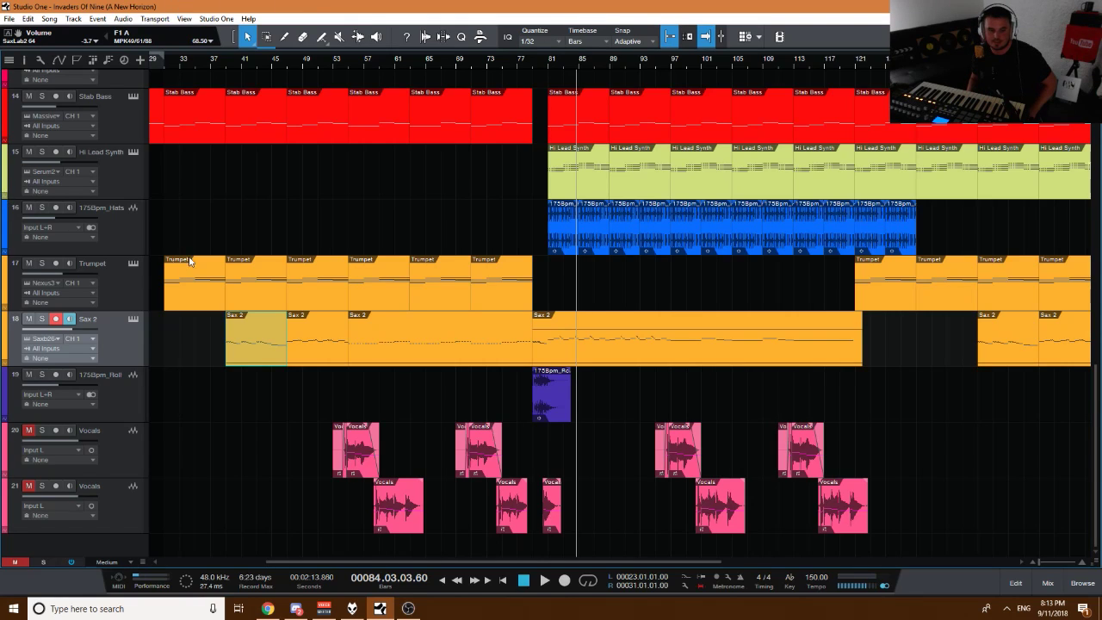
Select the Trumpet and Guitar 2 tracks in turn to arm them, and bring the whole arrangement into view.
scroll(205, 65, "left", 5)
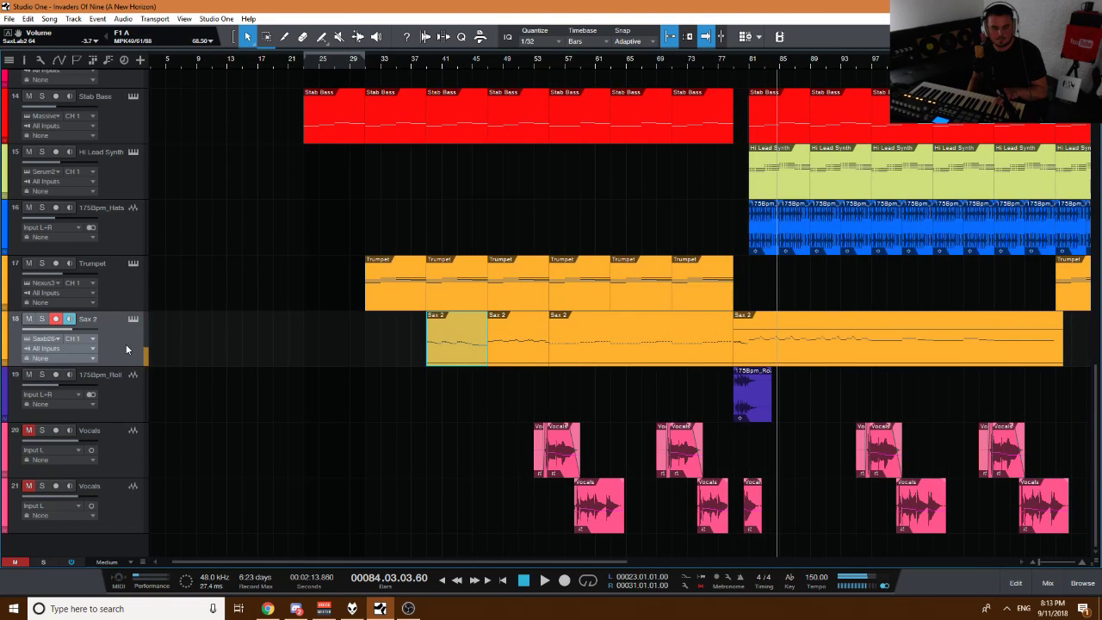
left_click(135, 300)
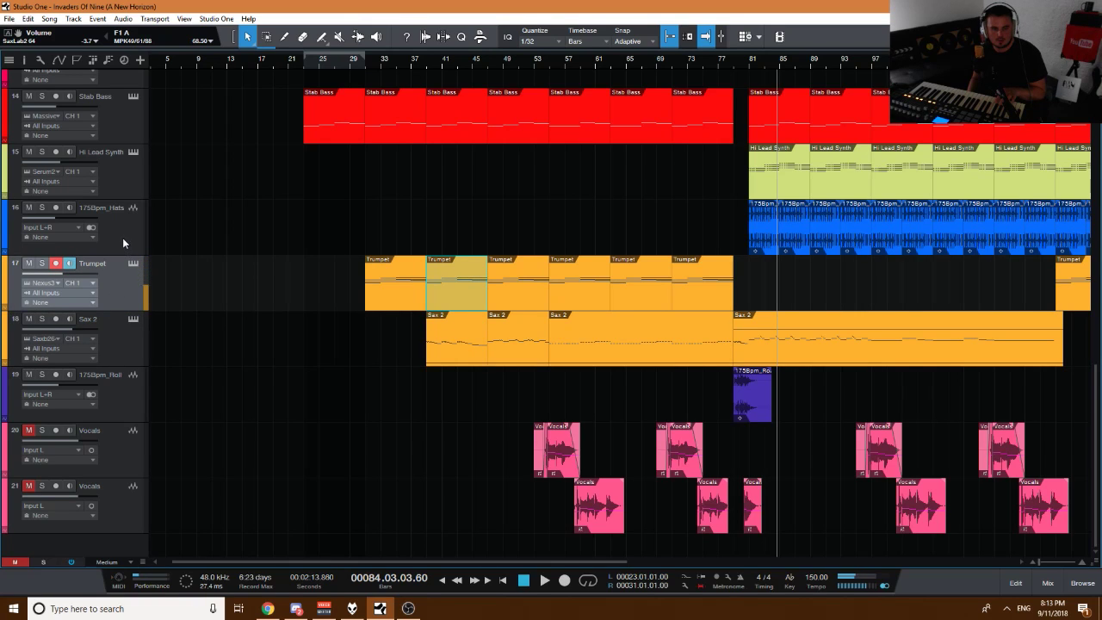
scroll(140, 231, "up", 5)
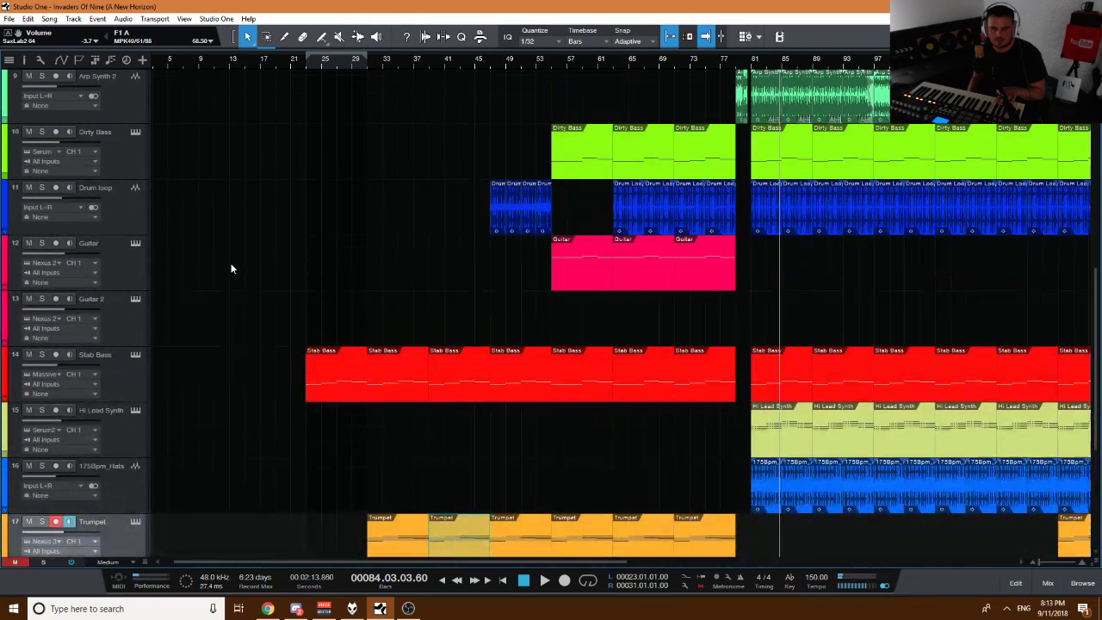
left_click(125, 328)
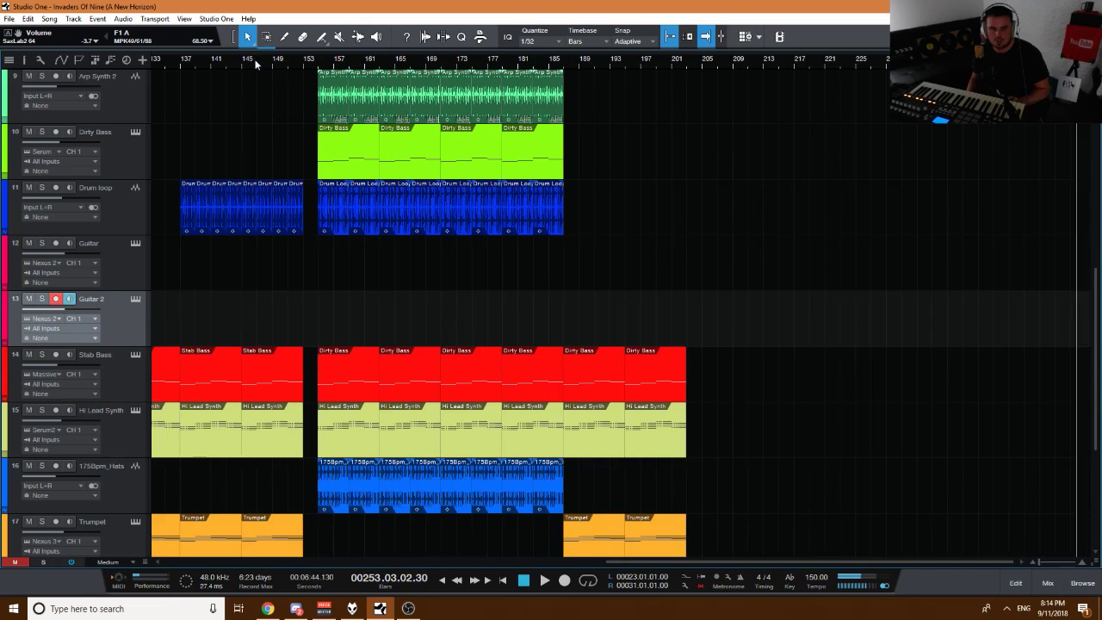
key("w")
key("e")
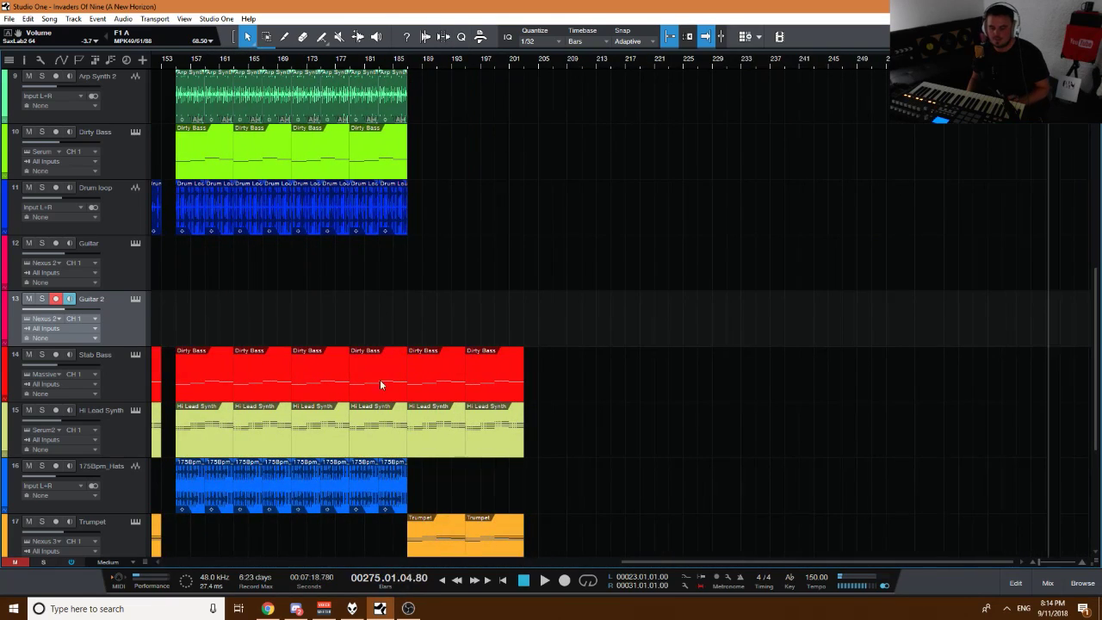
key("w")
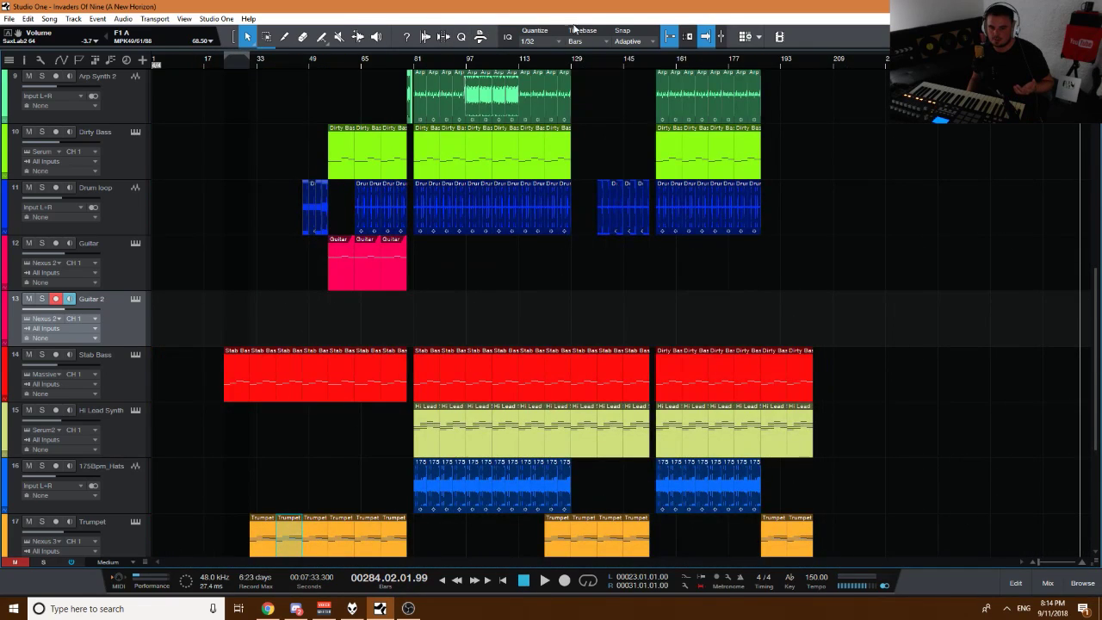
Select the Guitar and Piano Chord 2 tracks in turn, disarm Piano Chord 2 and return to the arrangement overview.
scroll(300, 77, "up", 3)
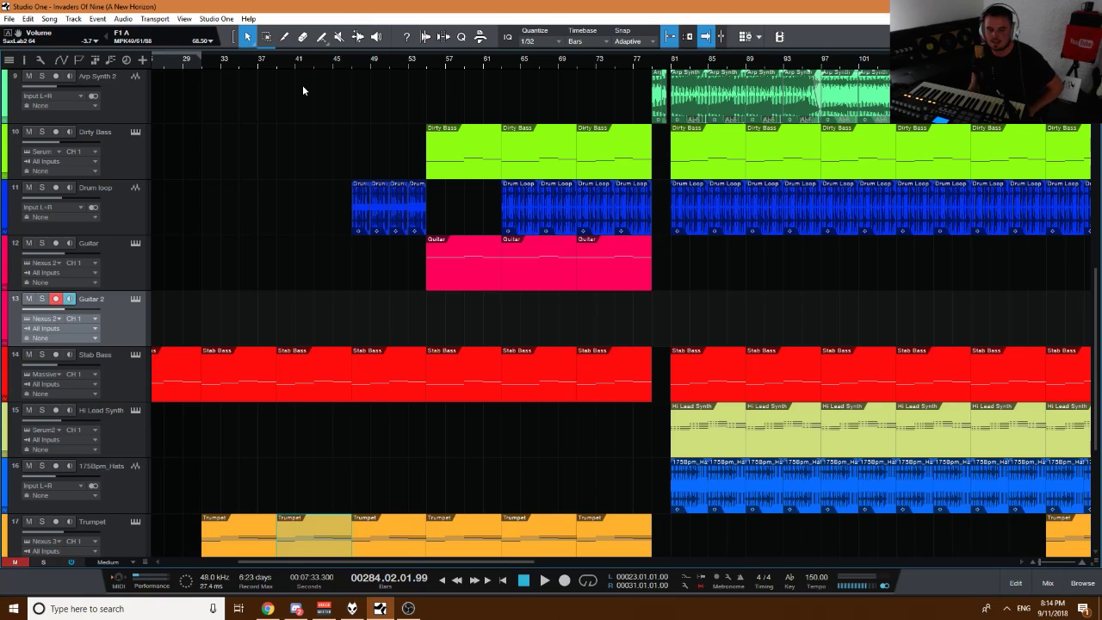
left_click(134, 274)
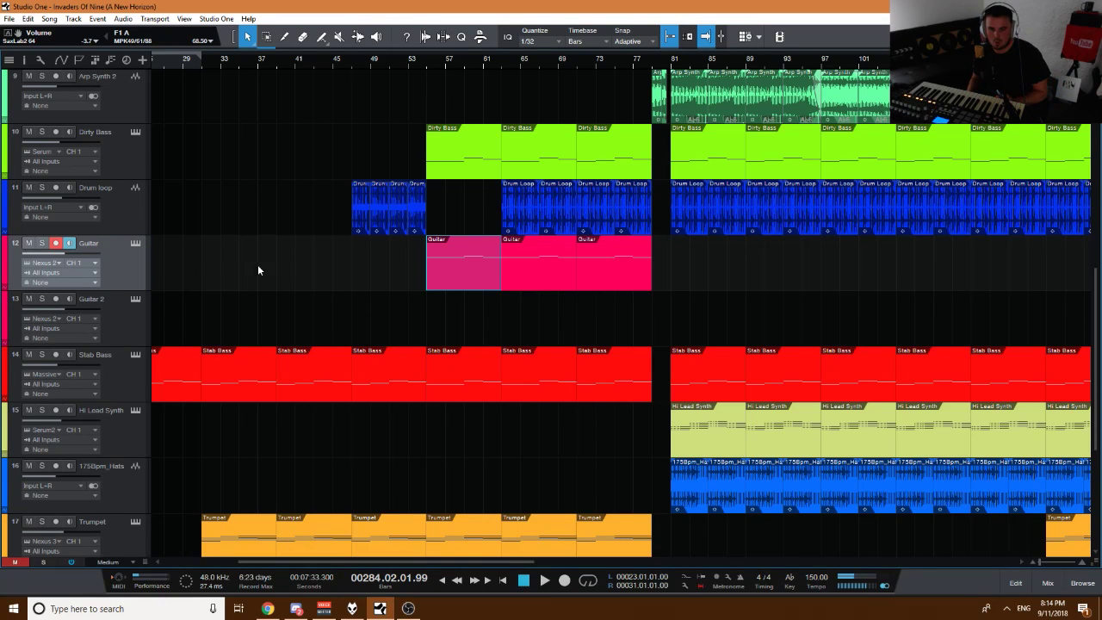
scroll(373, 241, "up", 5)
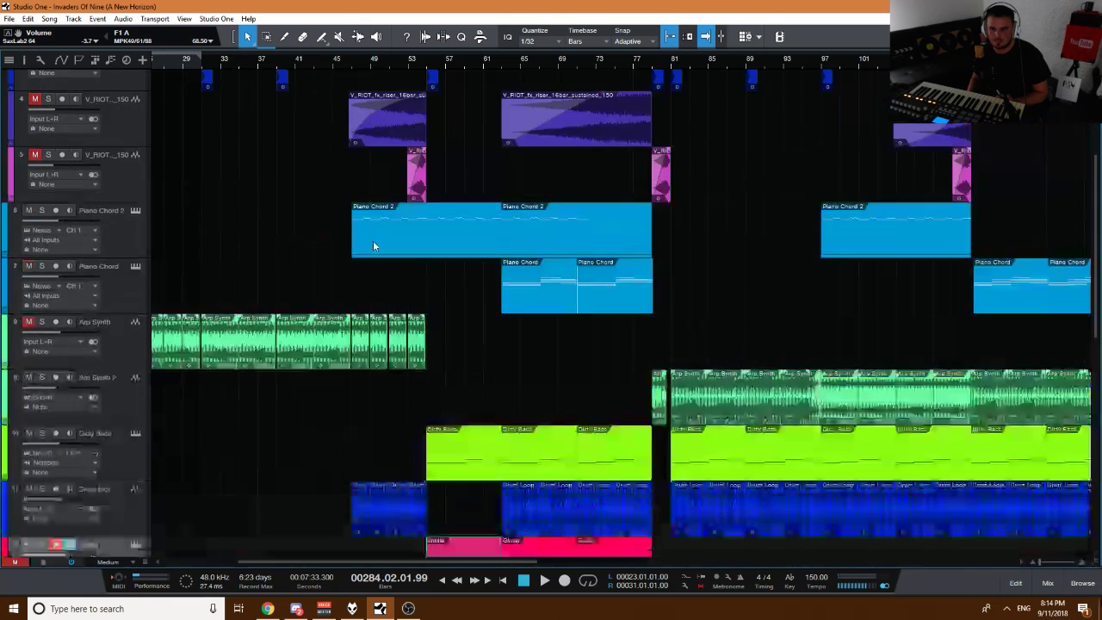
left_click(130, 238)
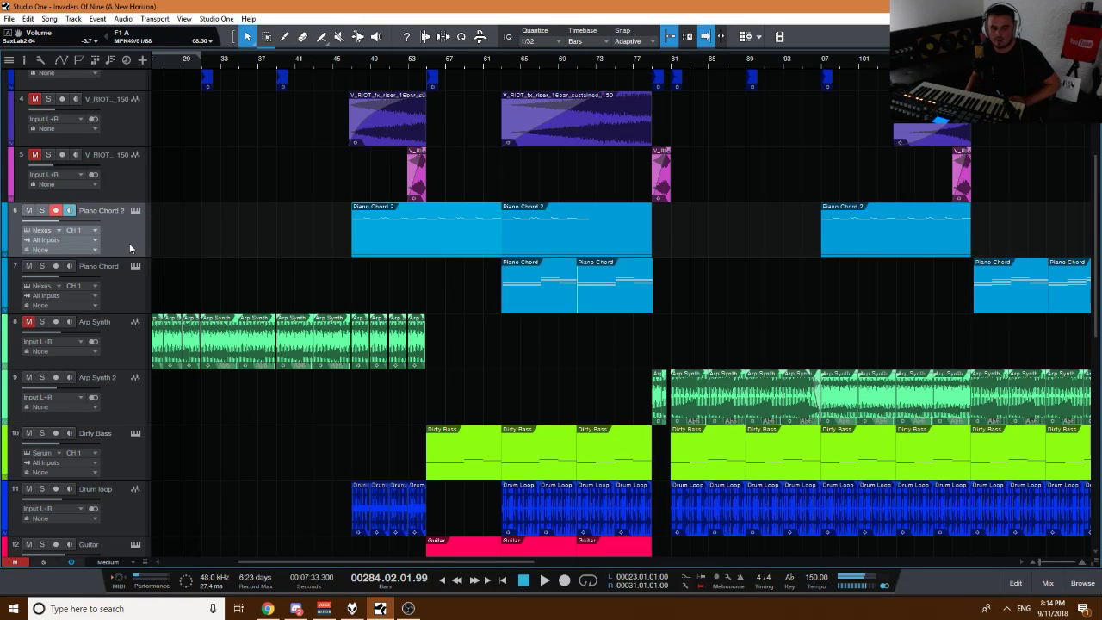
left_click(55, 211)
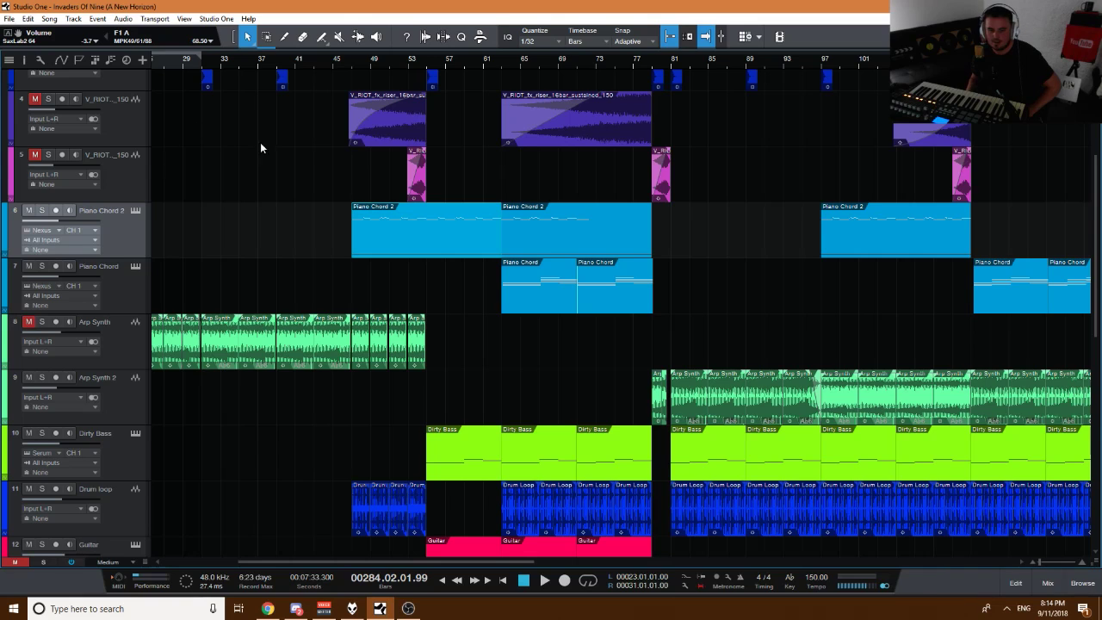
scroll(442, 282, "down", 7)
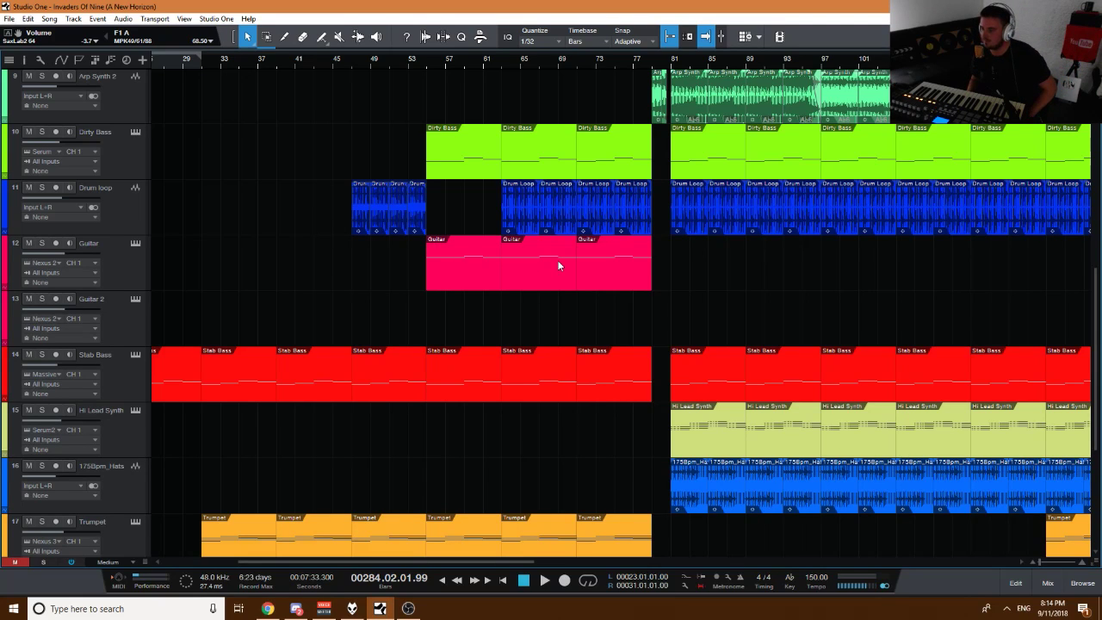
scroll(561, 59, "down", 3)
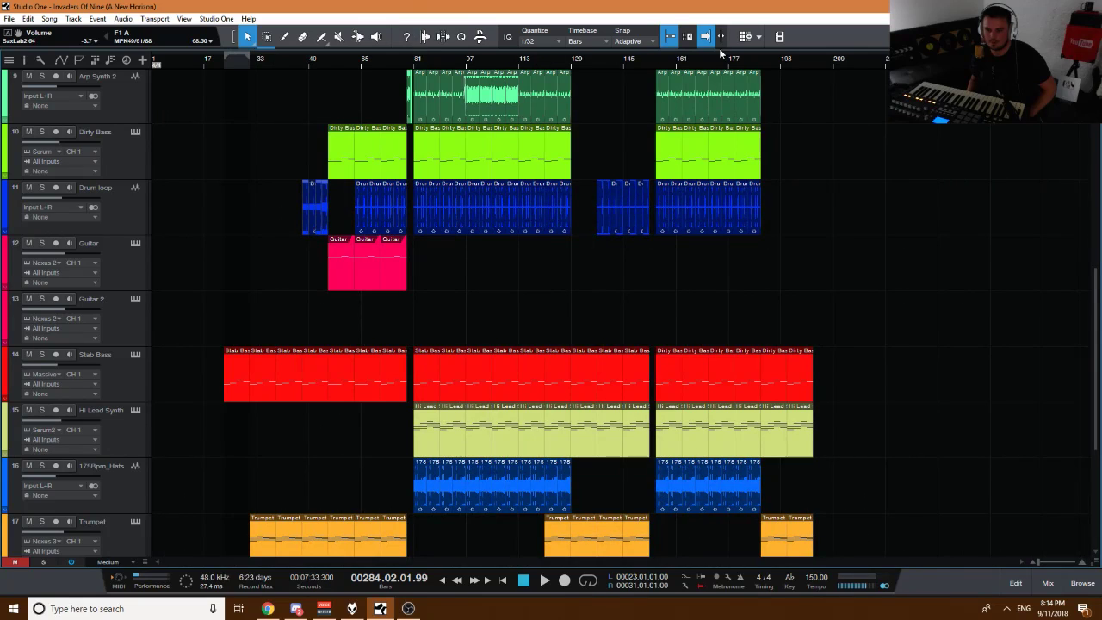
Play the full mix from bar 128 and solo the Hi Lead Synth track during playback.
scroll(584, 114, "up", 4)
left_click(570, 58)
scroll(575, 69, "up", 3)
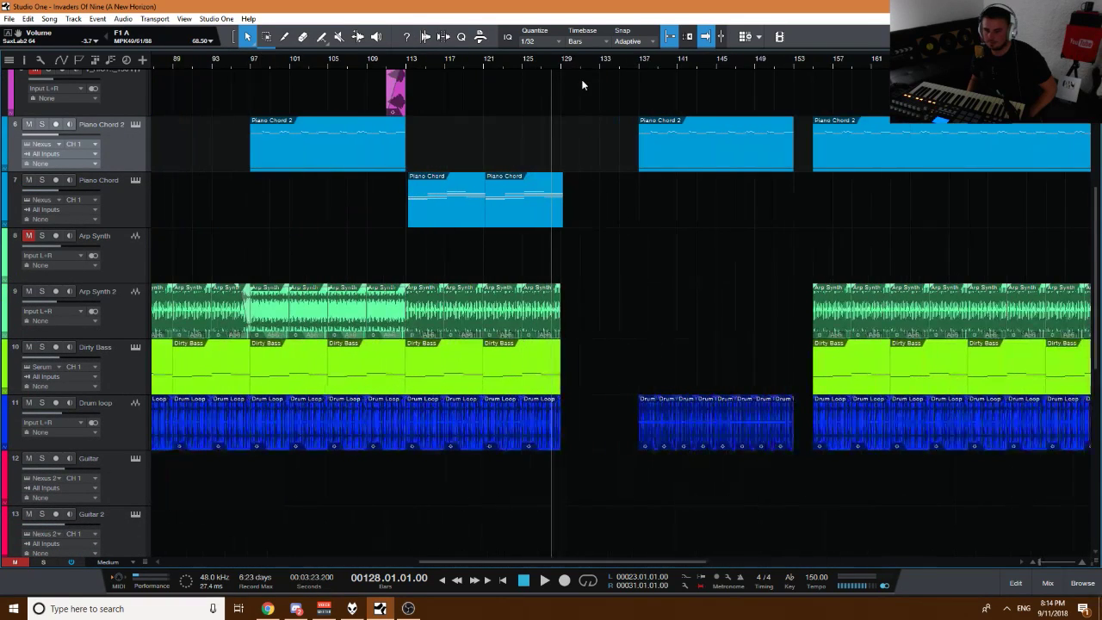
key("space")
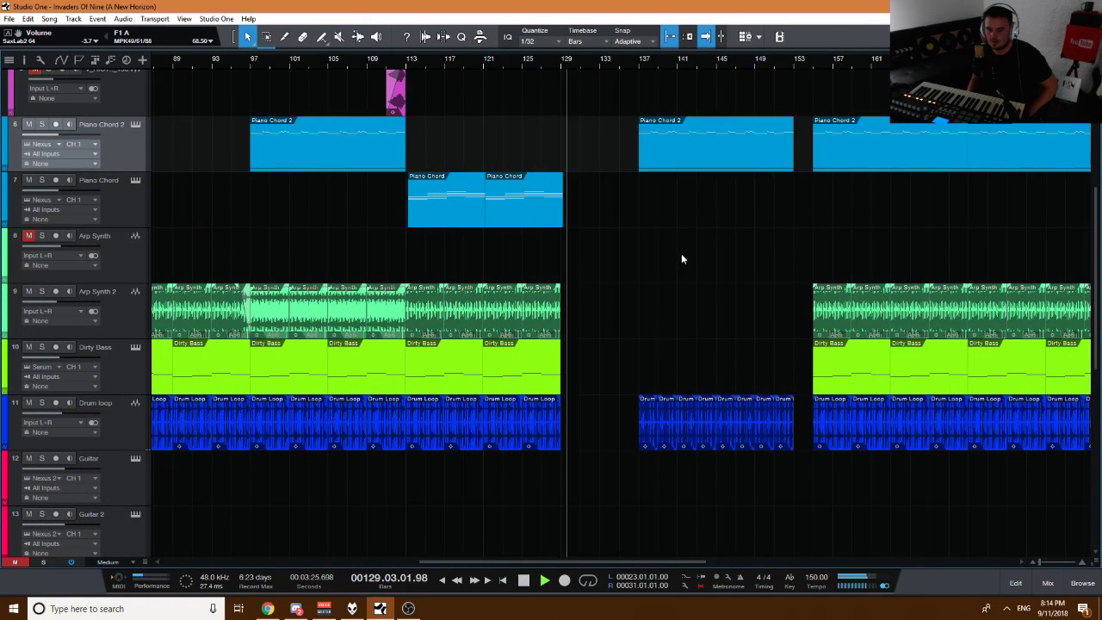
scroll(682, 255, "down", 4)
scroll(681, 263, "down", 3)
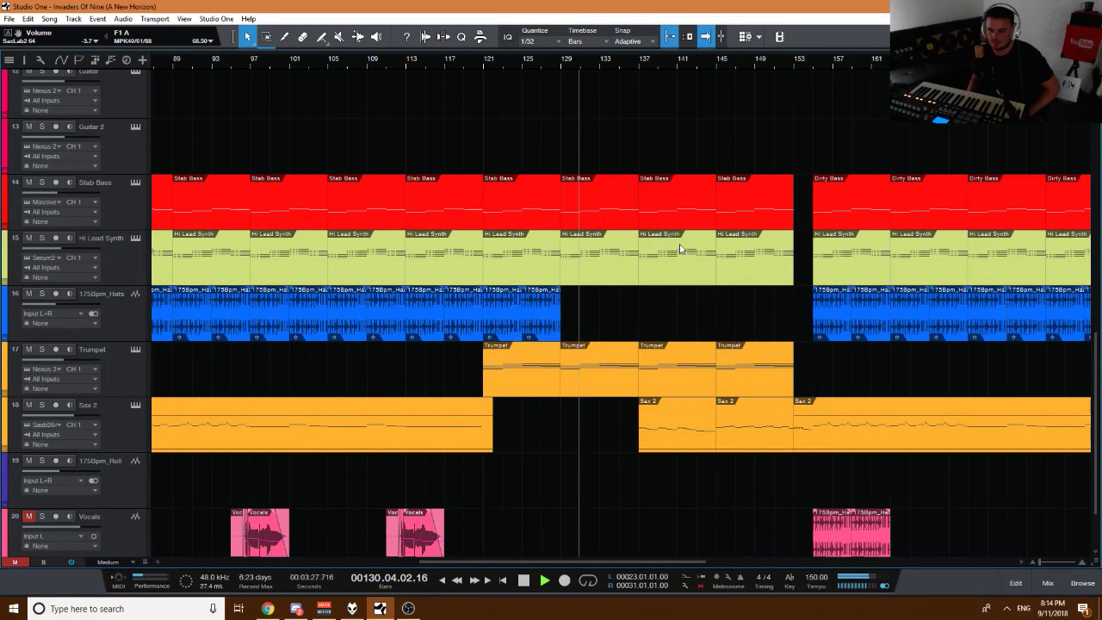
left_click(42, 238)
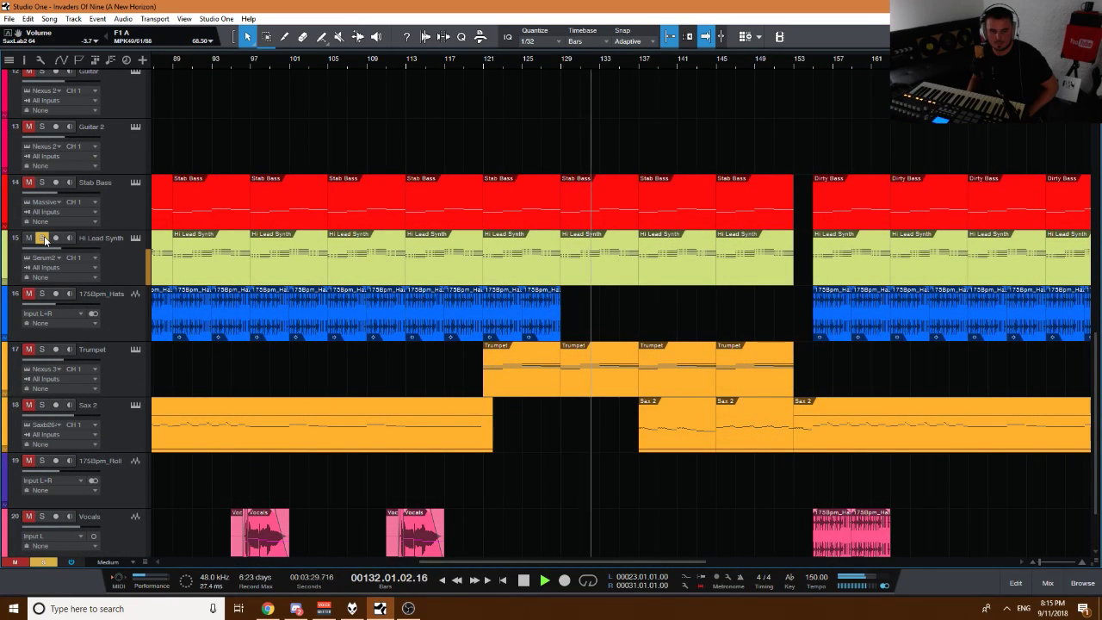
Open the Hi Lead Synth's instrument to view it while the soloed track plays, and close it again.
left_click(136, 239)
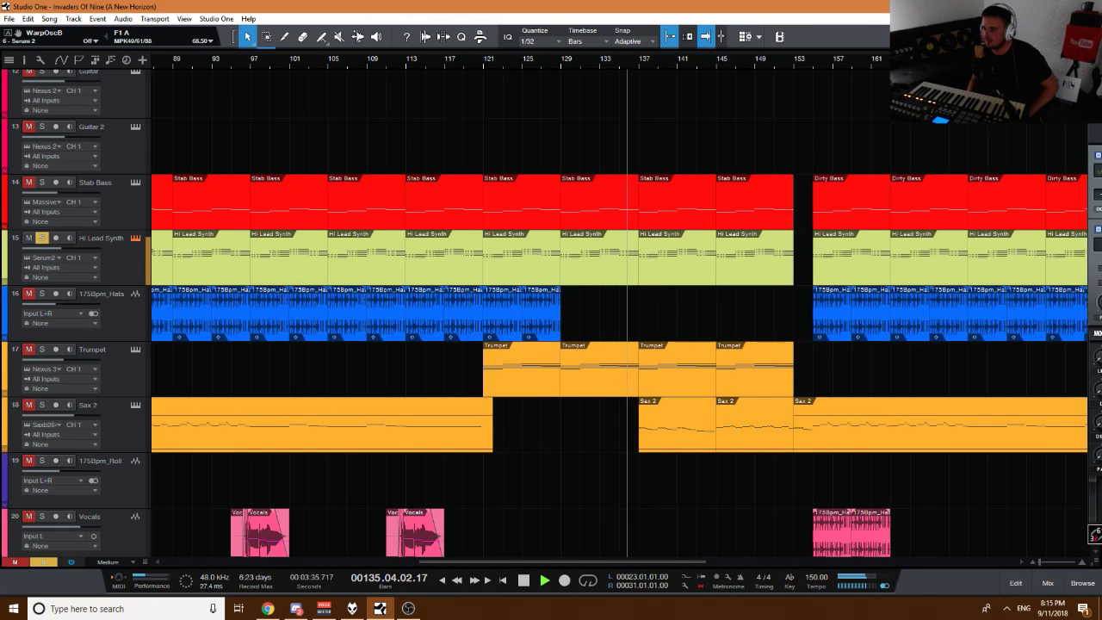
key("F11")
left_click_drag(649, 90, 572, 86)
left_click(925, 87)
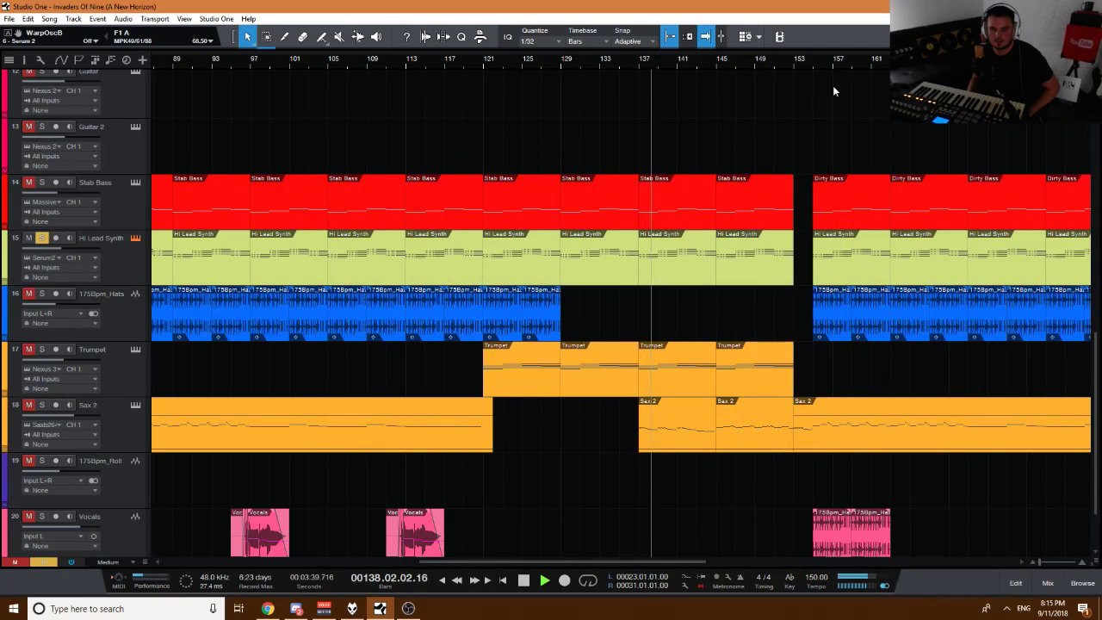
Move playback to the last Hi Lead Synth section, unsolo the track and set its volume to -9.1 dB.
left_click(811, 63)
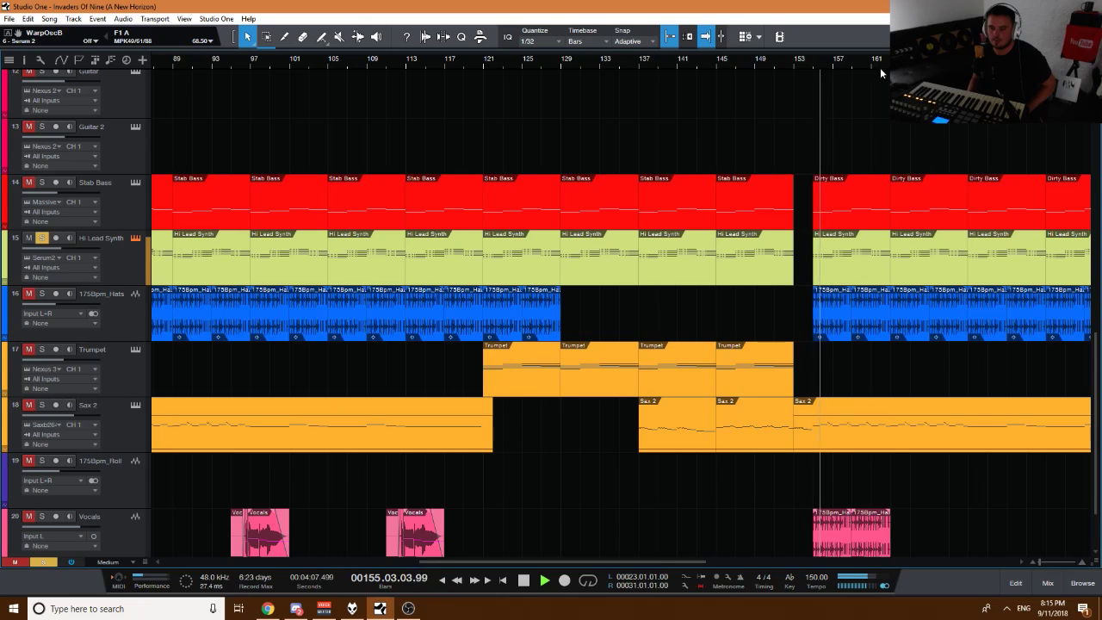
left_click(42, 237)
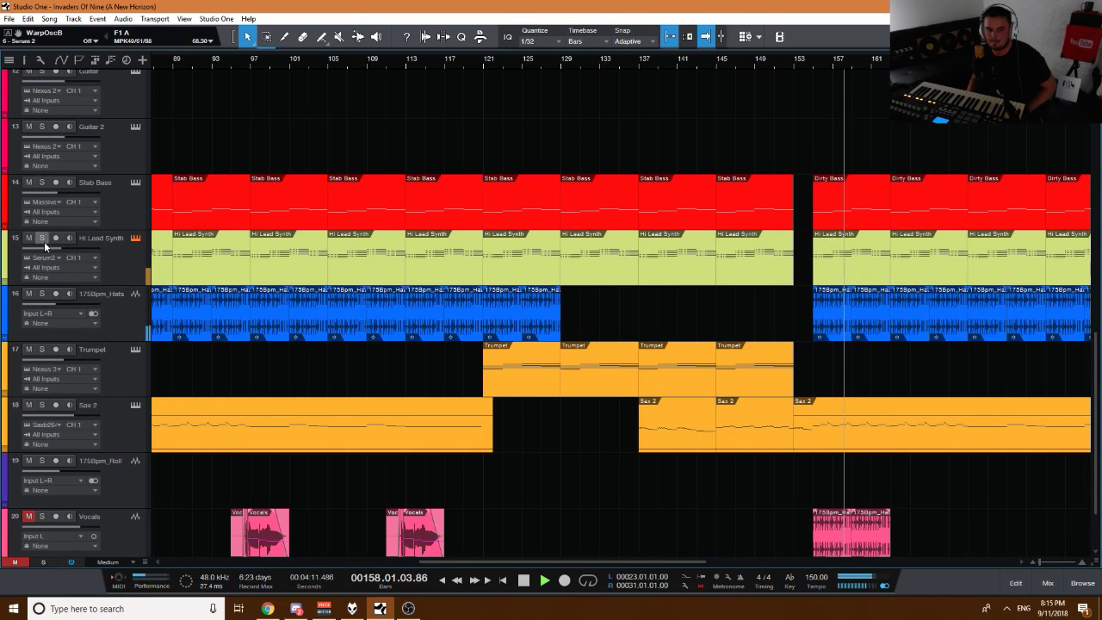
left_click_drag(60, 249, 64, 248)
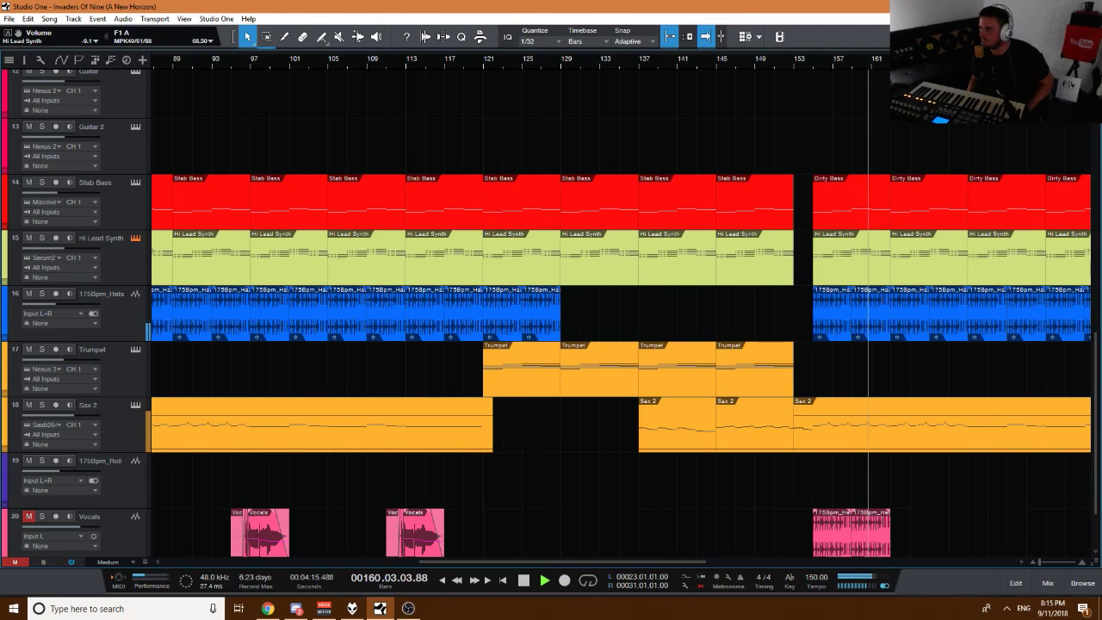
View the Hi Lead Synth's Serum patch within the visible workspace during playback, and close the instrument.
left_click(135, 237)
left_click_drag(1094, 62, 552, 75)
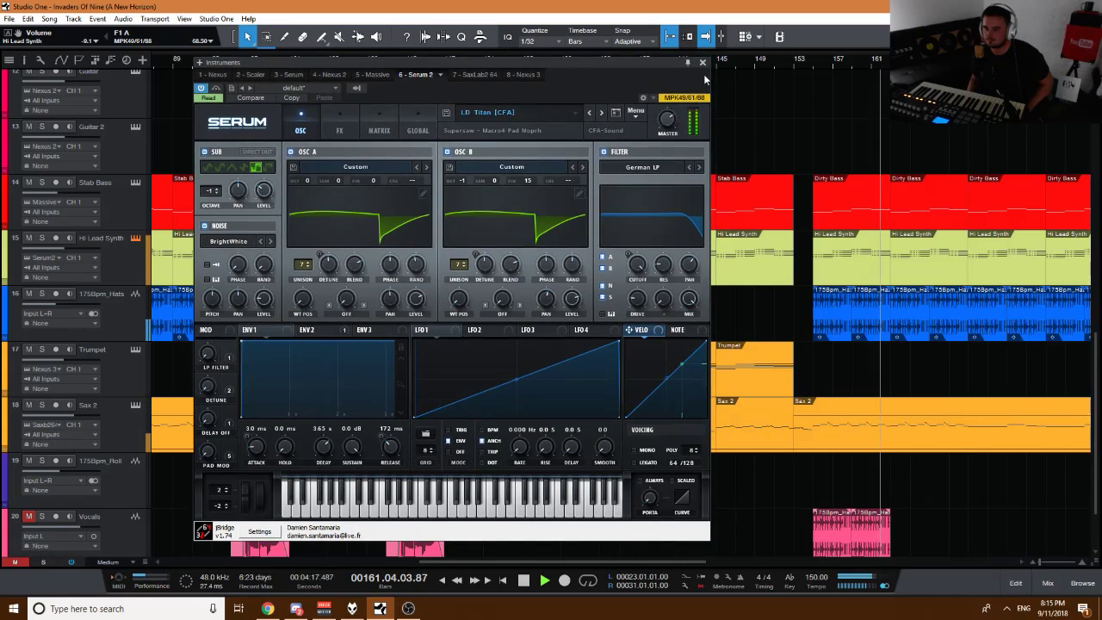
left_click(703, 65)
Bring the whole arrangement into view, raise the Sax 2 track volume to -1.2 dB and stop playback.
key("w")
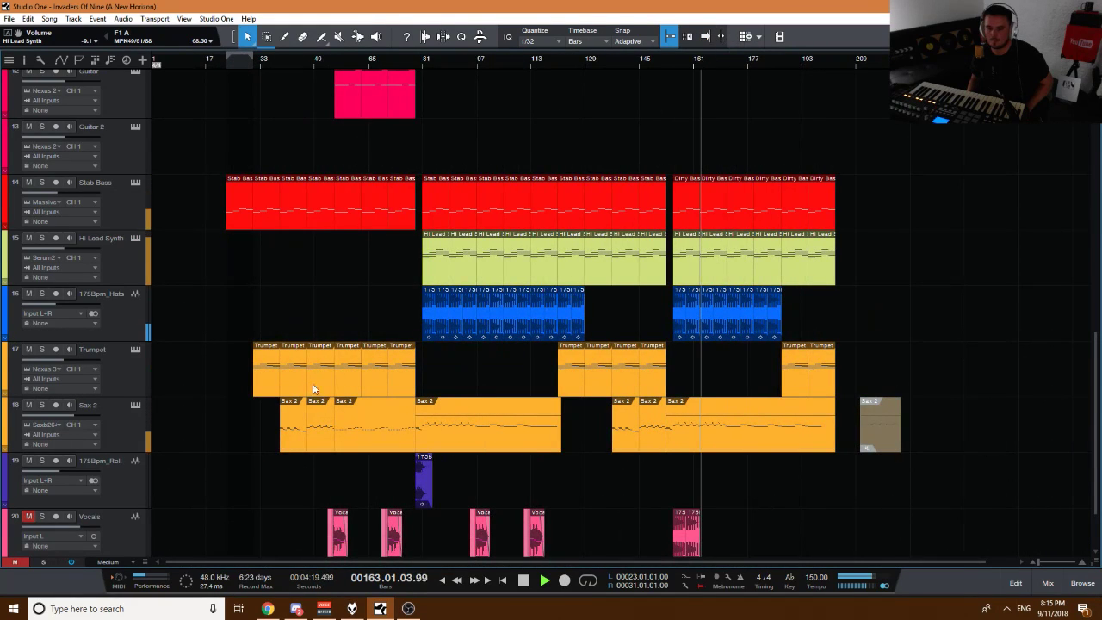
left_click_drag(75, 416, 82, 420)
key("space")
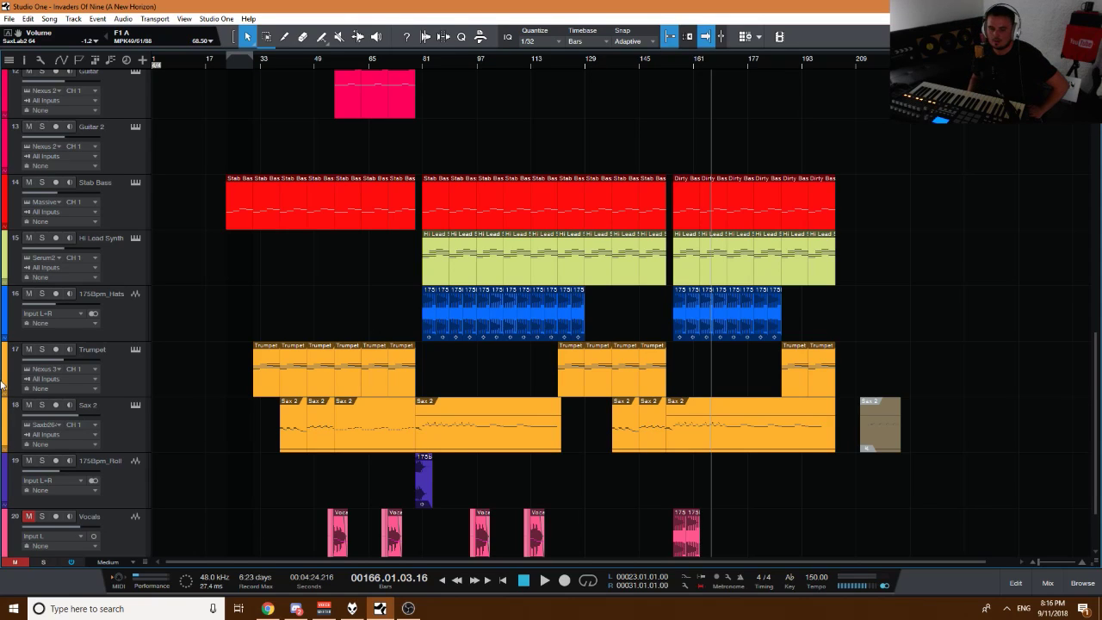
Play the mix from the start of the Stab Bass clips, set the Sax 2 volume to -5.8 dB and stop playback.
left_click(227, 64)
key("space")
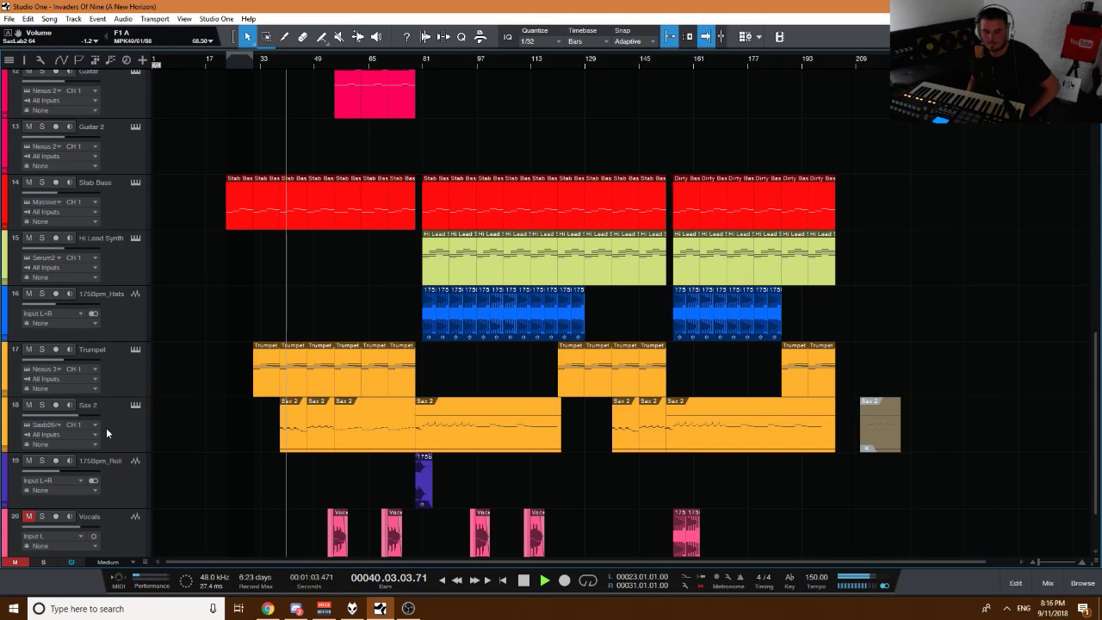
left_click_drag(72, 415, 74, 418)
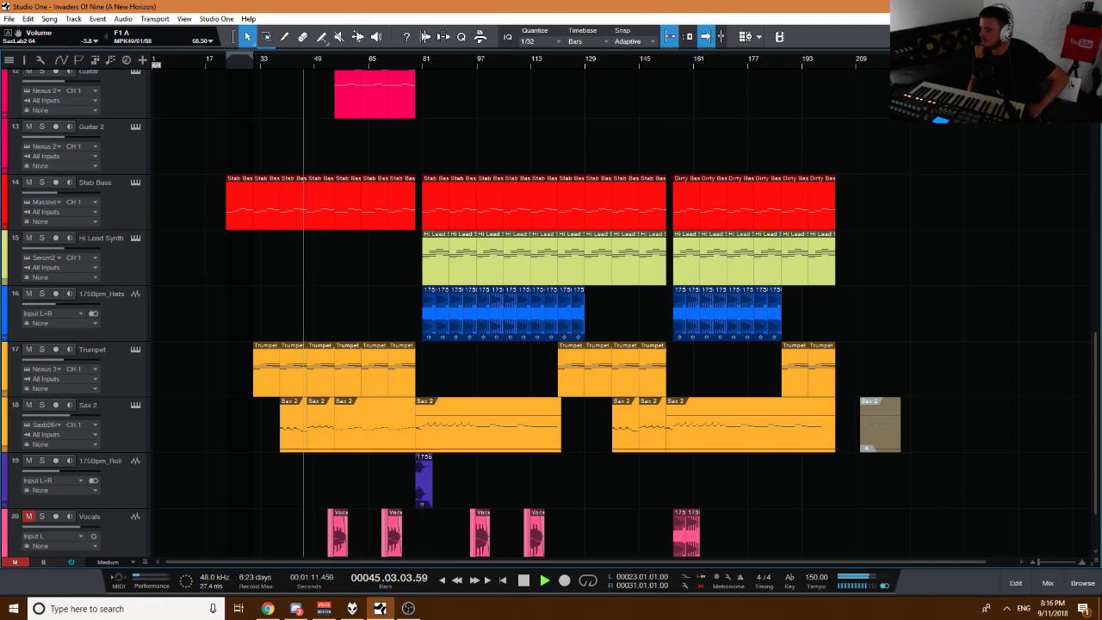
key("space")
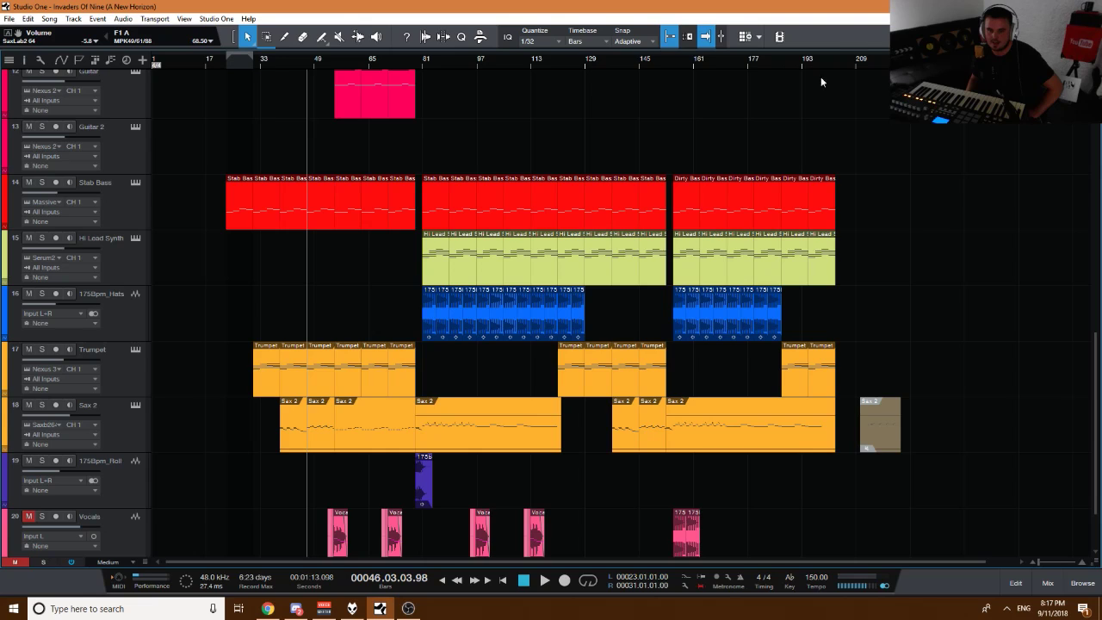
Set the playback position to bar 81, solo the 175Bpm_Hats track and audition it briefly.
scroll(428, 60, "up", 3)
left_click(414, 60)
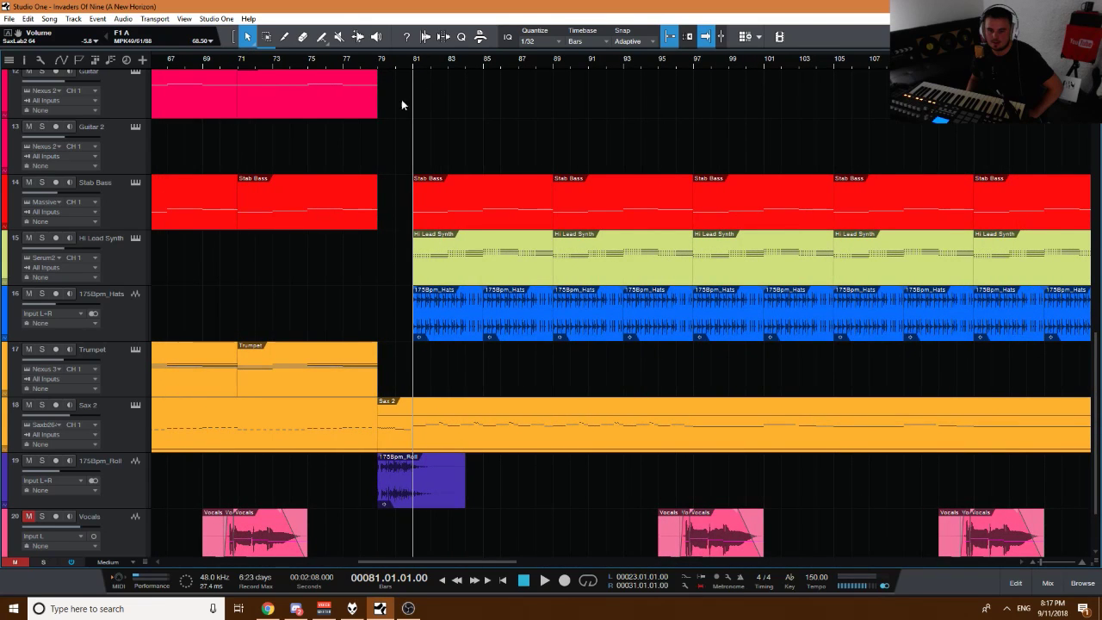
left_click(42, 294)
key("space")
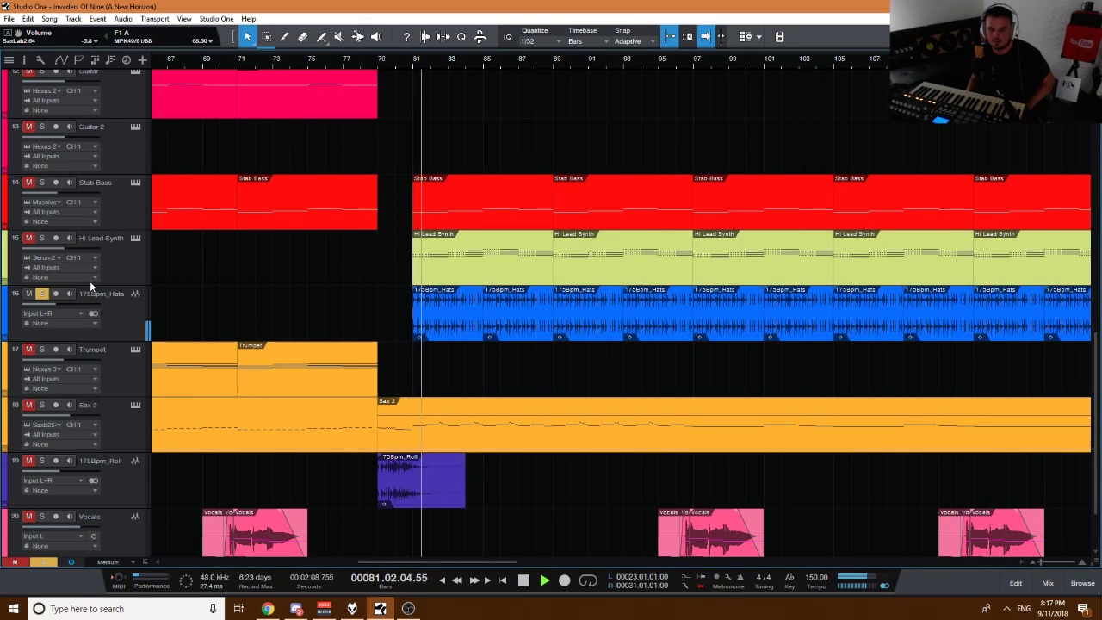
key("space")
Solo the Drum loop track as well and audition it together with the hats.
scroll(324, 310, "up", 5)
left_click(42, 317)
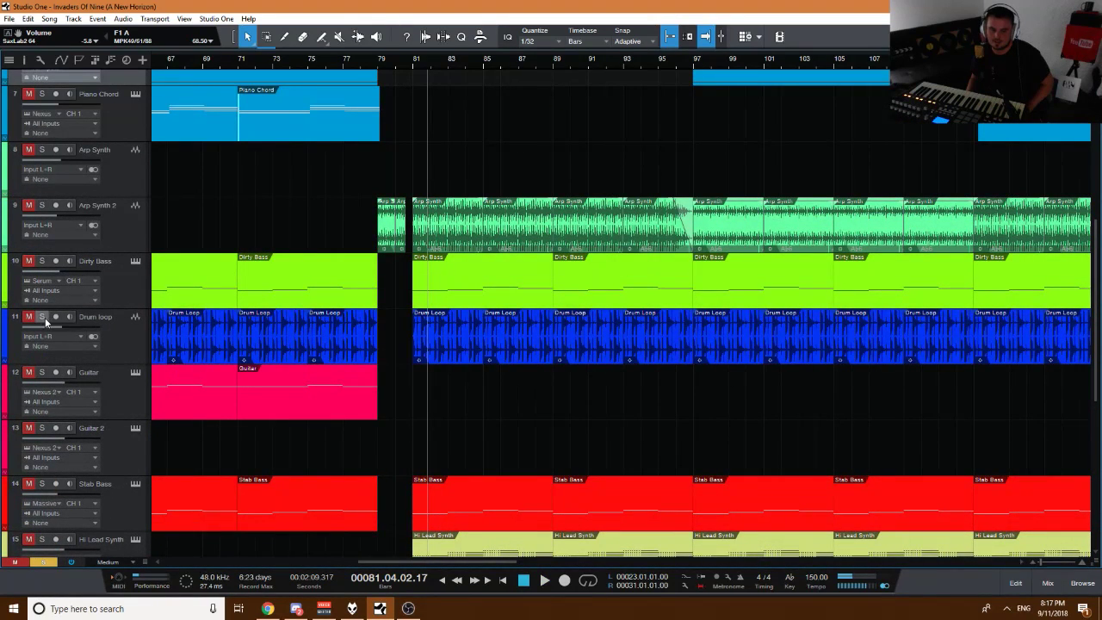
key("space")
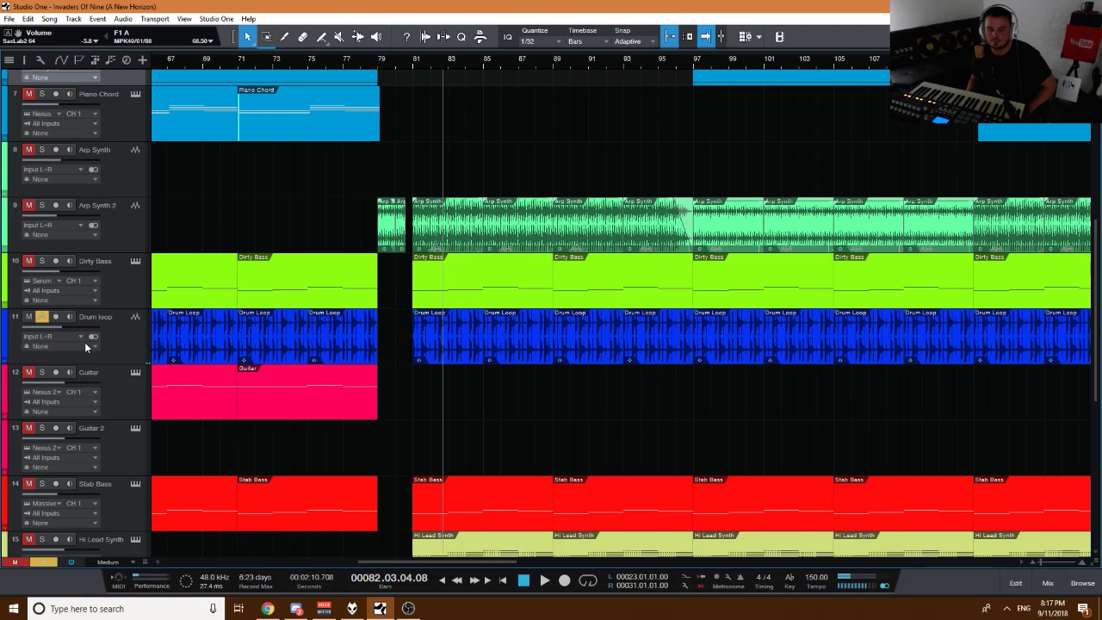
Return to bar 81, add the Arp Synth 2 track to the soloed tracks and play them.
left_click(414, 65)
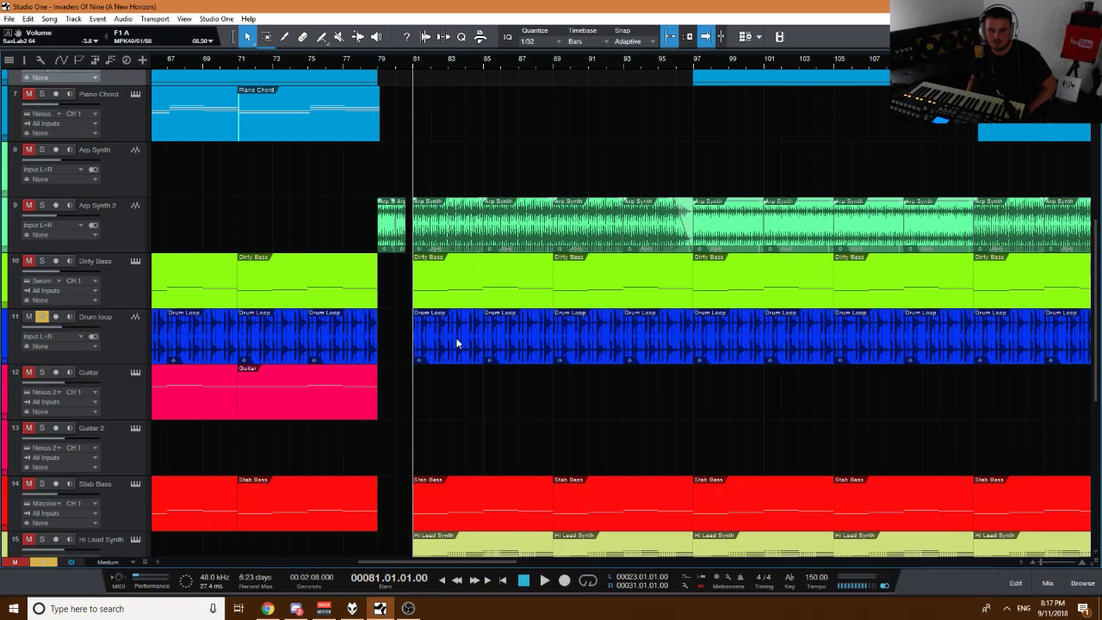
left_click(43, 205)
key("space")
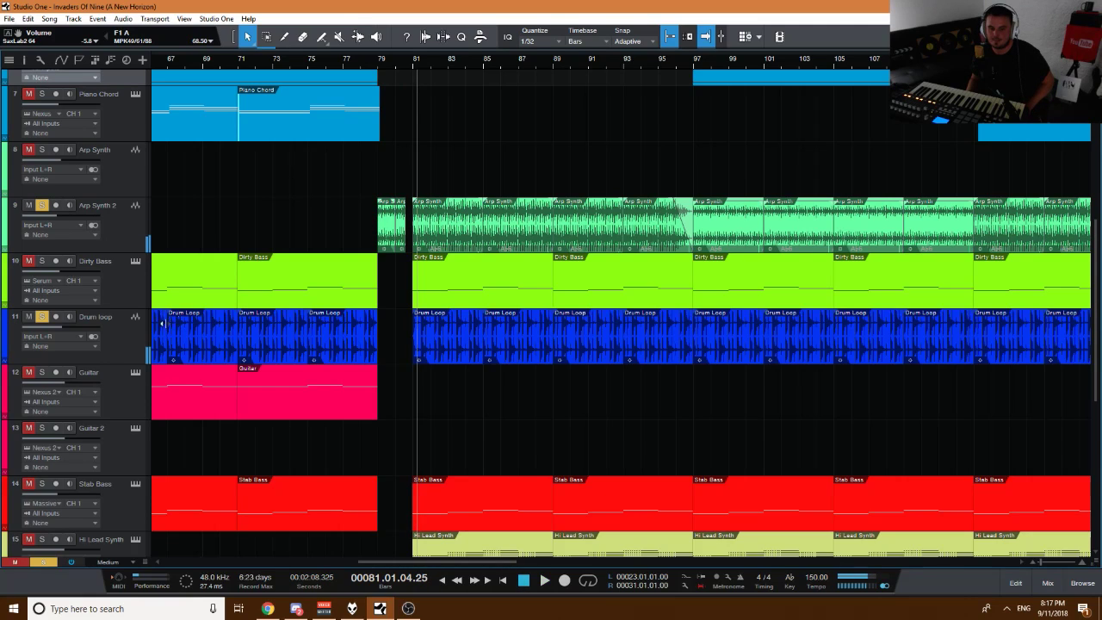
Unsolo the Drum loop track and audition Arp Synth 2 from bar 81.
left_click(43, 317)
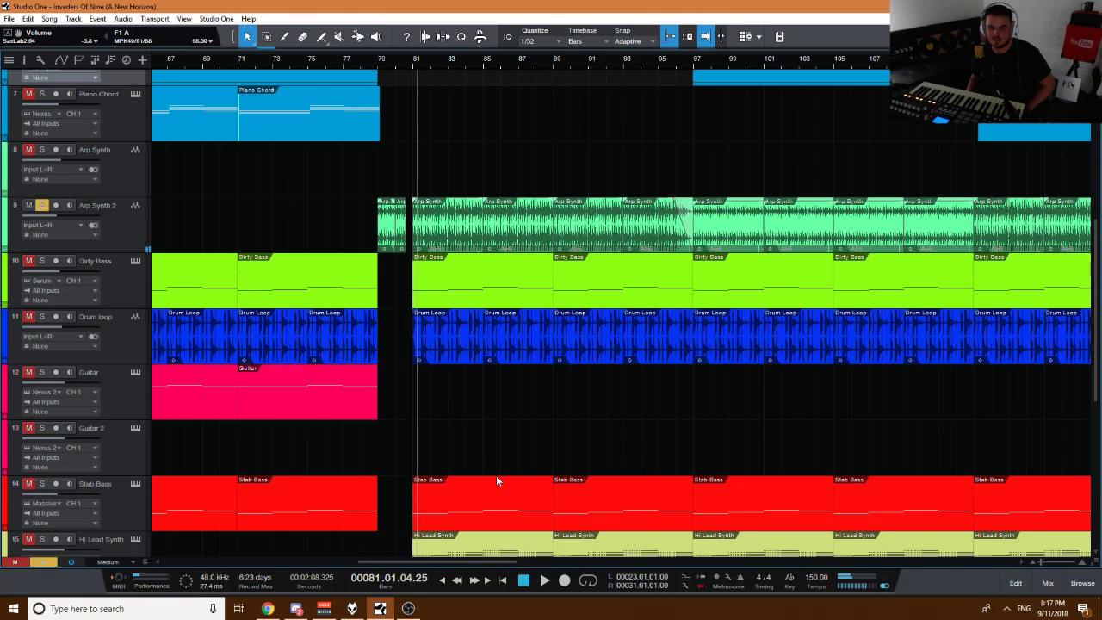
key("space")
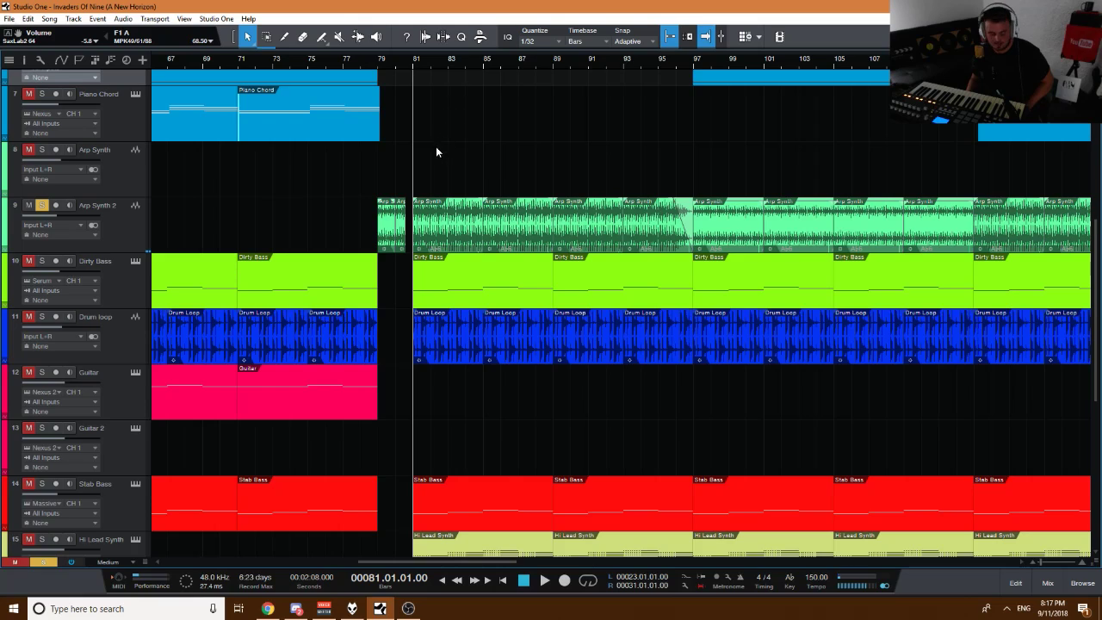
key("space")
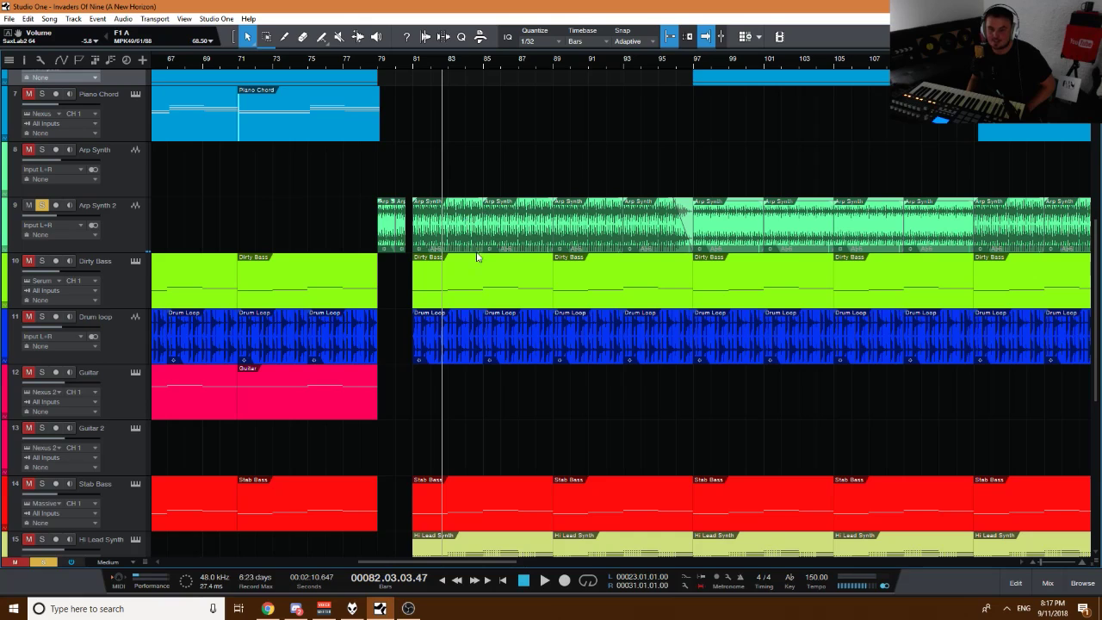
Select the Dirty Bass clip at bar 81 and open the Sax 2 clip starting at bar 79 in the note editor.
left_click(422, 298)
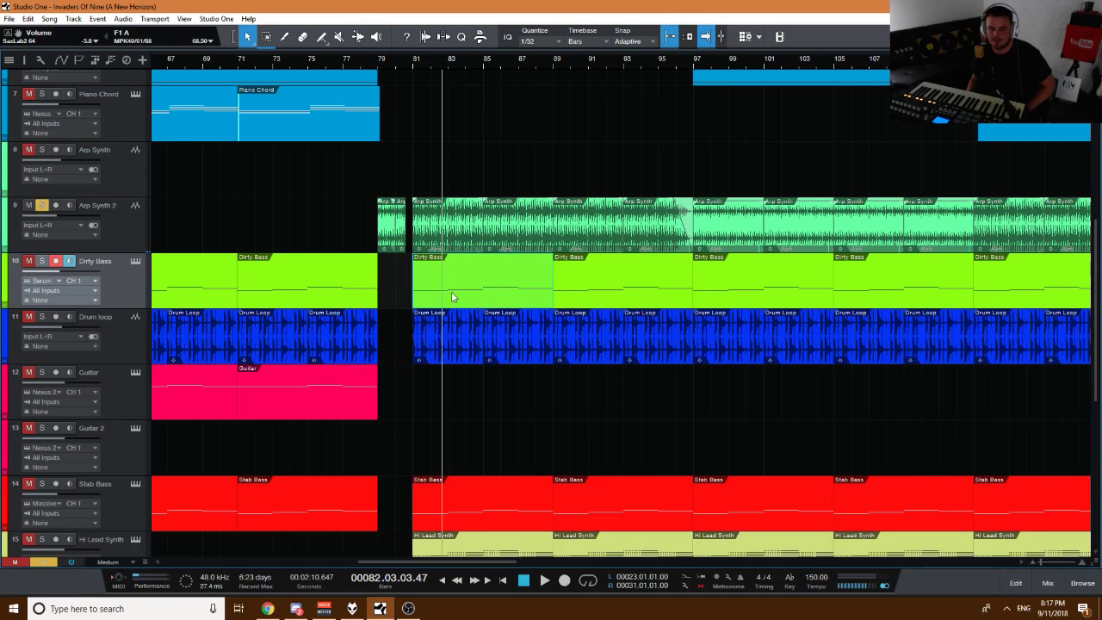
scroll(452, 297, "down", 4)
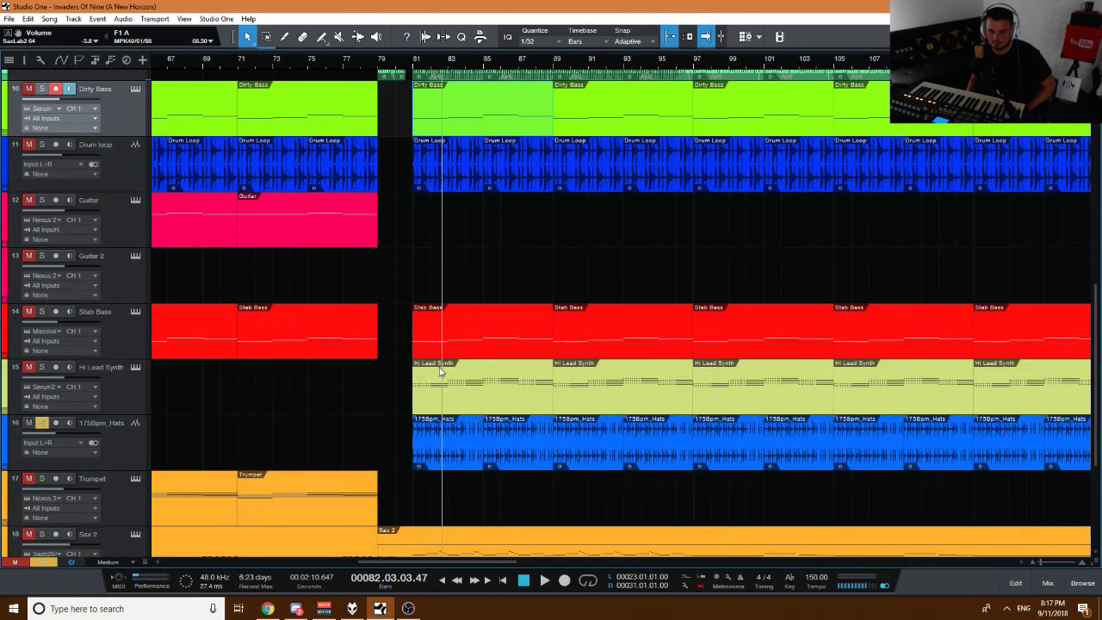
scroll(466, 388, "down", 4)
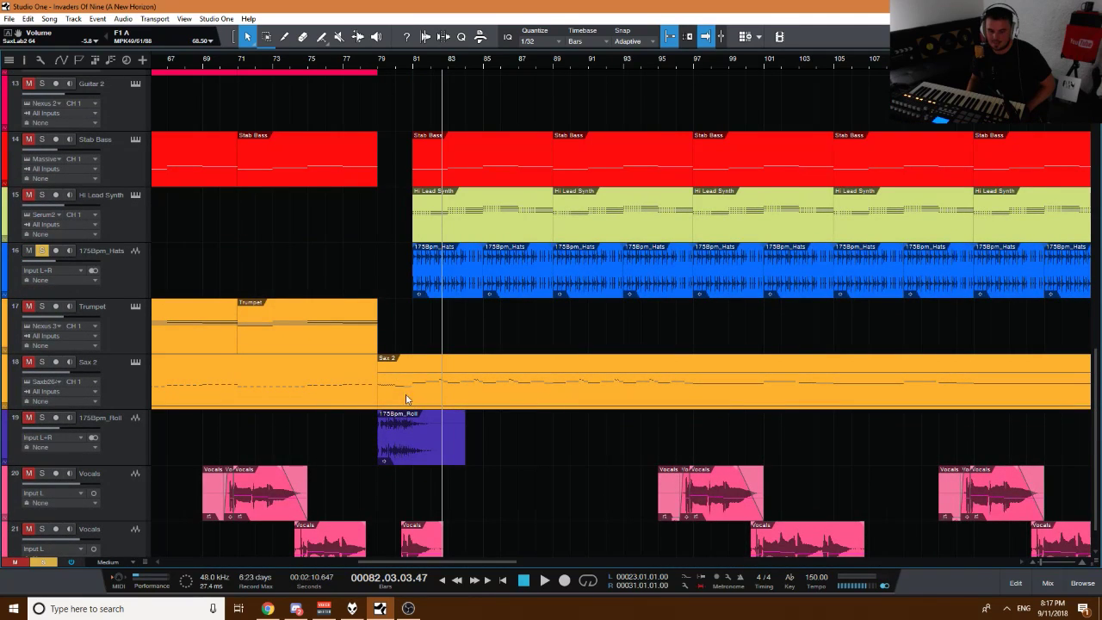
double_click(405, 381)
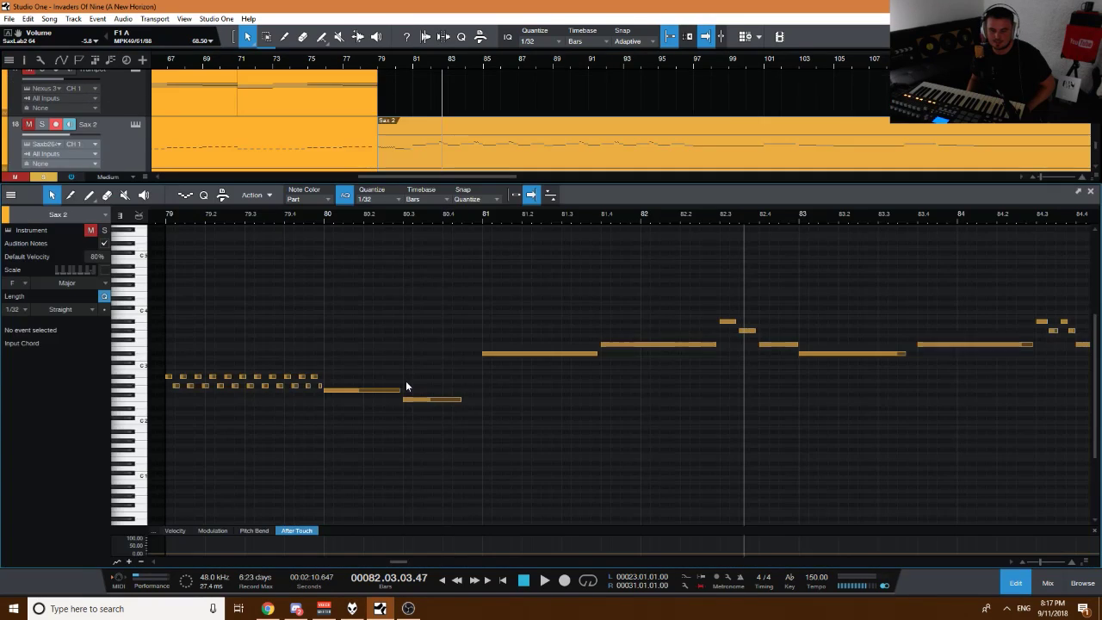
Go to bar 39 in the Sax 2 notes, unmute the track and play its opening phrase in the mix.
left_click_drag(417, 215, 288, 218)
key("space")
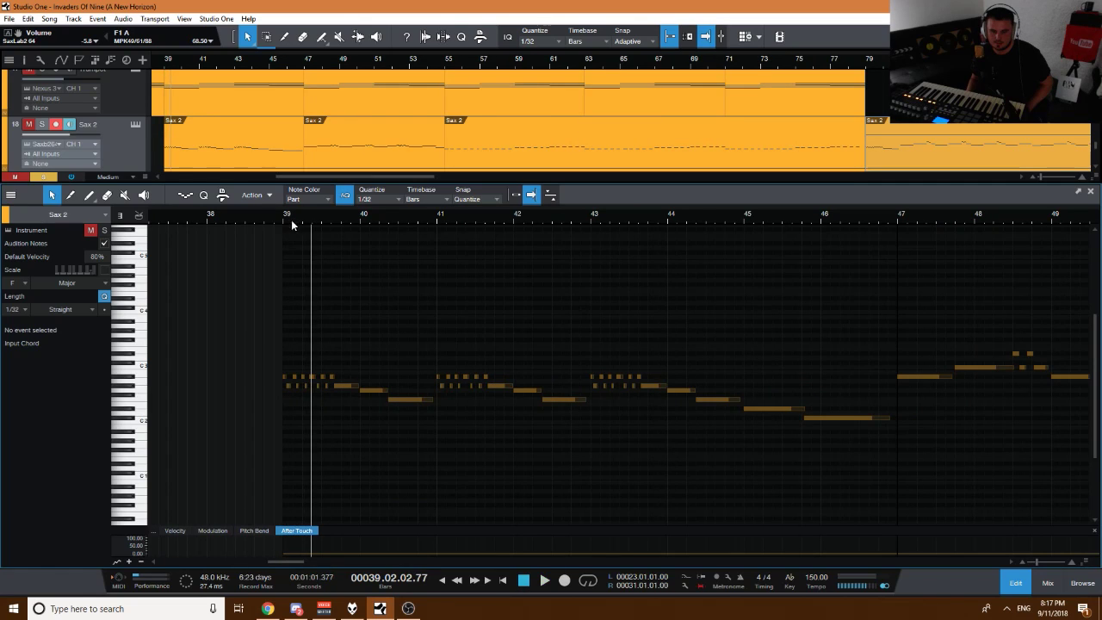
left_click(90, 230)
left_click(287, 217)
key("space")
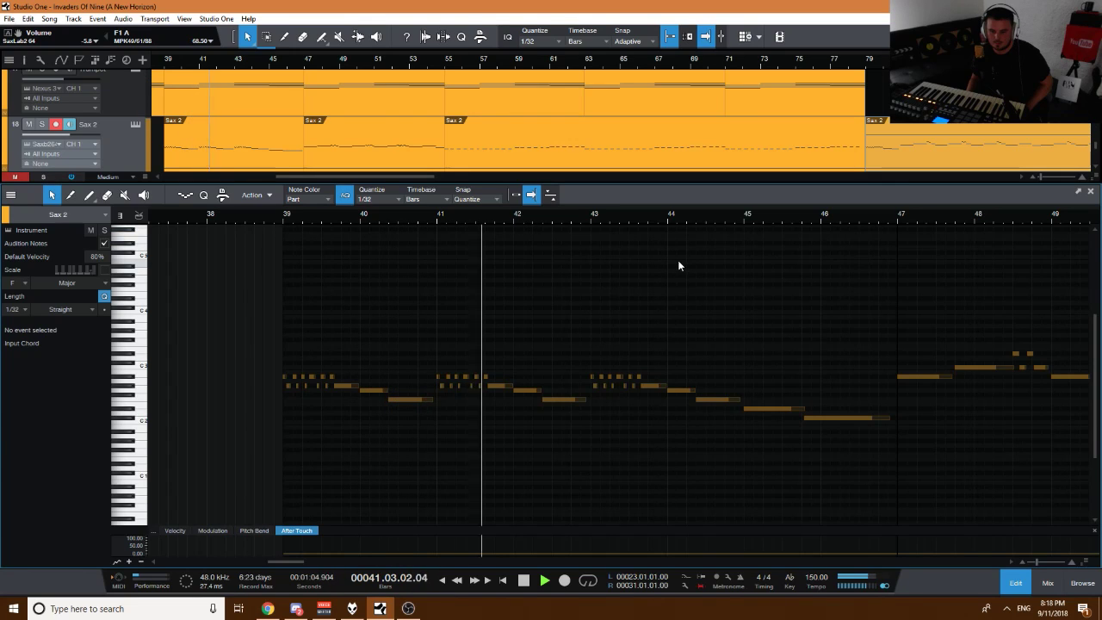
key("space")
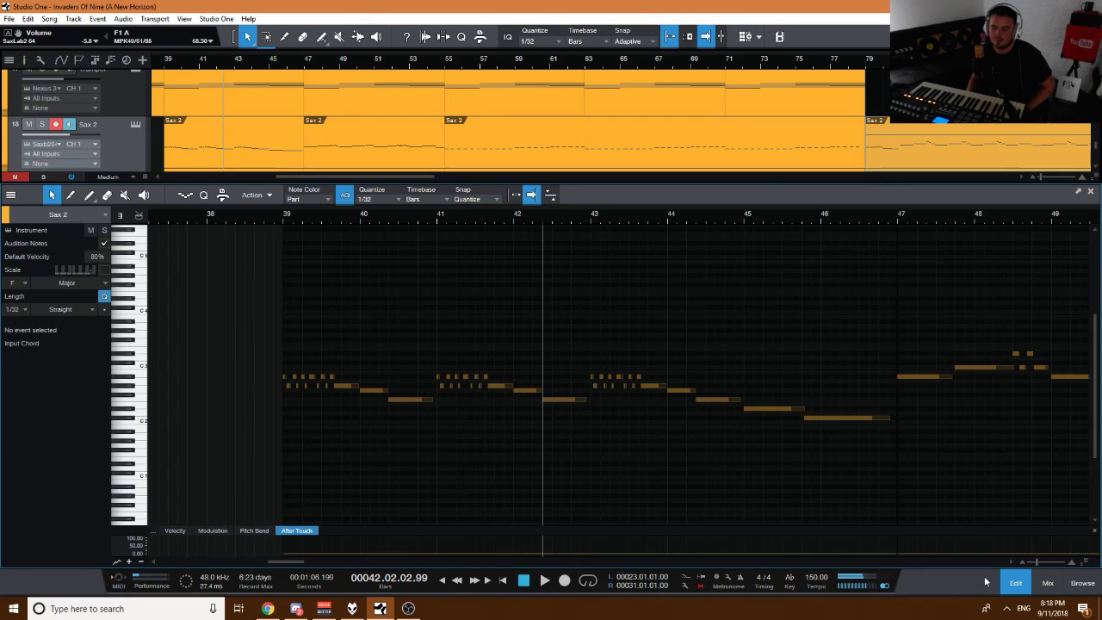
Close the note editor, select the Arp Synth 2 clip at bar 81 and set the playback position to bar 81.
left_click(1016, 583)
scroll(529, 60, "down", 5)
scroll(487, 396, "up", 2)
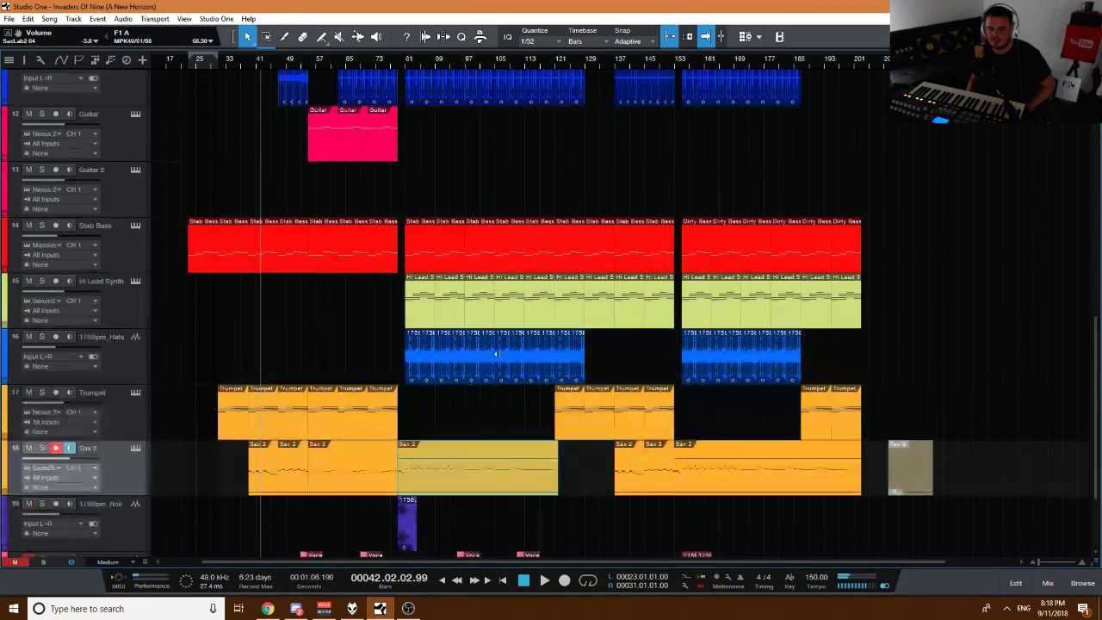
left_click_drag(408, 62, 408, 89)
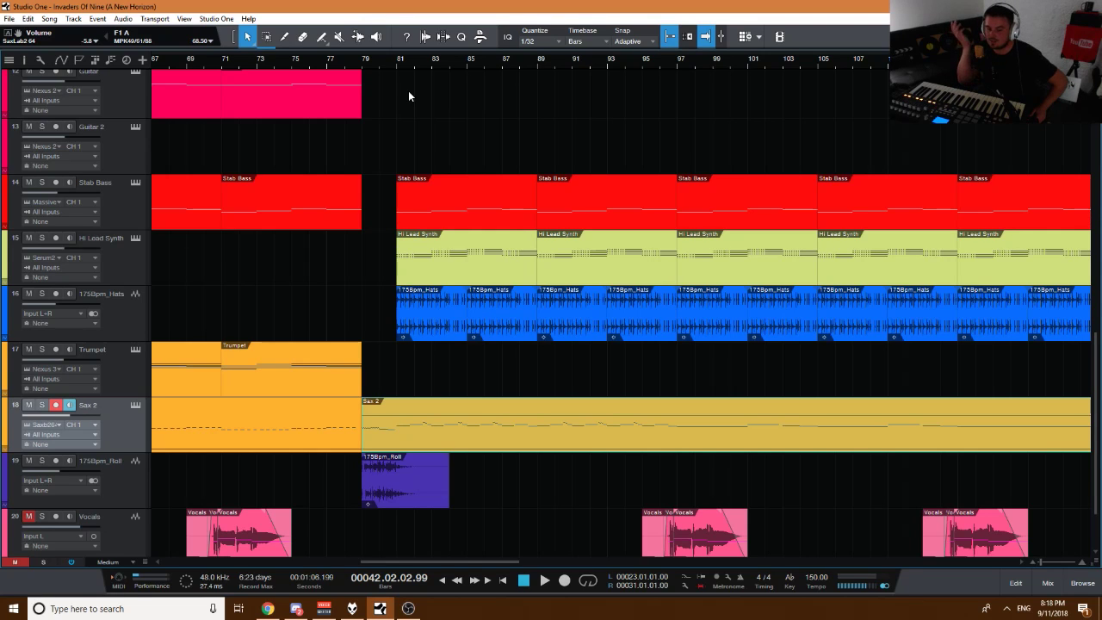
scroll(472, 300, "up", 5)
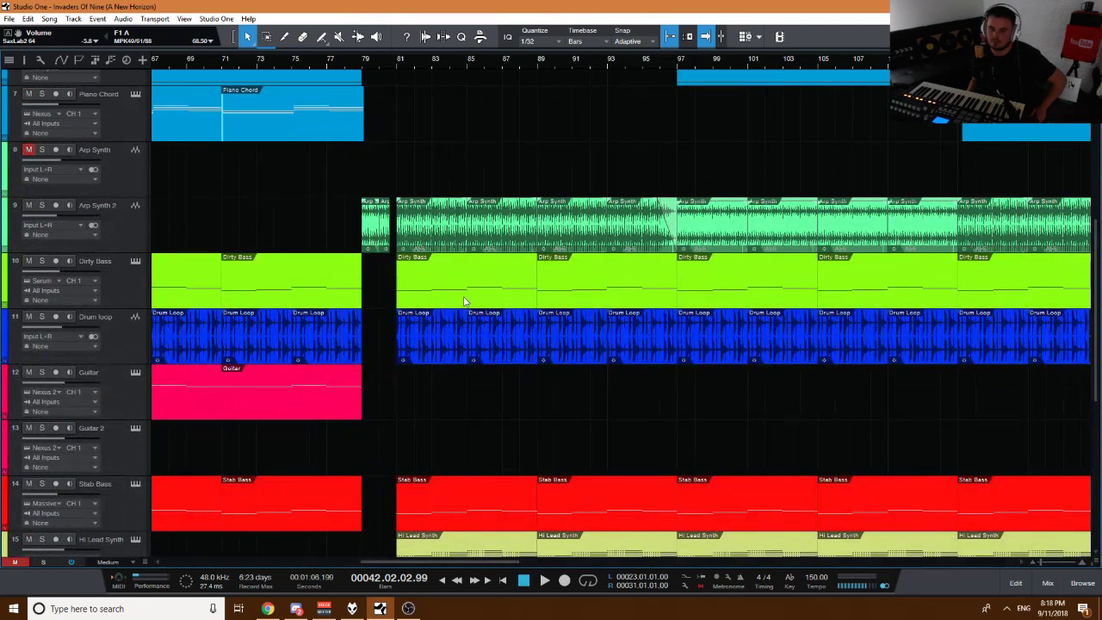
left_click(429, 232)
left_click(398, 62)
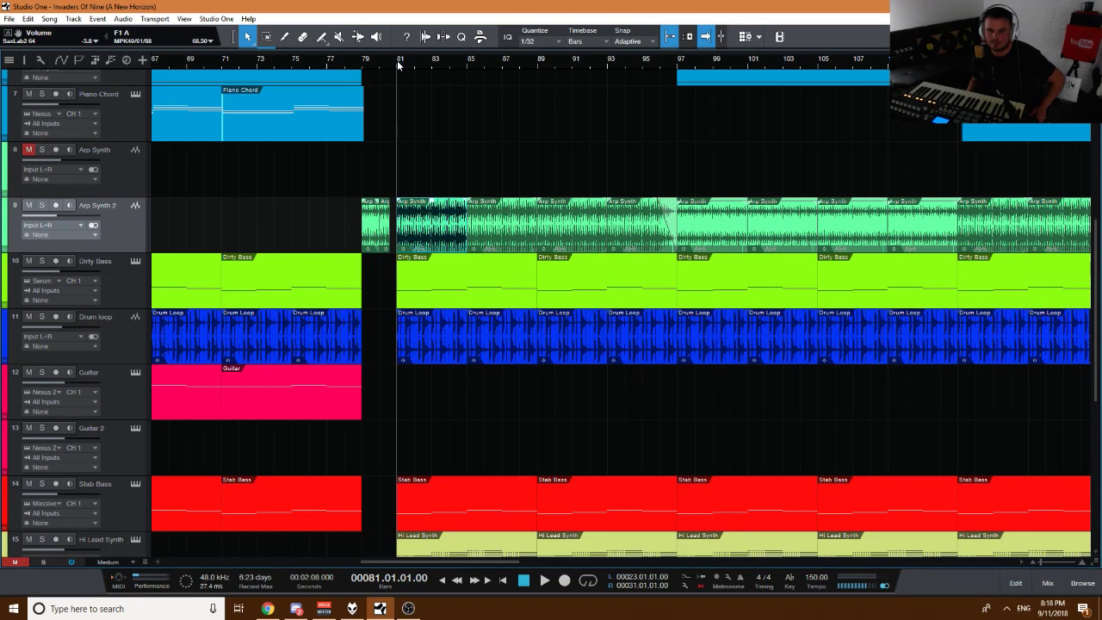
Solo the Arp Synth 2 track, play it from bar 81 and open its X-Trem insert effect.
left_click(42, 205)
key("space")
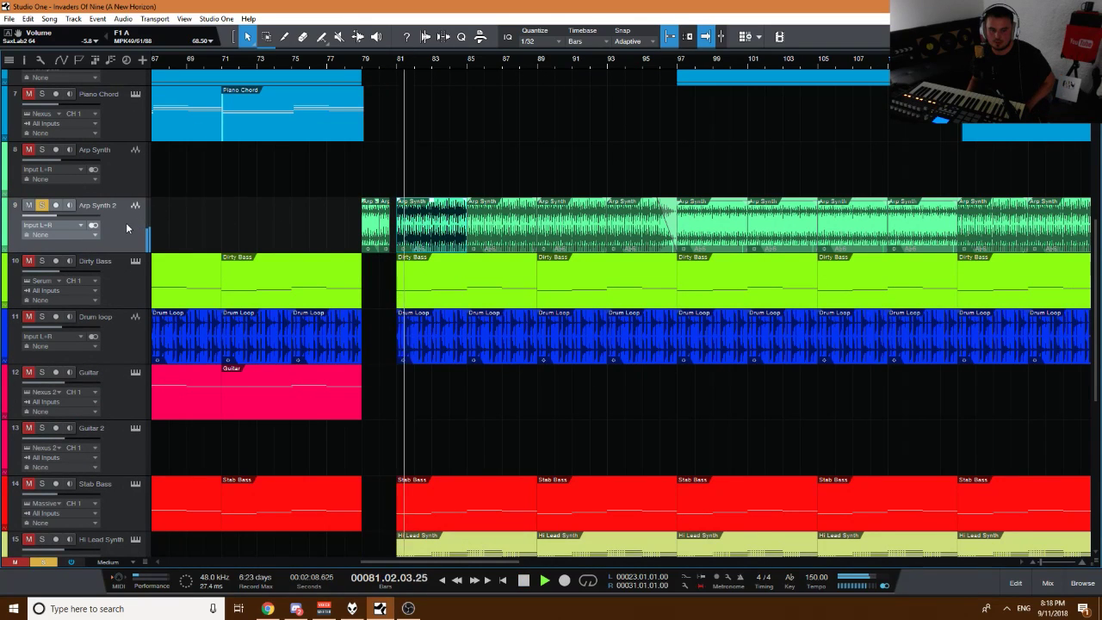
key("F3")
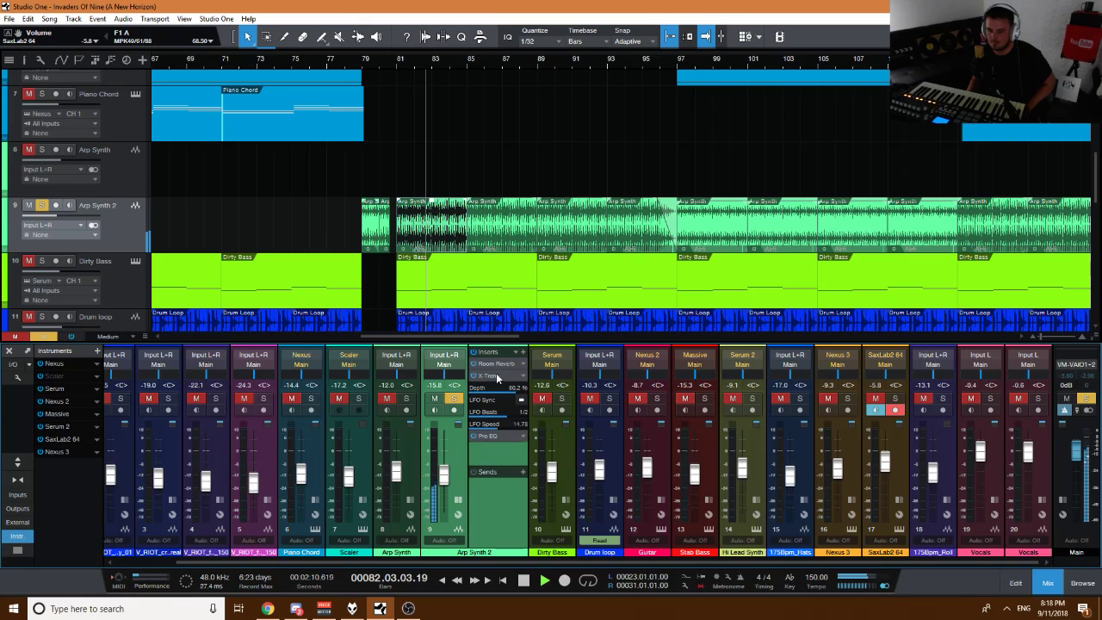
left_click(489, 376)
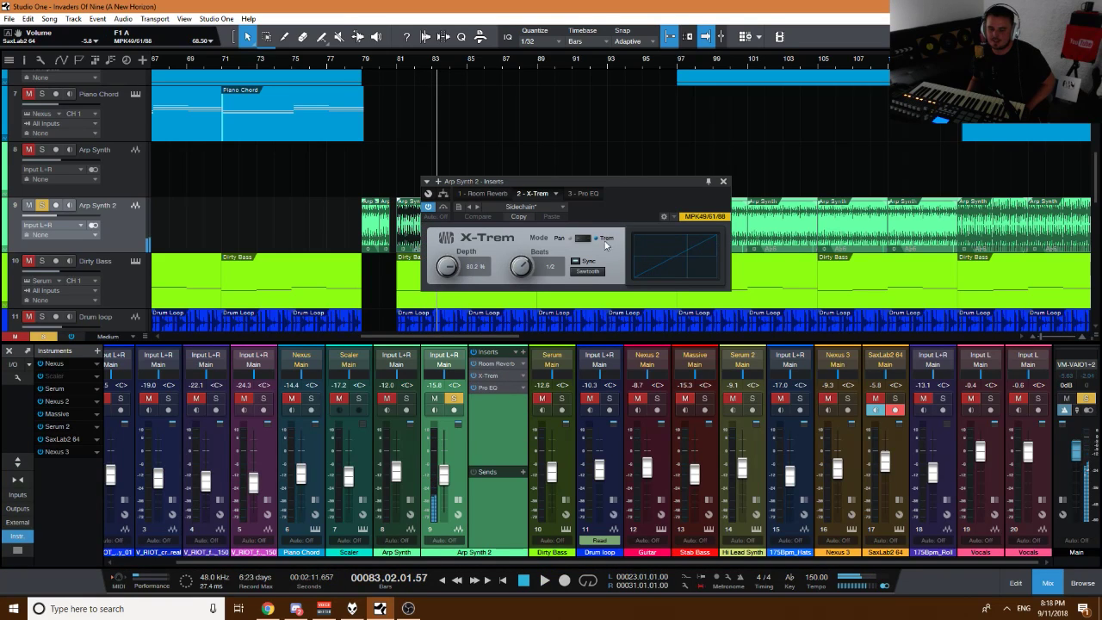
left_click_drag(534, 183, 622, 162)
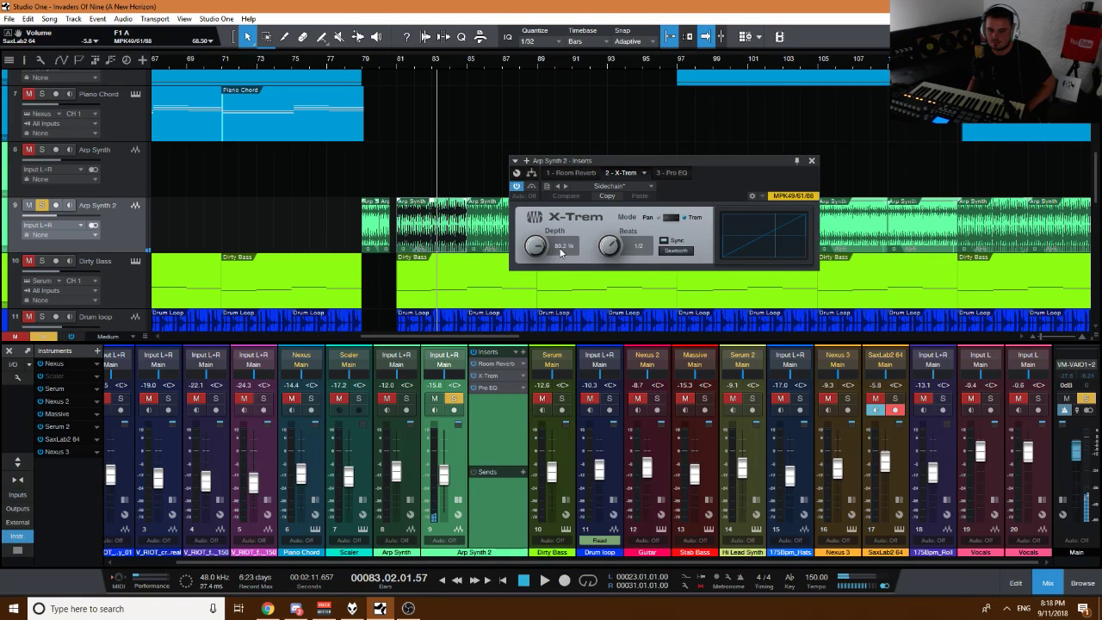
Play Arp Synth 2 soloed from bar 81, compare X-Trem beat rates, and set Depth to 100 % and Beats to 1/2.
left_click(399, 66)
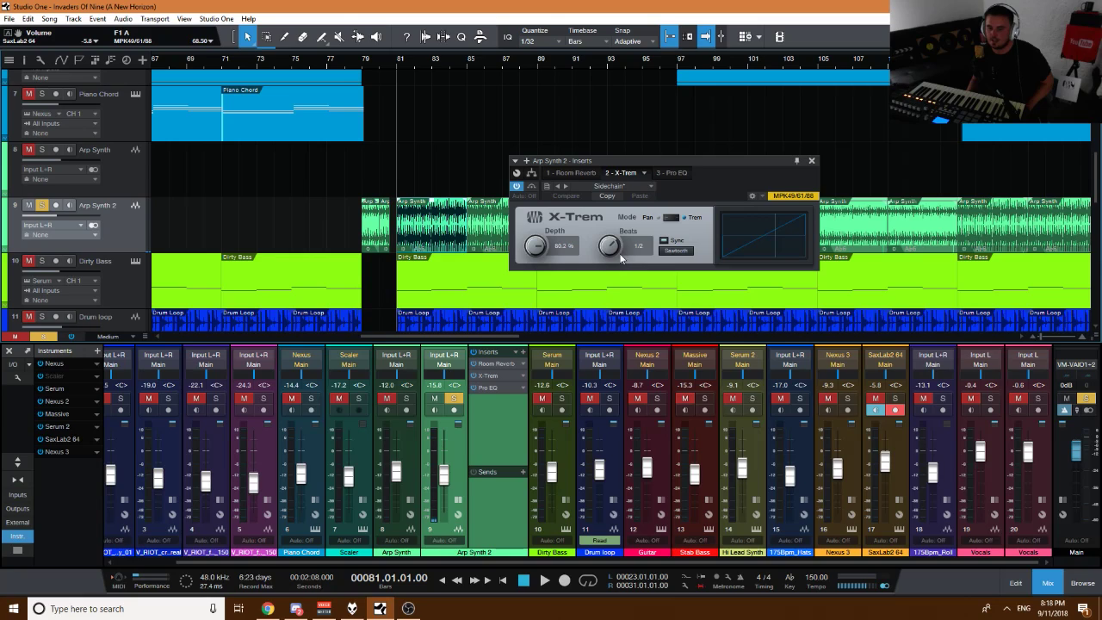
key("space")
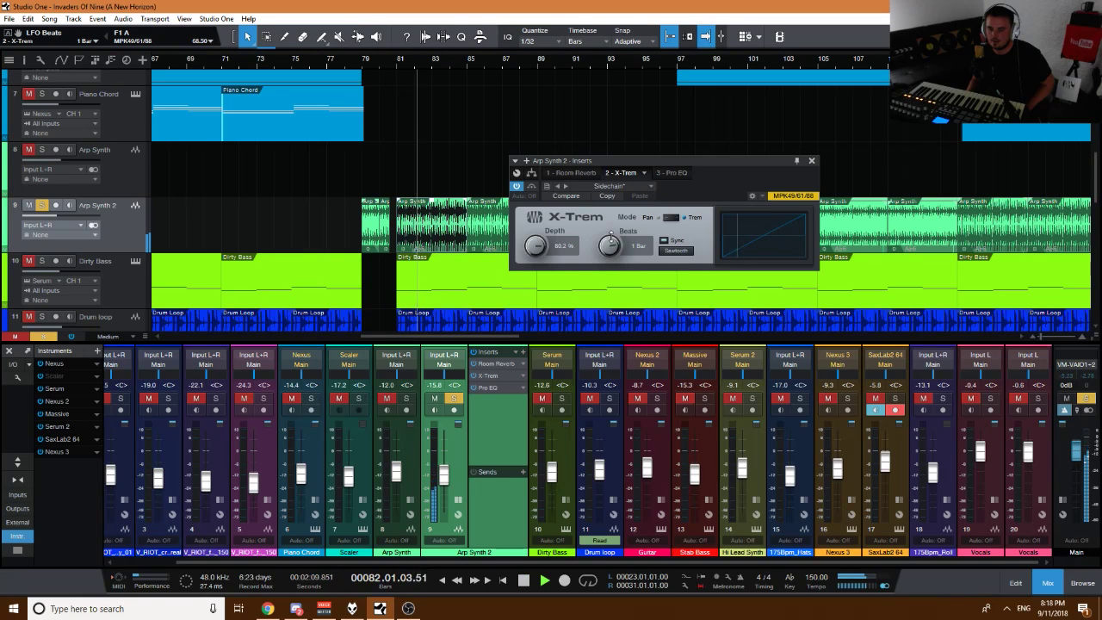
scroll(611, 251, "down", 2)
scroll(611, 250, "down", 1)
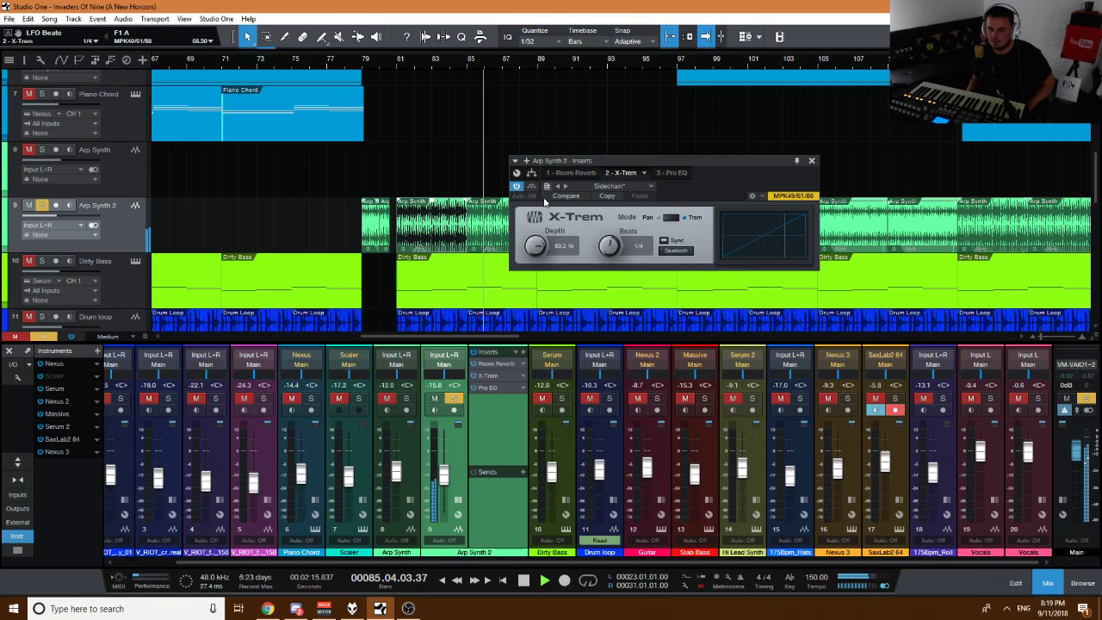
left_click_drag(536, 245, 543, 215)
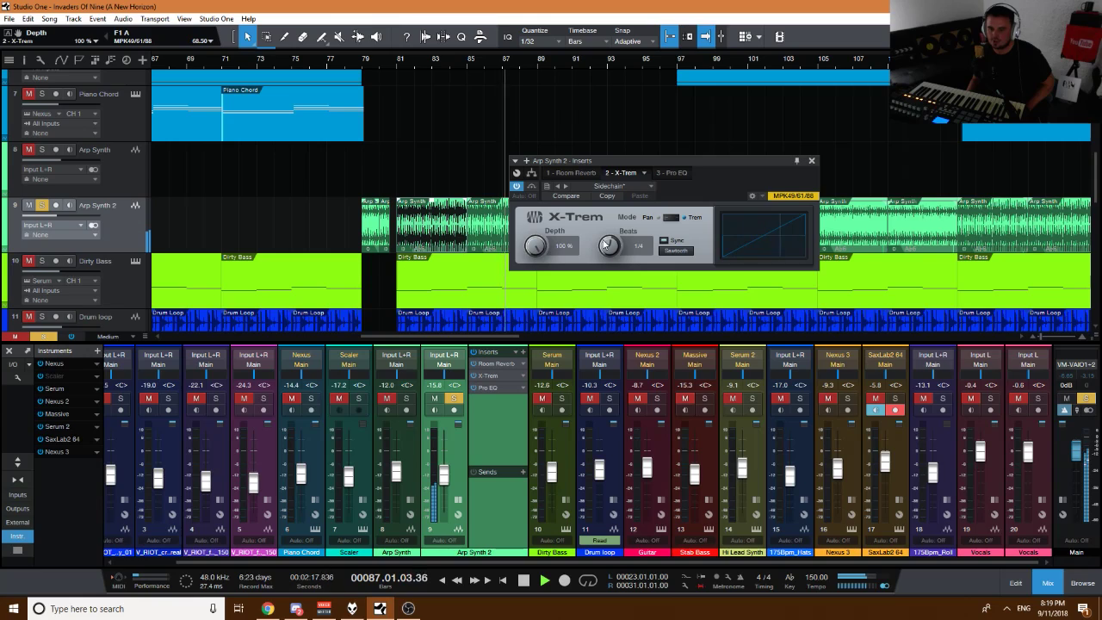
scroll(609, 229, "up", 1)
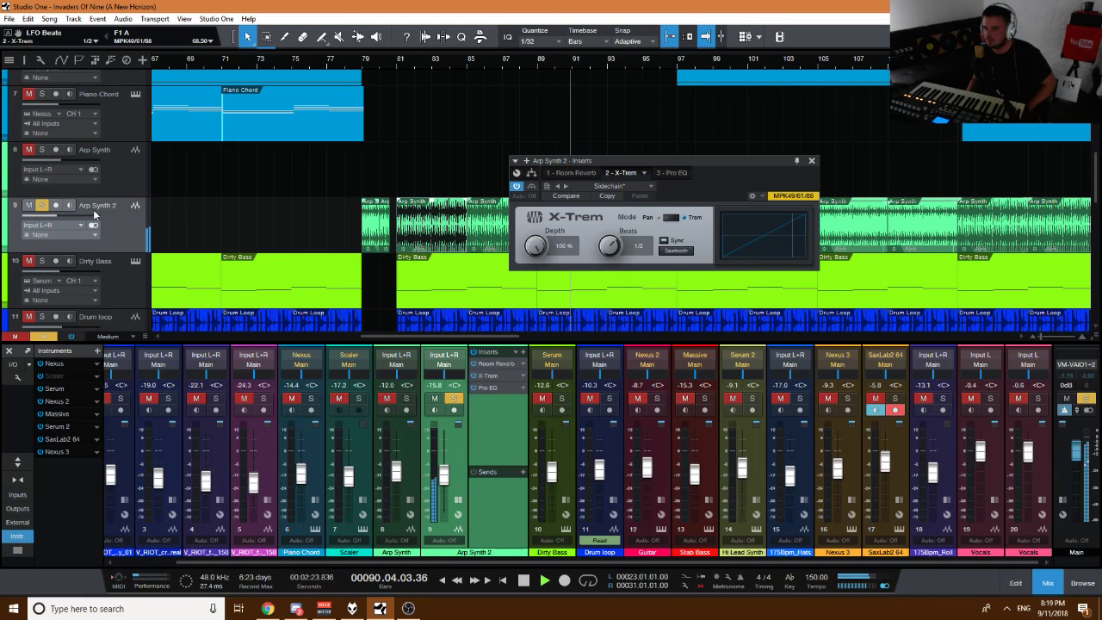
Unsolo Arp Synth 2 and play the full mix from bar 81.
left_click(43, 206)
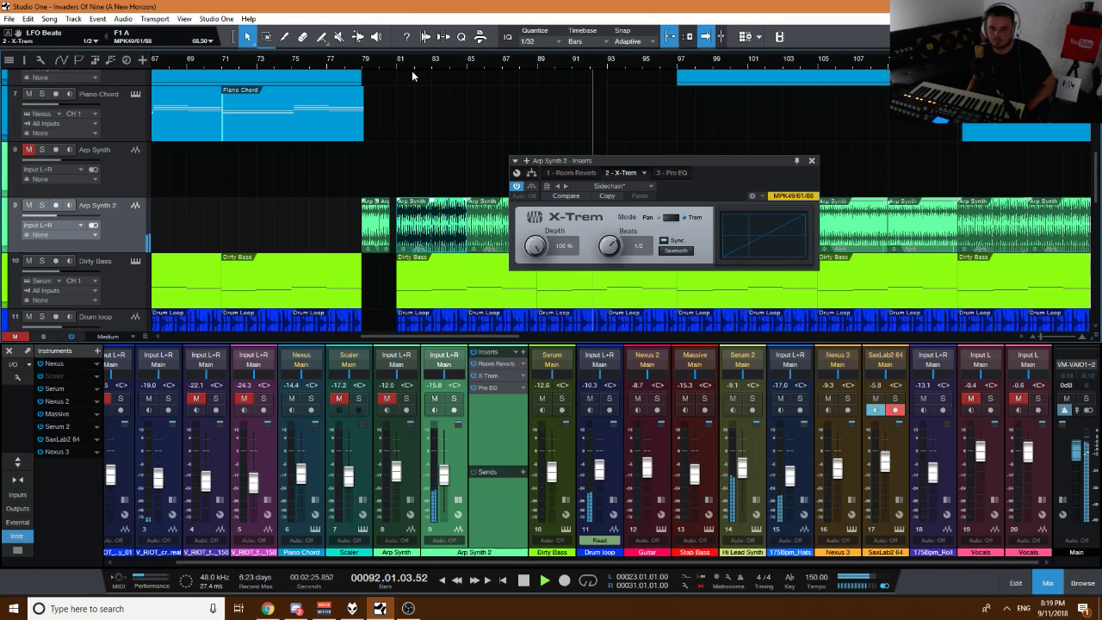
key("space")
key("space")
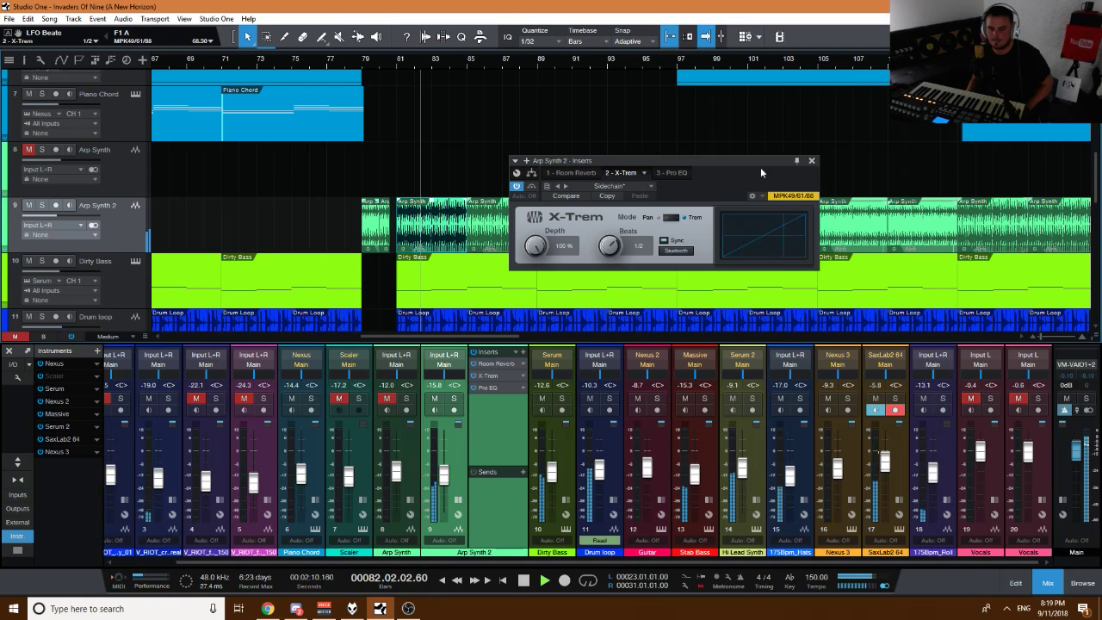
Raise the Sax 2 track volume to -1.2 dB and switch off its record arm and input monitoring.
scroll(414, 224, "down", 5)
scroll(414, 228, "down", 3)
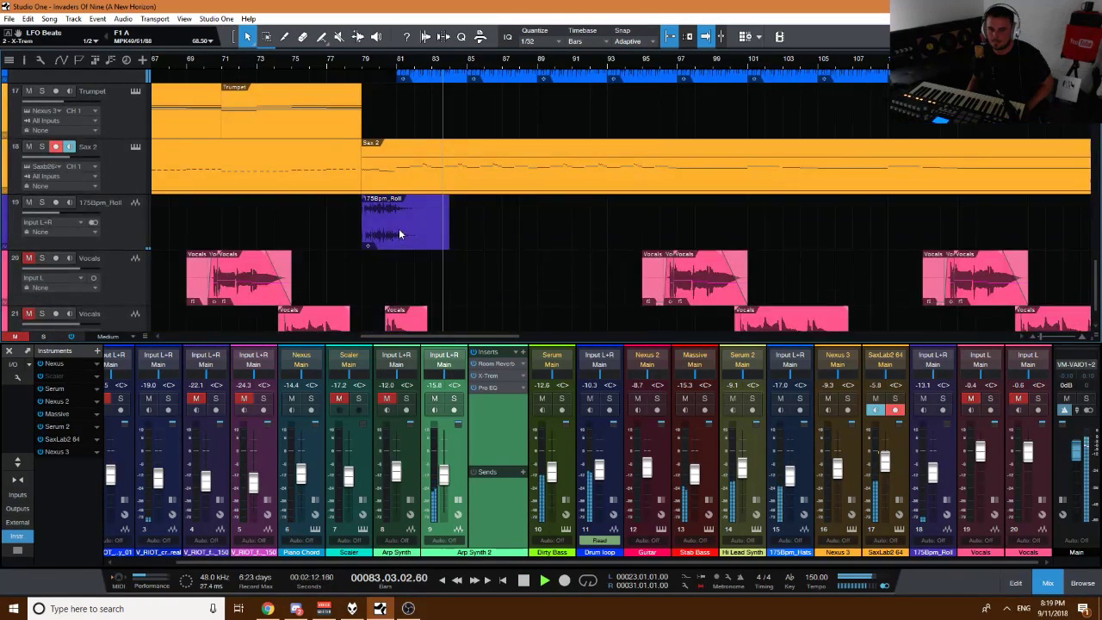
scroll(413, 228, "up", 1)
left_click_drag(73, 206, 80, 207)
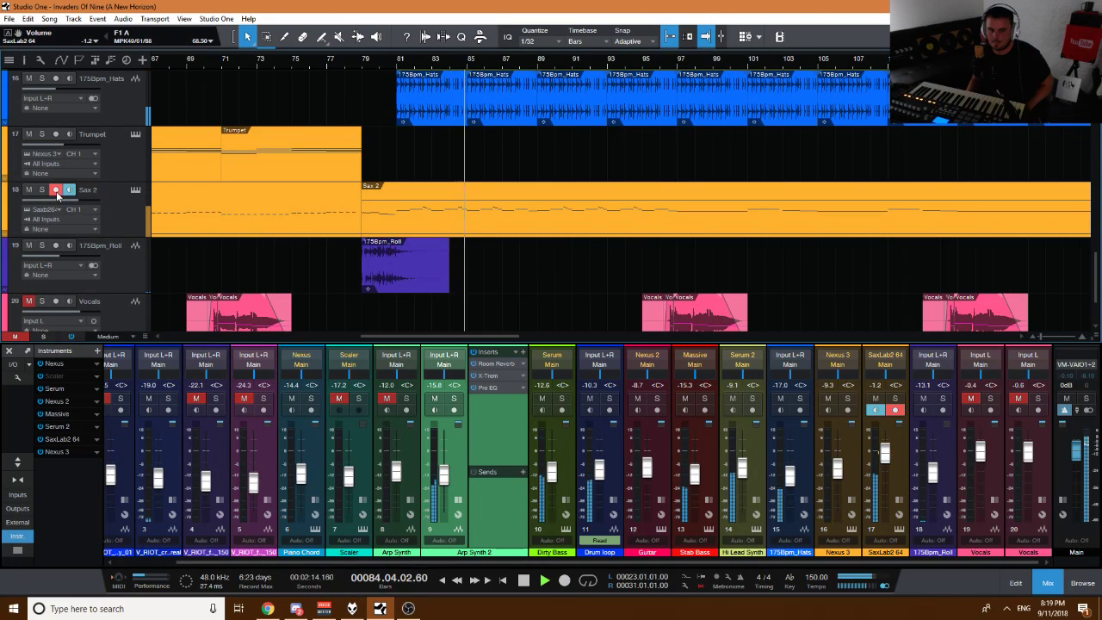
left_click(55, 190)
left_click(69, 189)
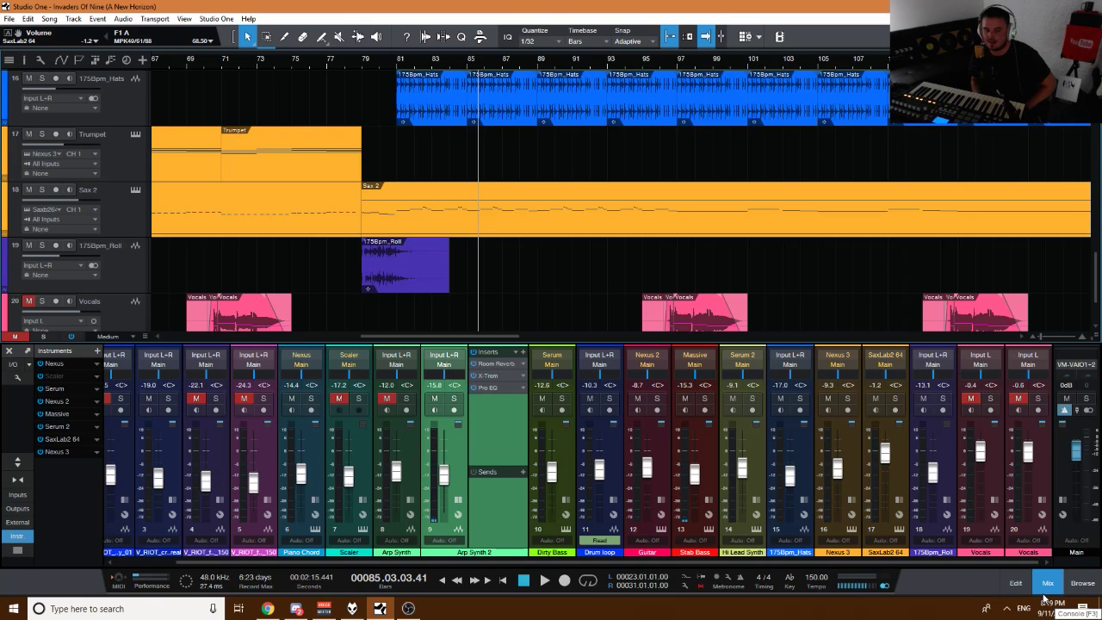
Close the mixer, set the playback position to bar 54 and select the upper Vocals track.
scroll(559, 294, "up", 3)
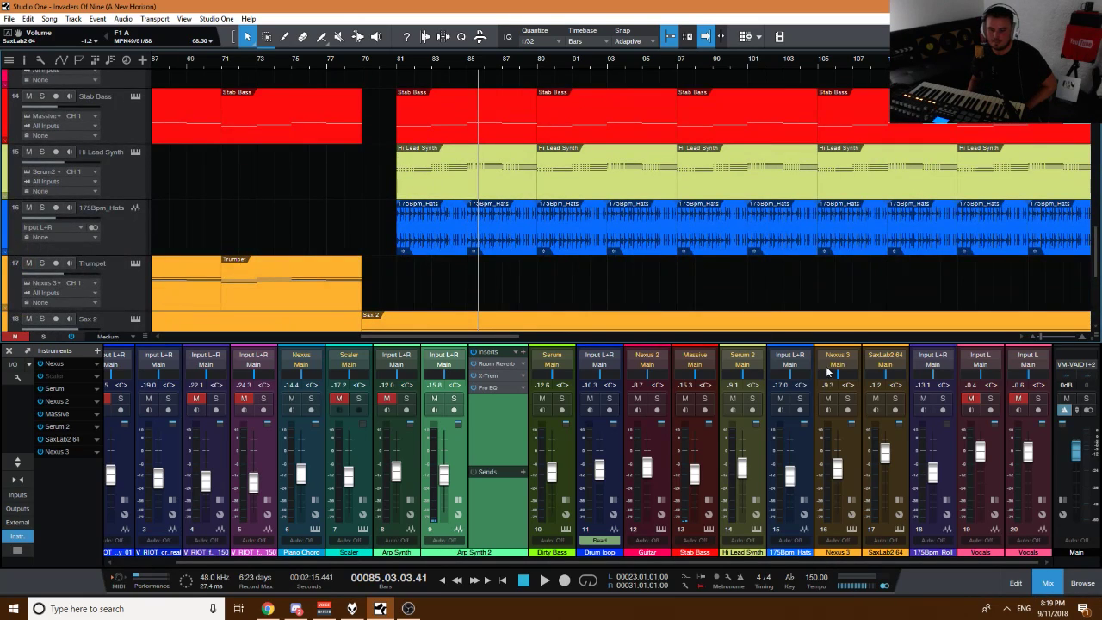
left_click(1048, 583)
scroll(582, 469, "up", 3)
scroll(582, 469, "down", 3)
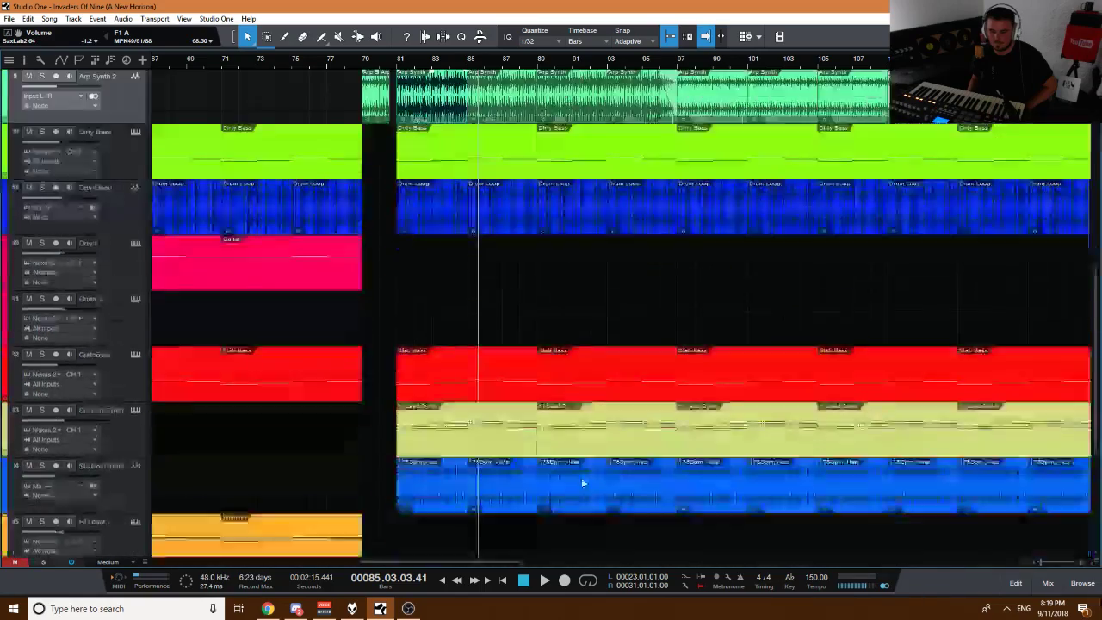
scroll(687, 77, "down", 5)
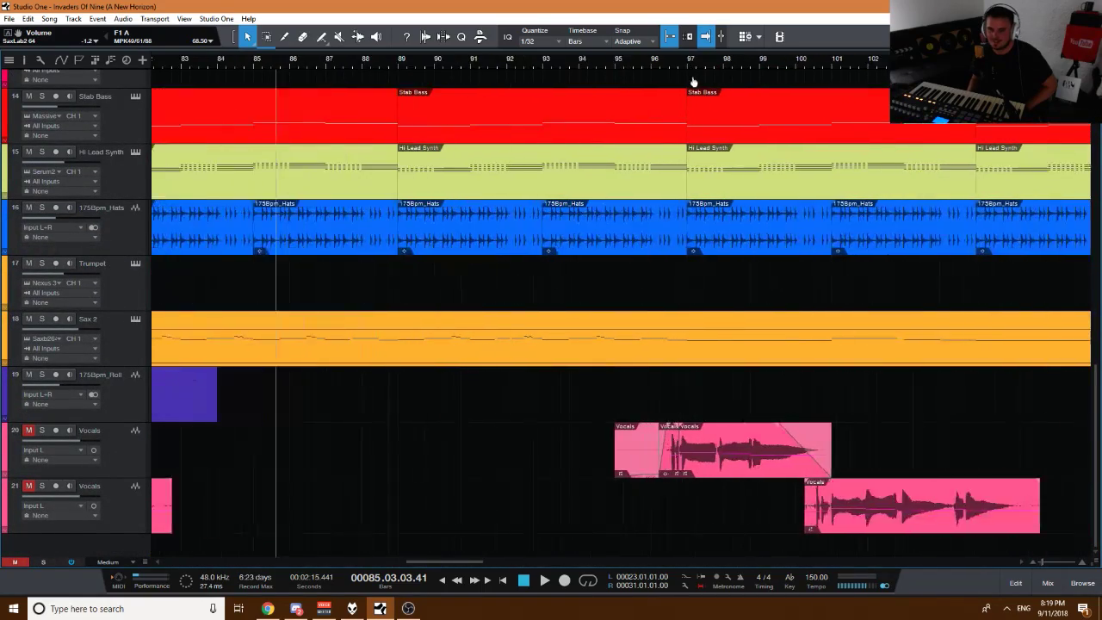
scroll(435, 67, "up", 5)
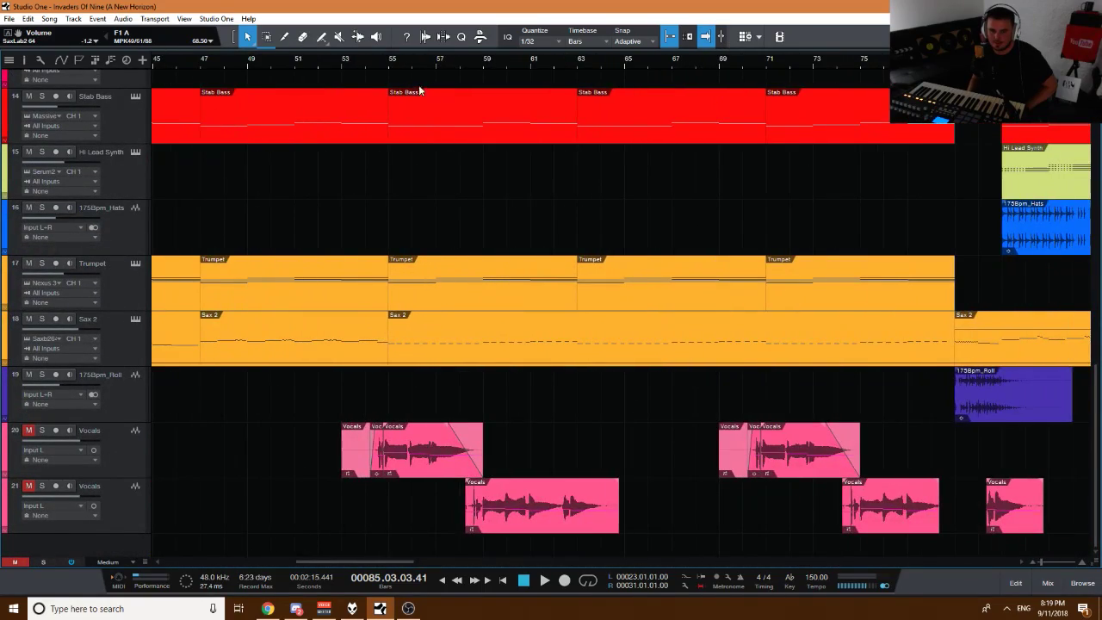
left_click(385, 228)
left_click_drag(286, 442, 941, 529)
left_click(237, 442)
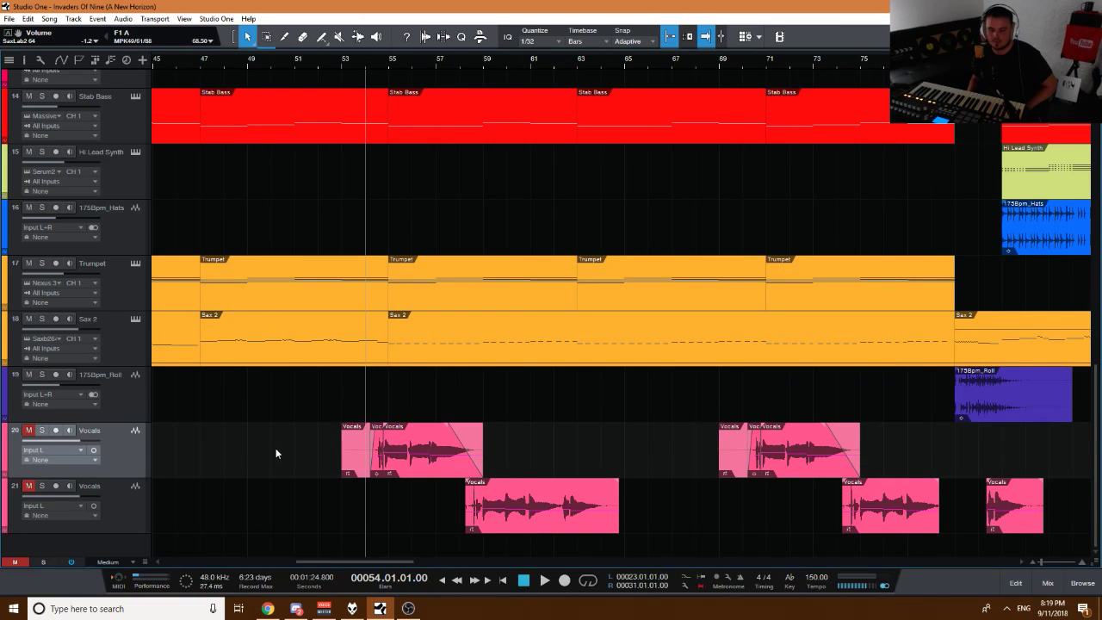
Open the main Vocals clip starting just before bar 55 in the Melodyne editor.
left_click(437, 459)
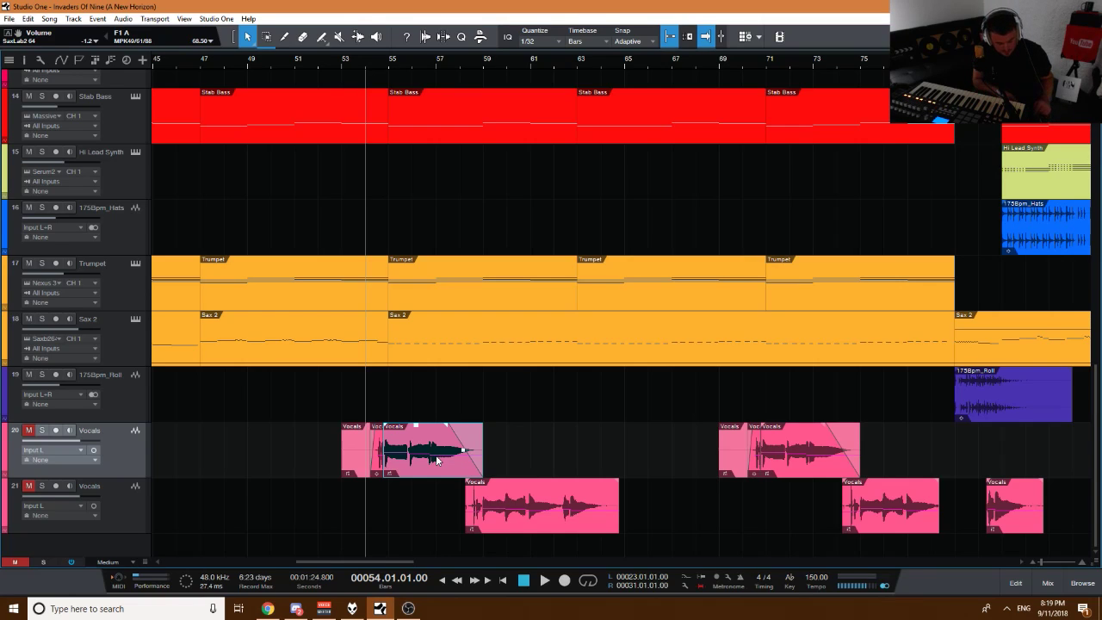
left_click_drag(437, 459, 437, 459)
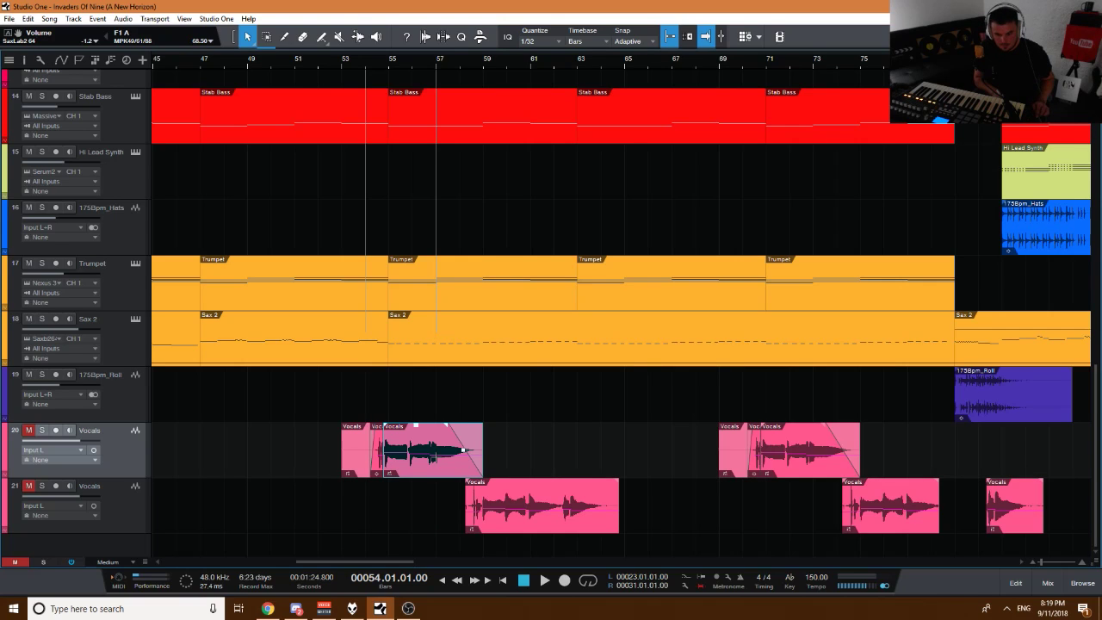
double_click(437, 452)
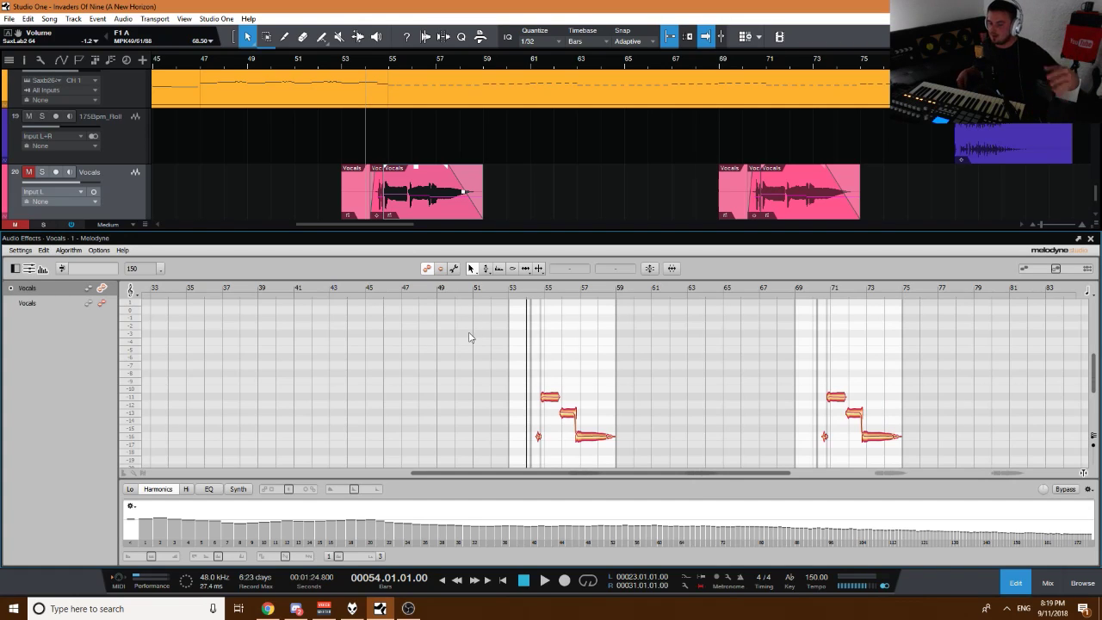
Lower the long vocal note starting just before bar 55 to -12 and close the Melodyne editor.
scroll(546, 374, "up", 5)
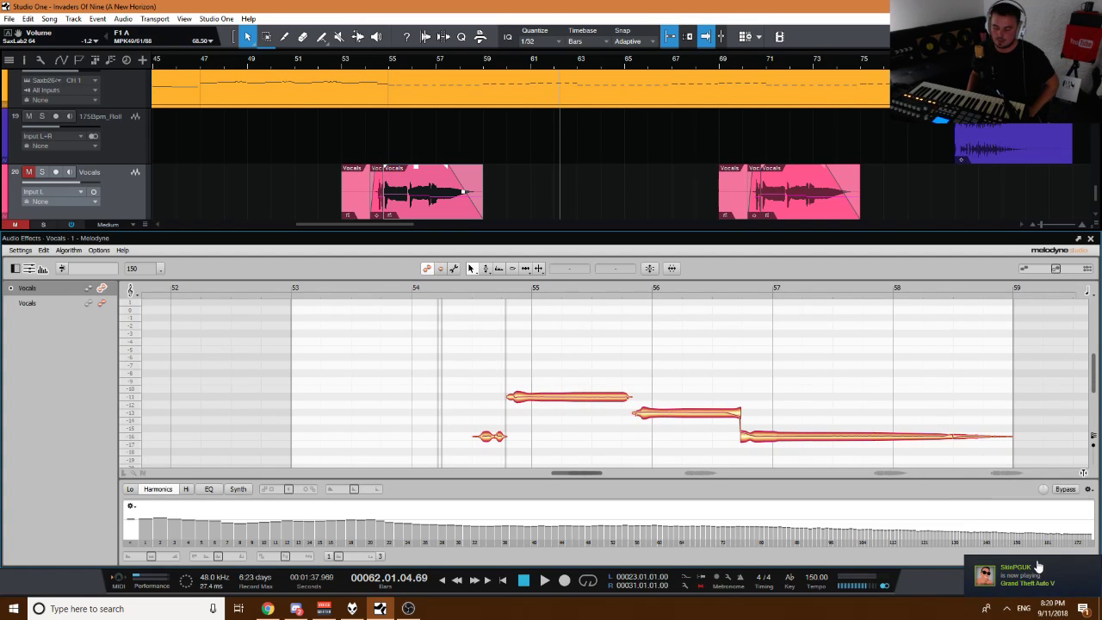
mouse_move(544, 401)
left_mouse_down()
mouse_move(544, 361)
mouse_move(545, 409)
left_mouse_up()
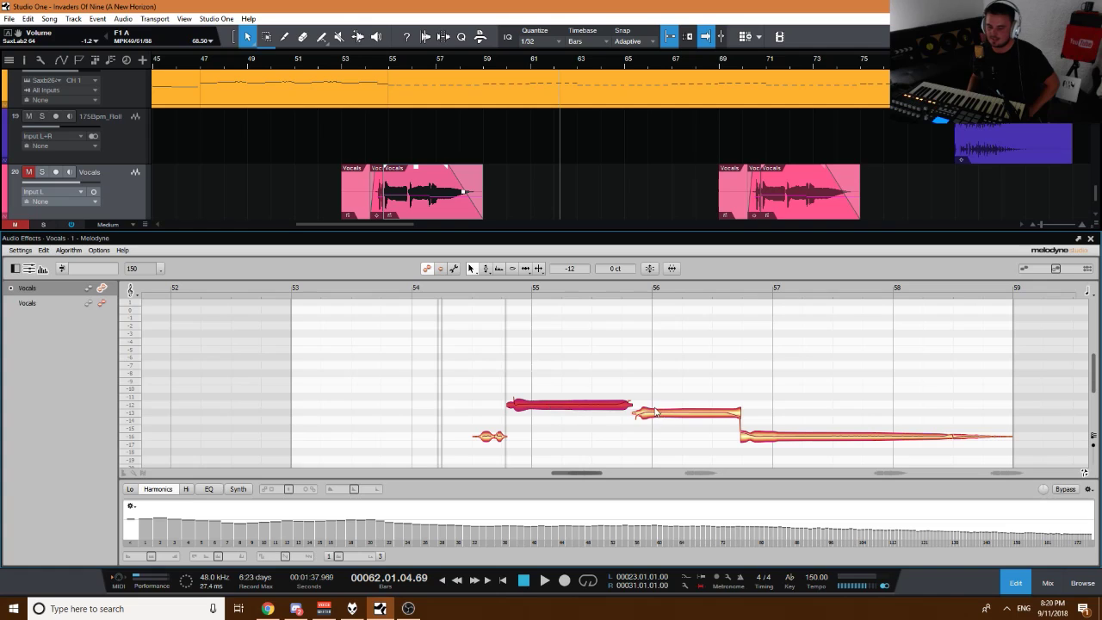
left_click_drag(546, 411, 543, 409)
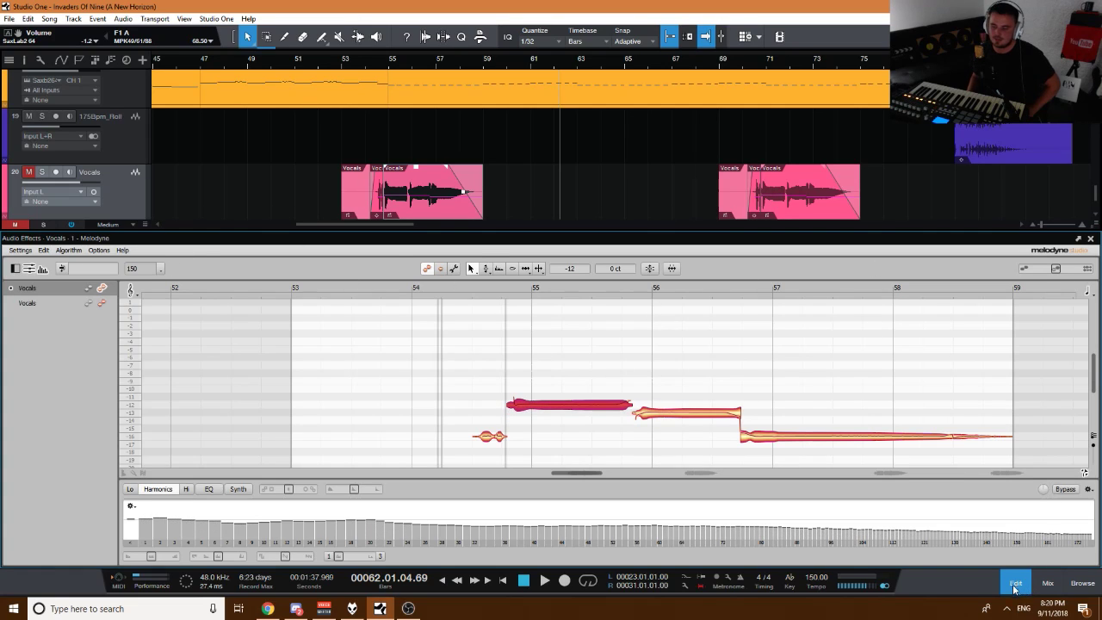
key("F2")
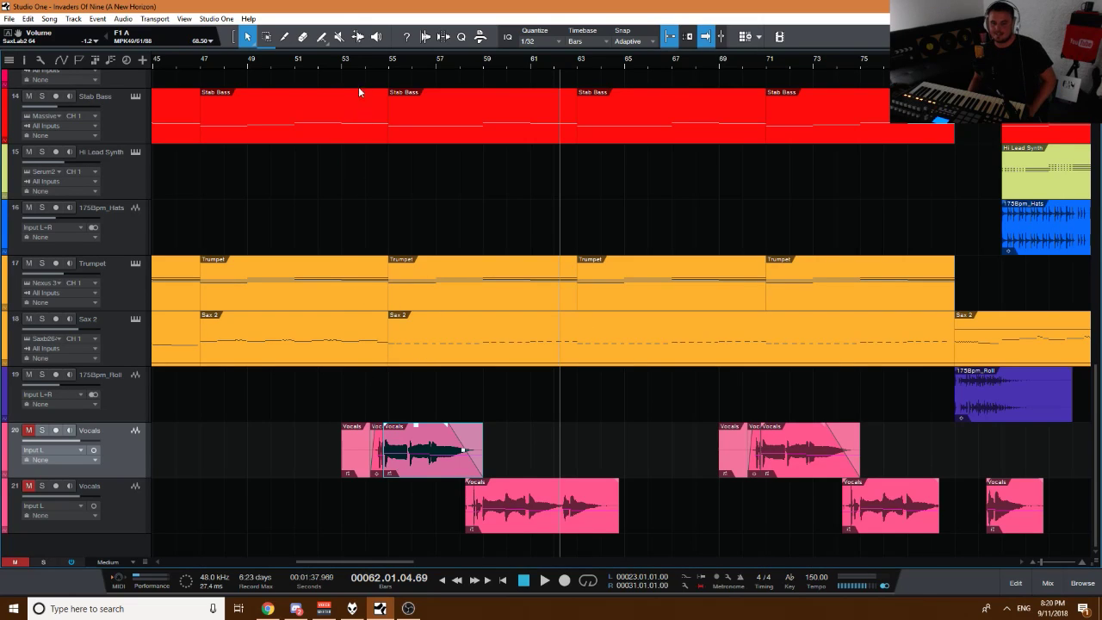
Set the playback position to bar 46.
left_click(383, 65)
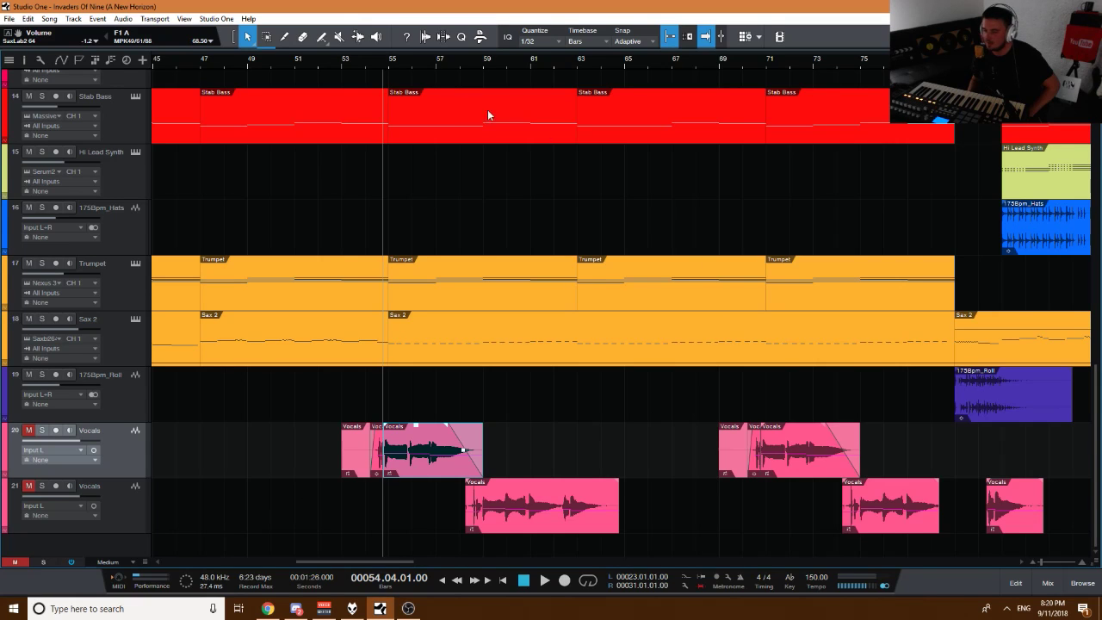
key("w")
key("w")
key("w")
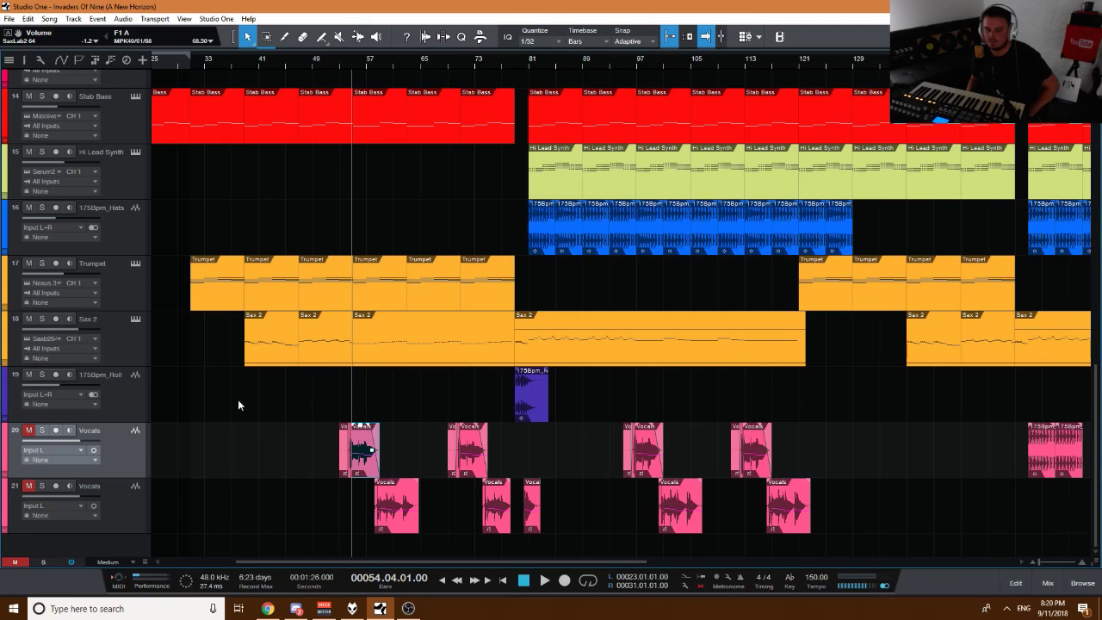
left_click(294, 62)
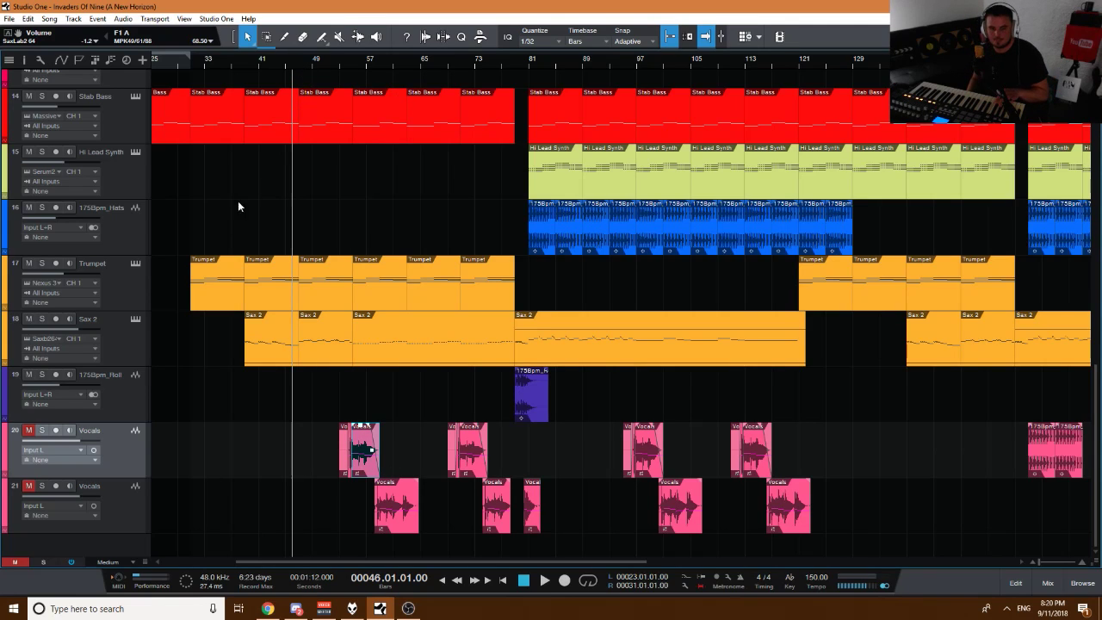
Select the Sax 2 track and switch to the Trumpet track for live keyboard playing.
left_click(128, 236)
left_click(105, 378)
left_click(115, 353)
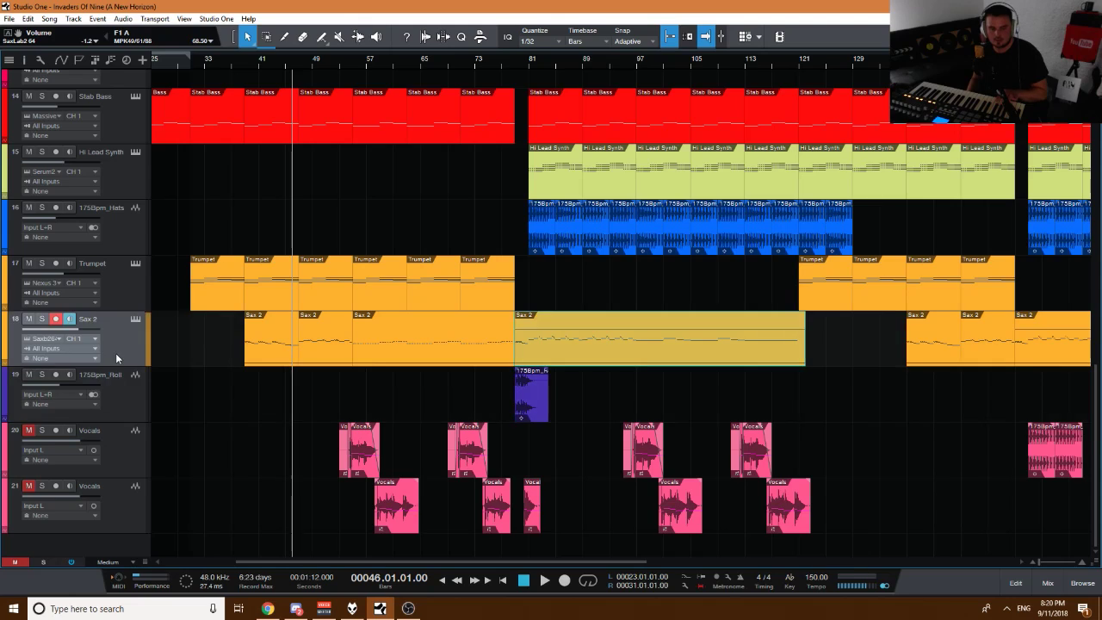
left_click(128, 289)
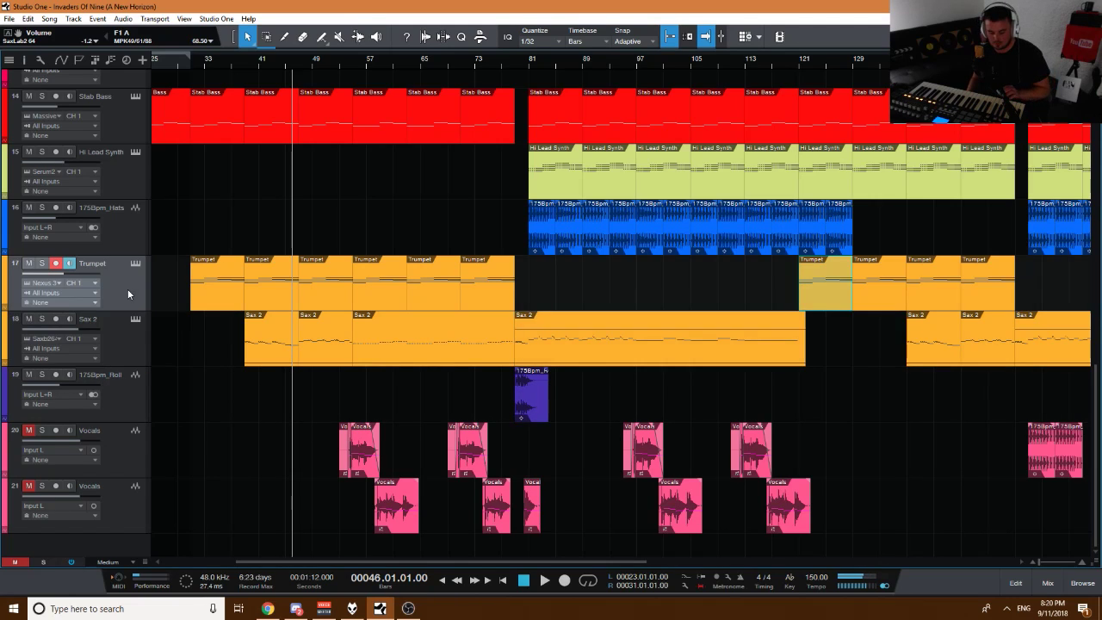
Try the Hi Lead Synth and Guitar 2 tracks for live playing and return to the Sax 2 track.
left_click(138, 235)
scroll(137, 235, "up", 1)
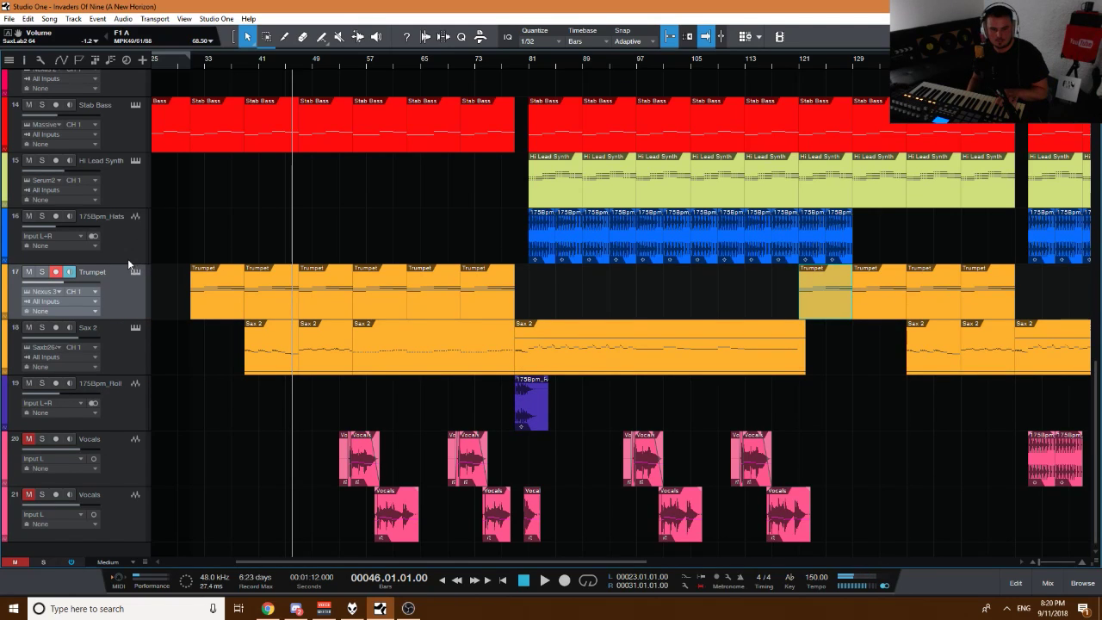
left_click(122, 193)
scroll(122, 192, "up", 3)
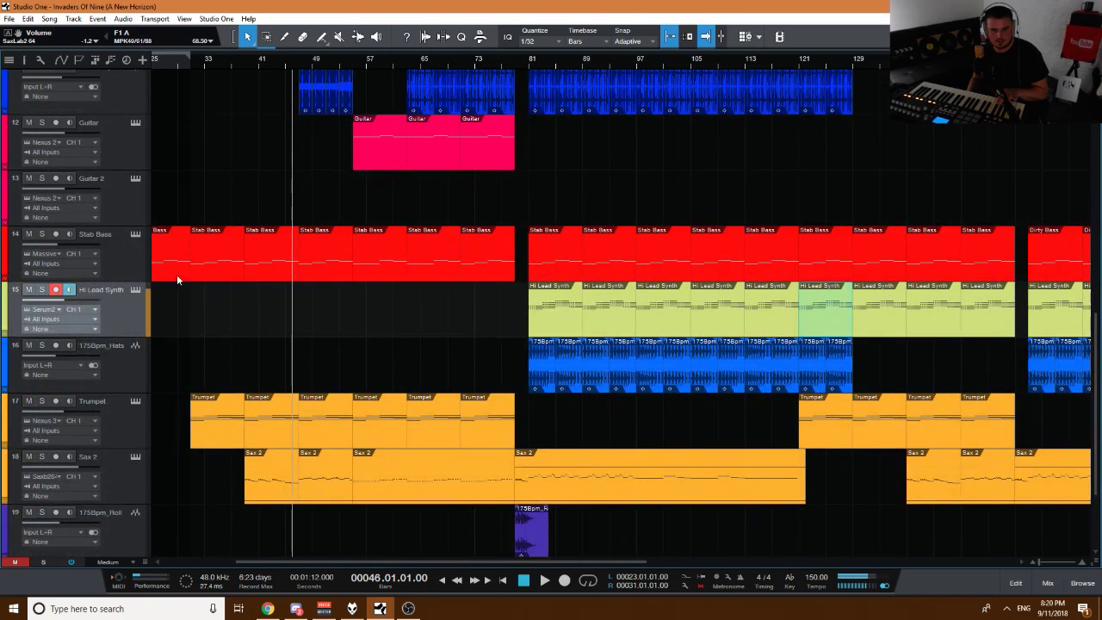
left_click(120, 194)
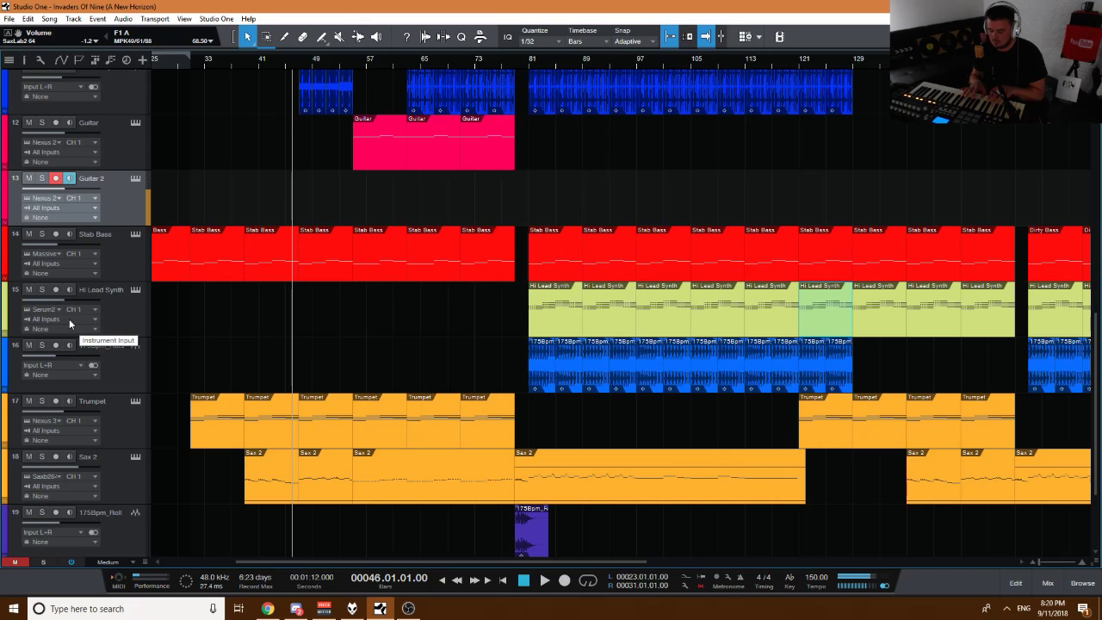
scroll(134, 452, "down", 4)
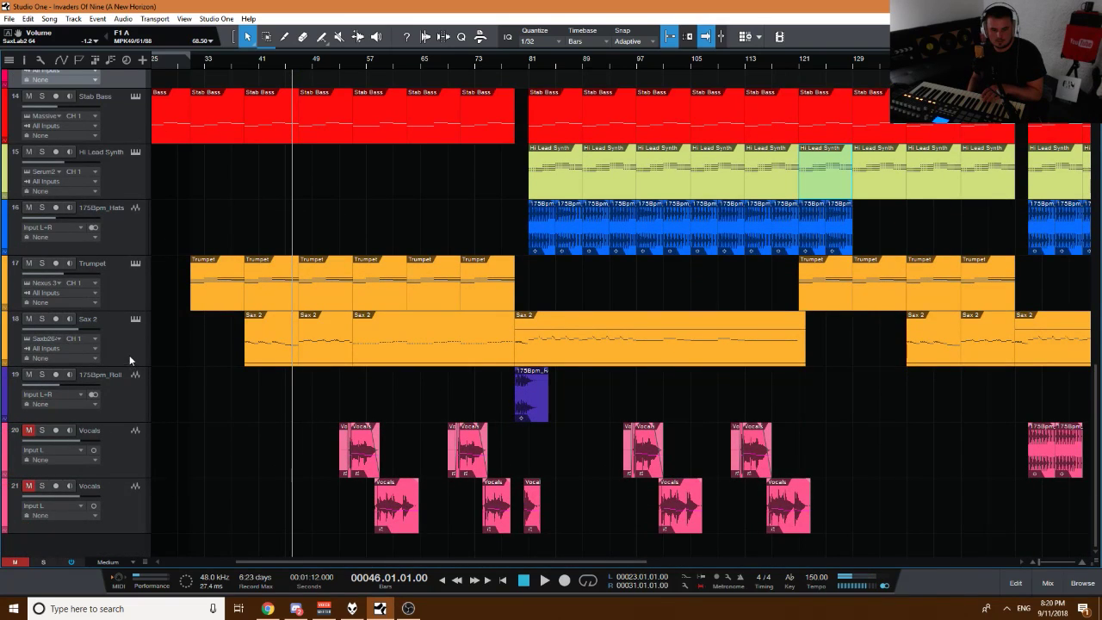
left_click(129, 354)
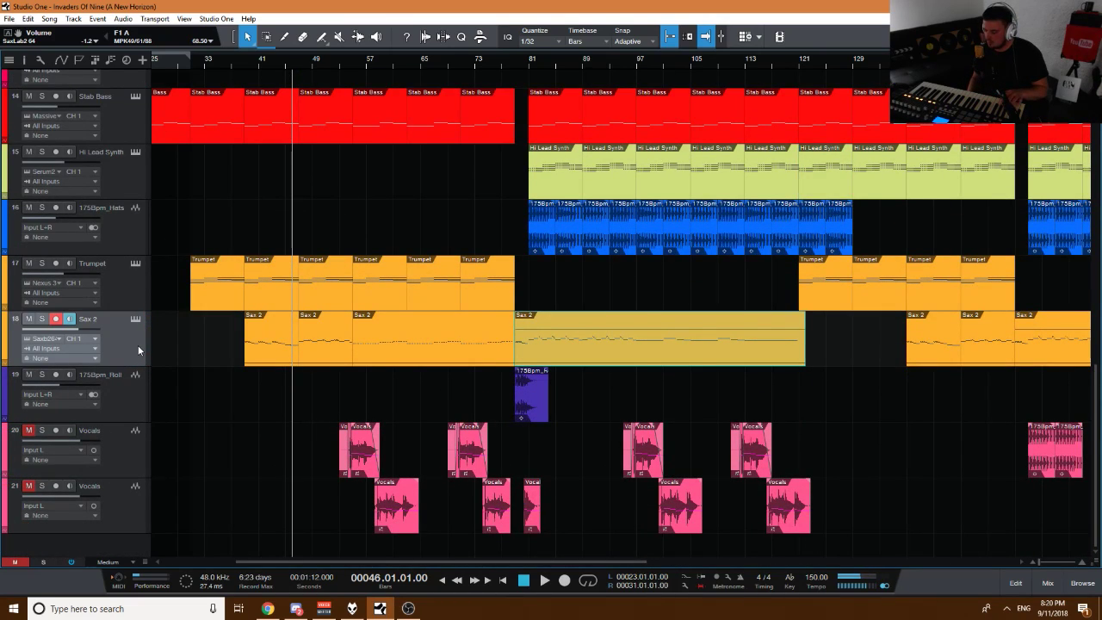